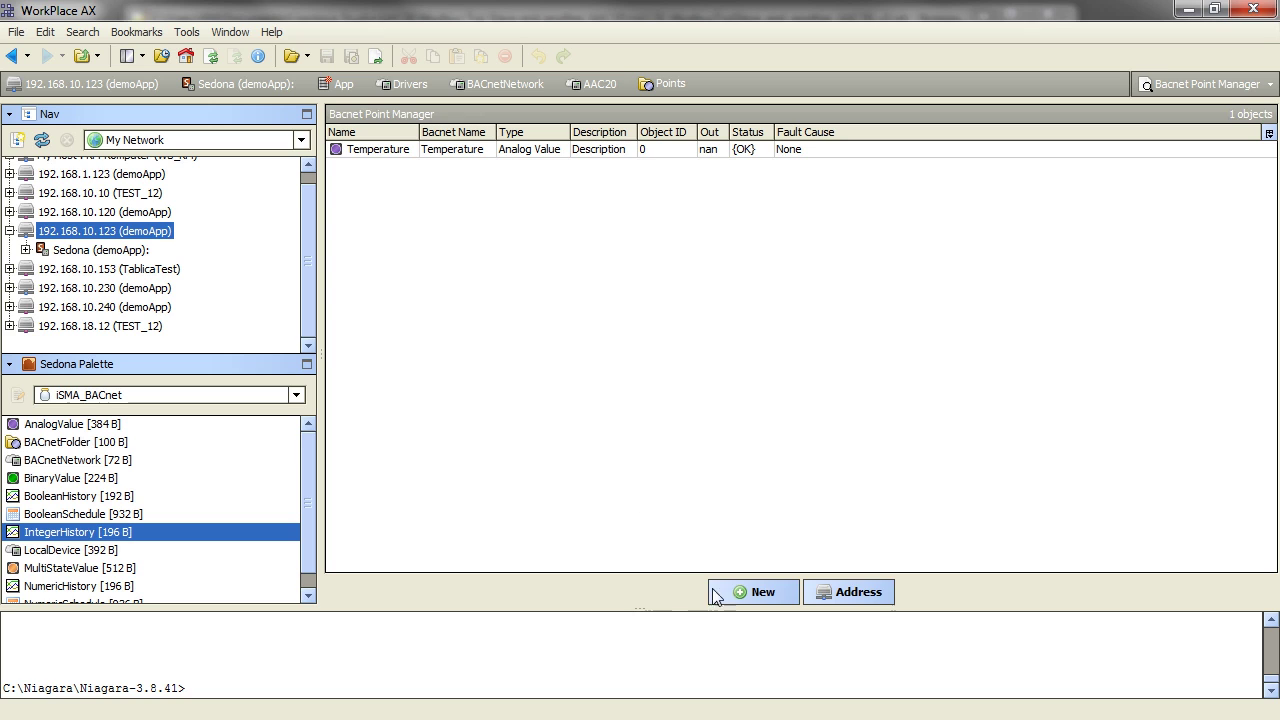
- Add one BinaryValue point named On_Off to the Points folder of the AAC20 device
left_click(742, 592)
left_click(771, 336)
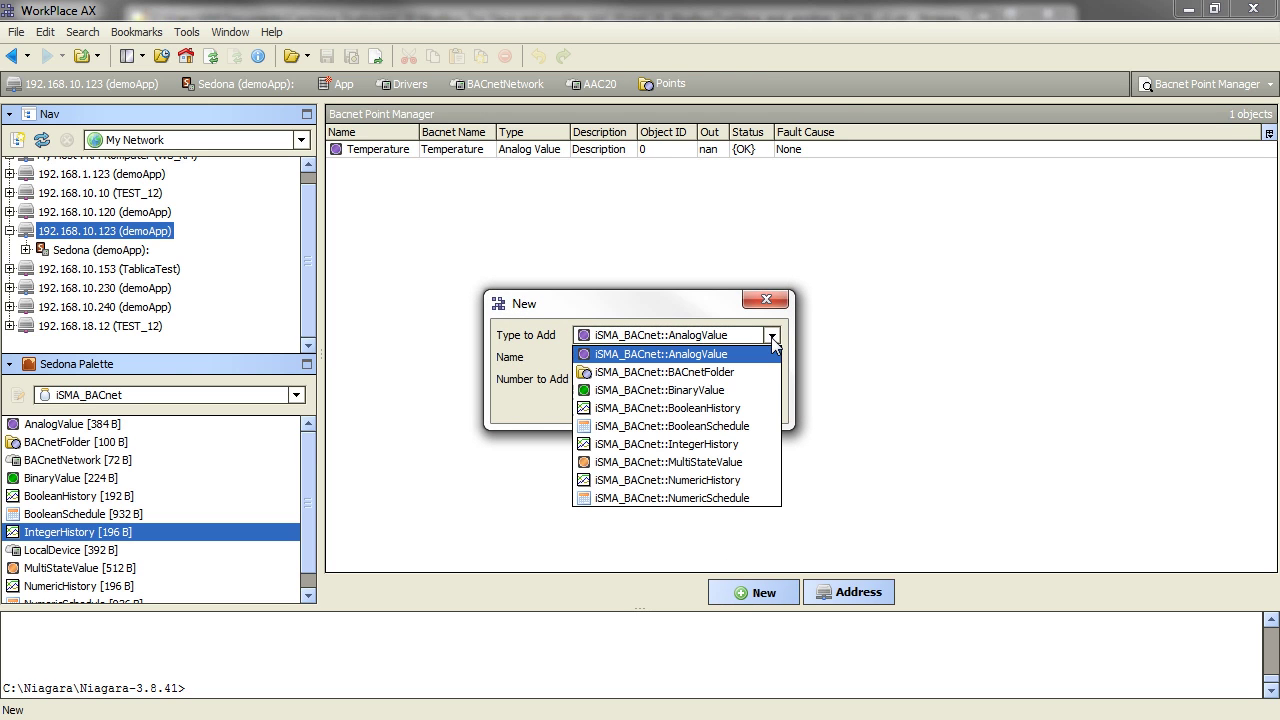
left_click(730, 390)
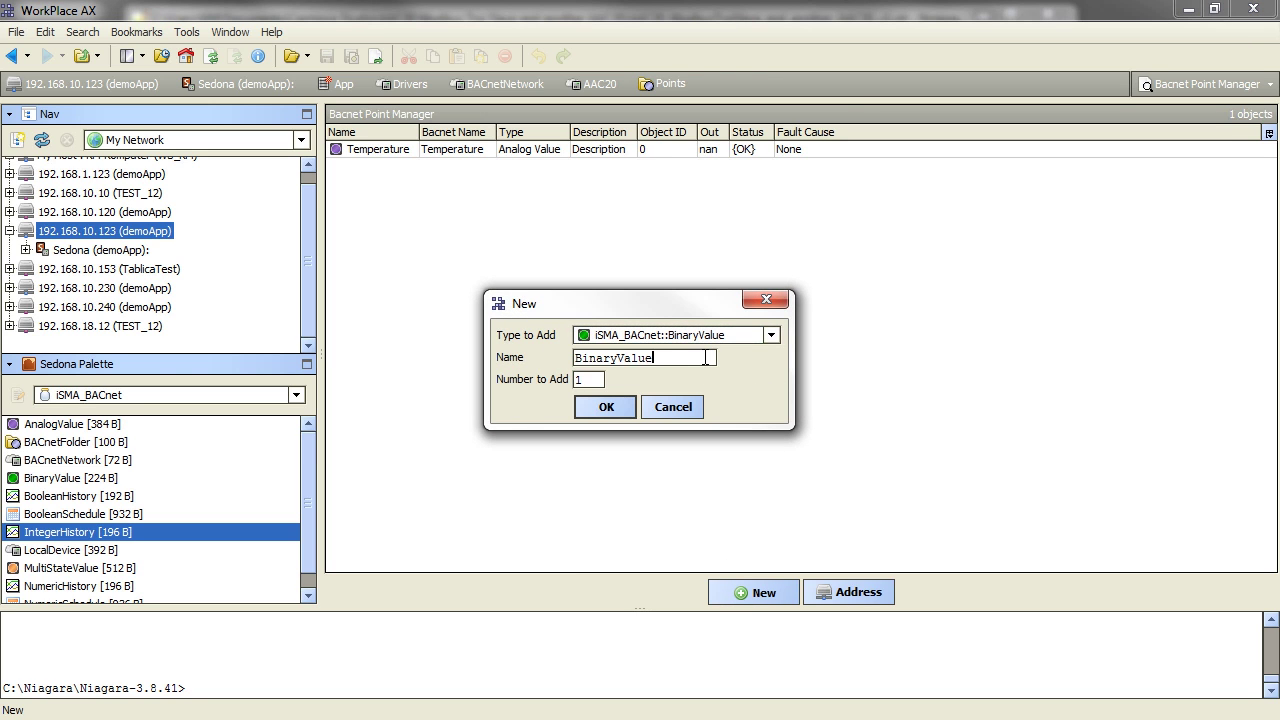
double_click(706, 358)
type("On_Off")
left_click(604, 408)
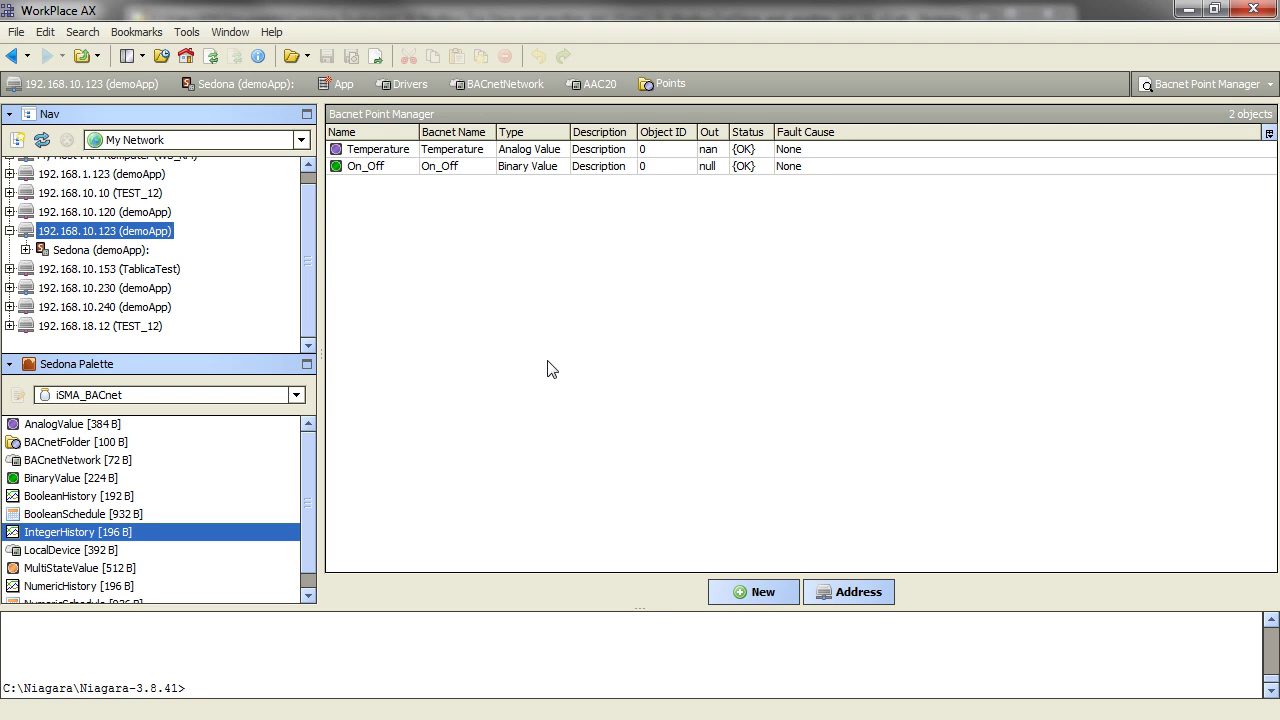
- Link the Out slot of the Logic folder's Temperature component to In10 of the BACnet Temperature point
left_click(25, 250)
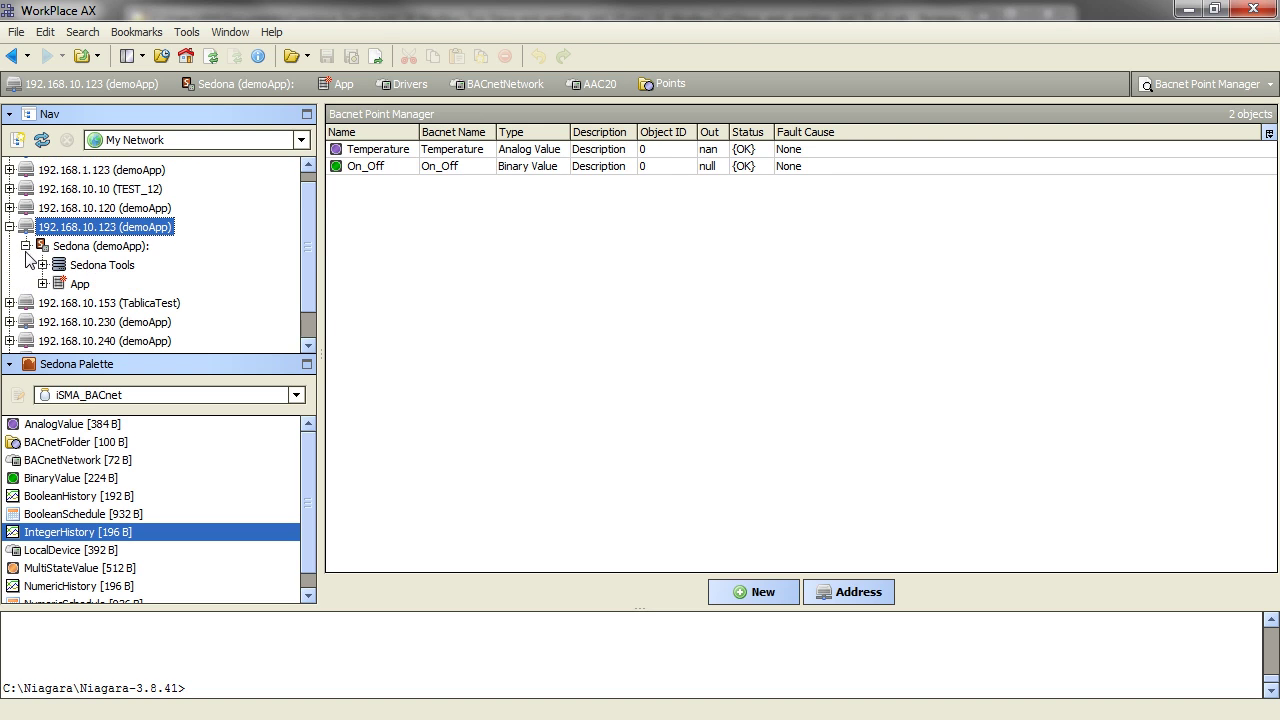
left_click(42, 284)
left_click(58, 341)
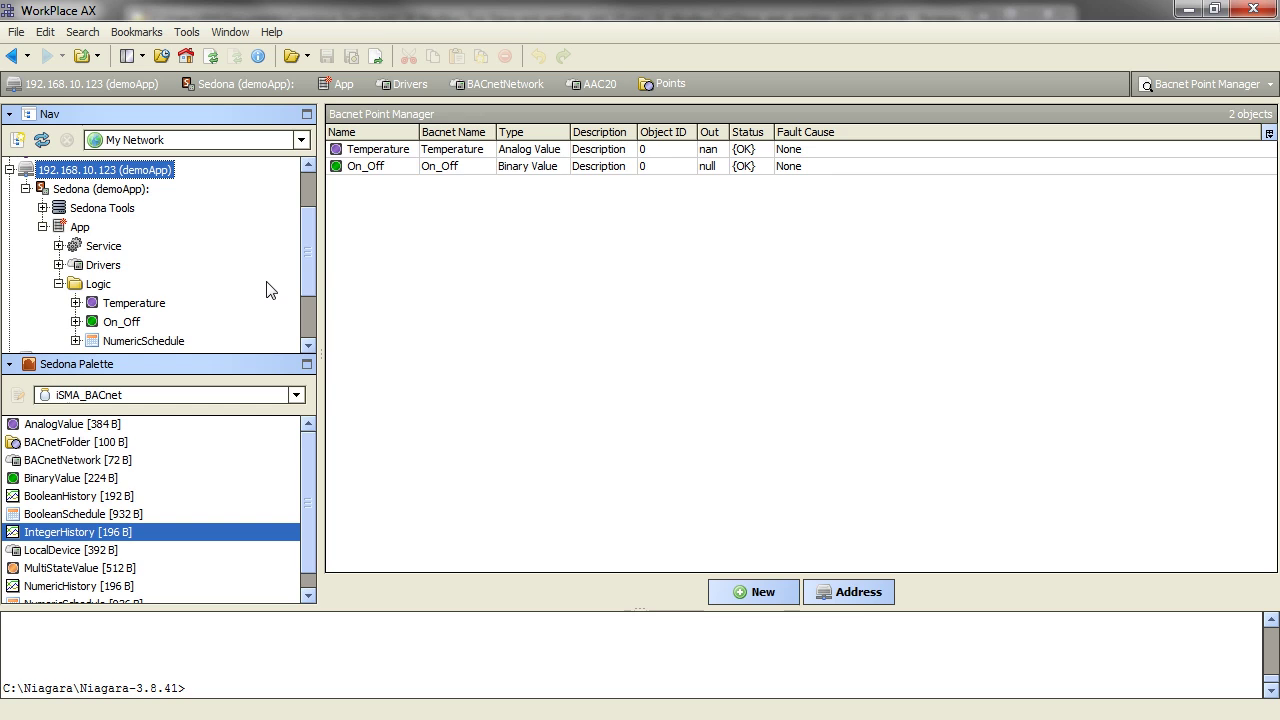
right_click(151, 304)
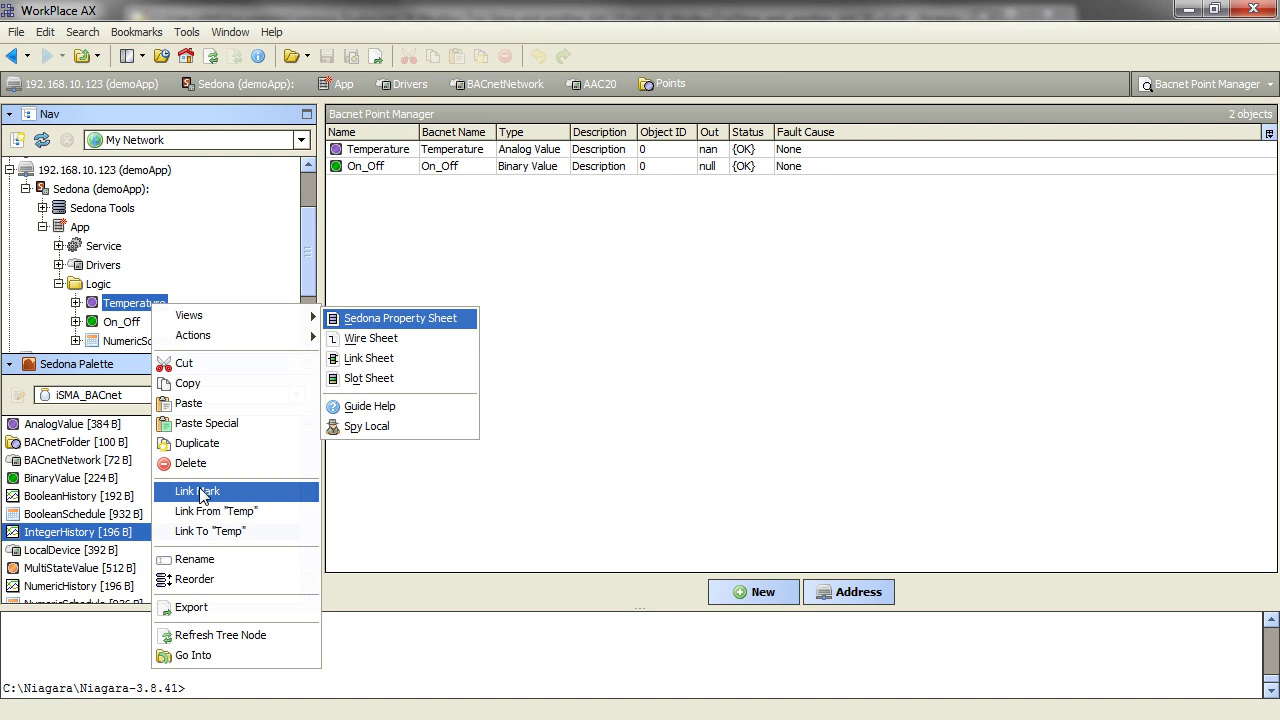
key("Escape")
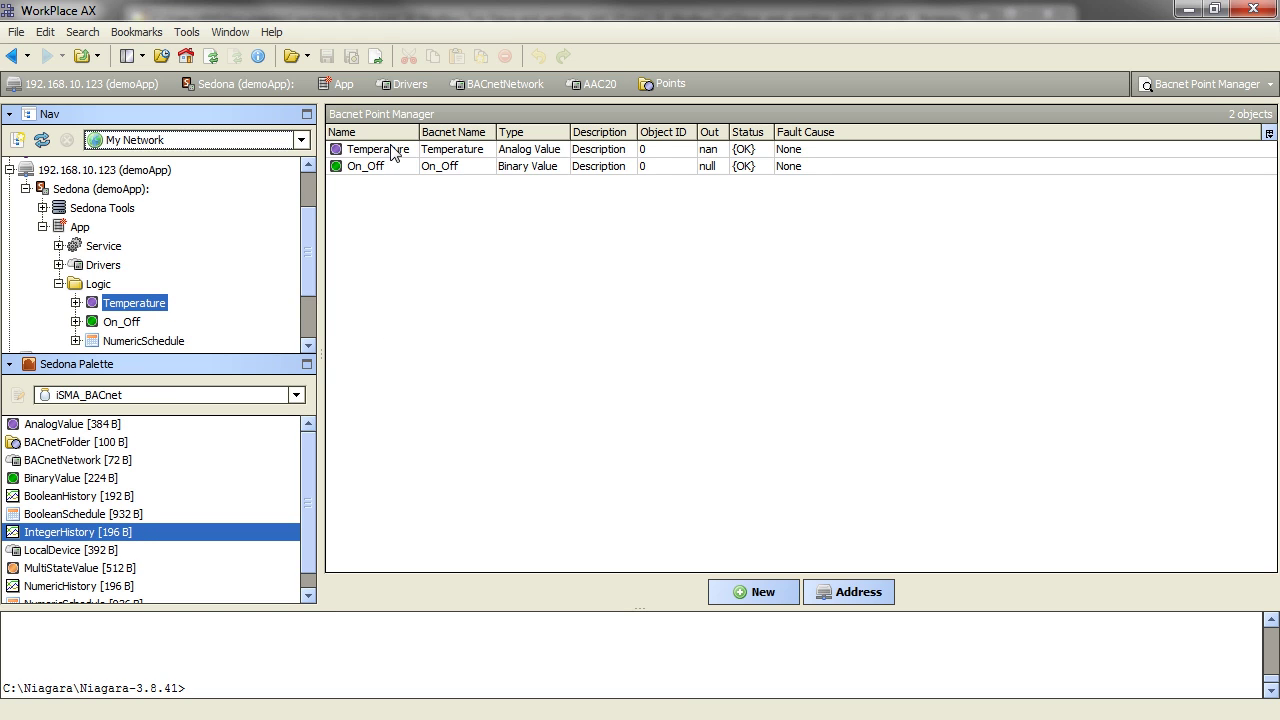
right_click(397, 152)
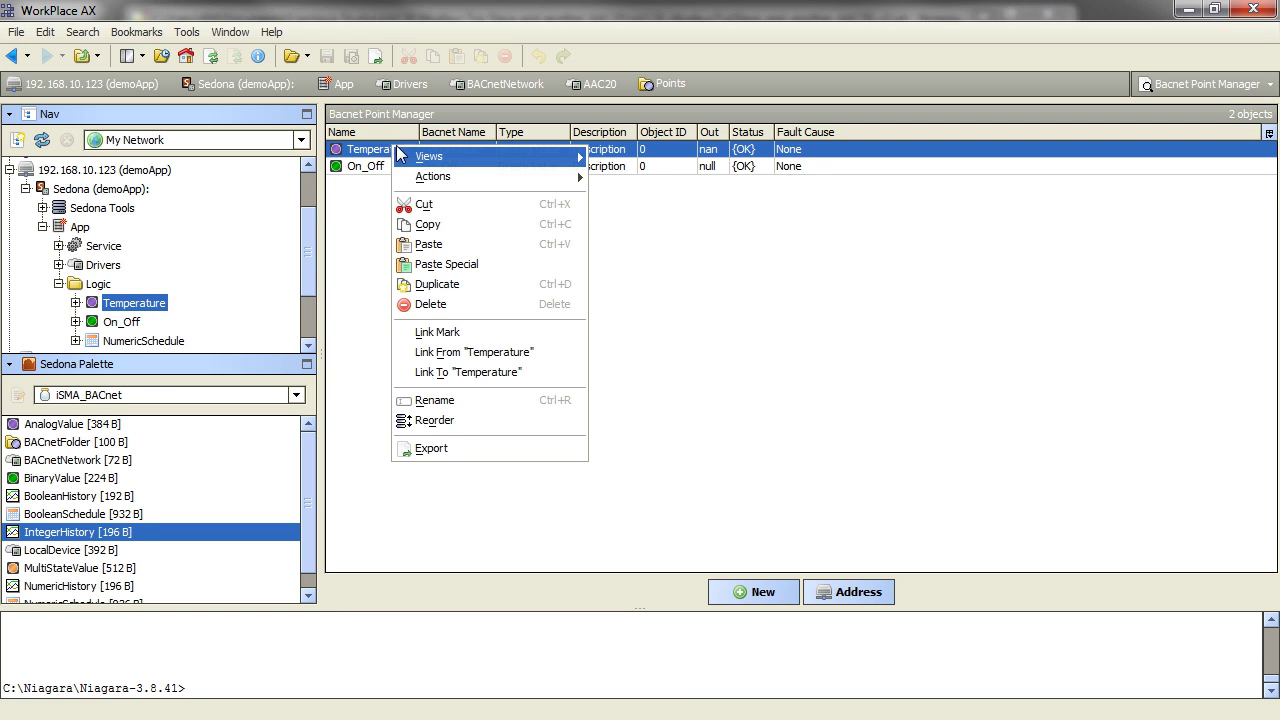
left_click(440, 358)
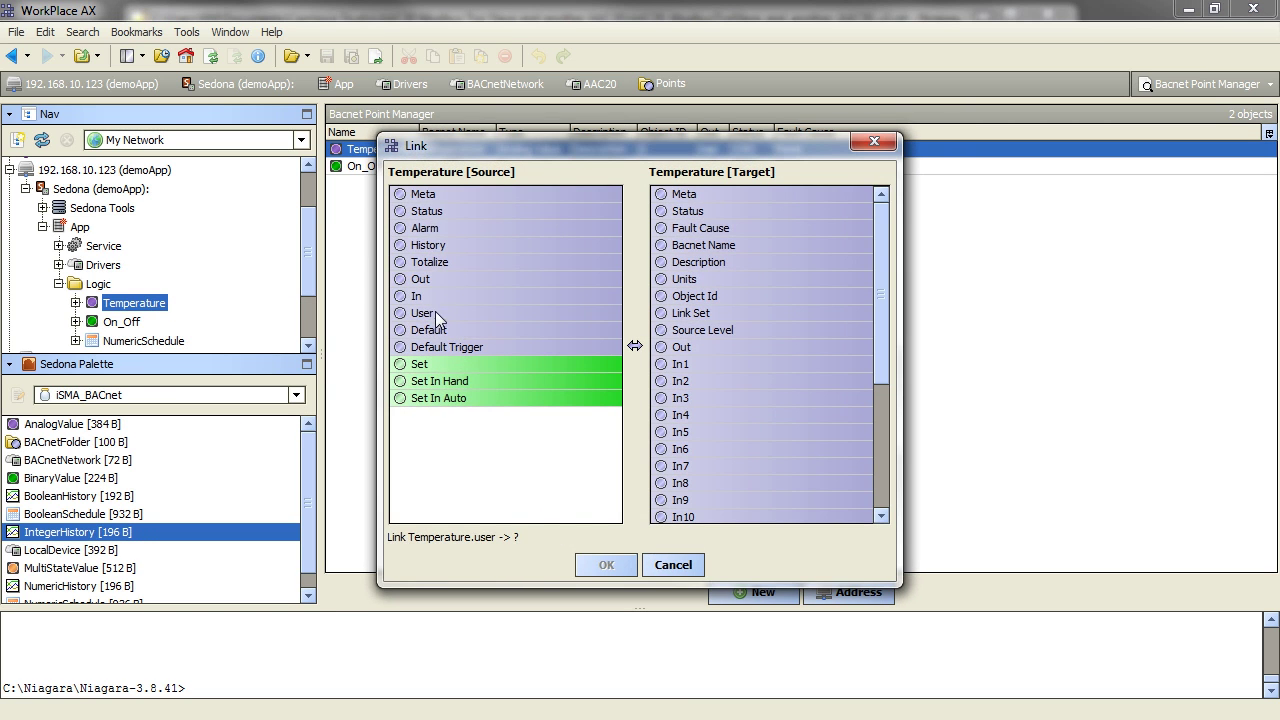
left_click(429, 279)
left_click(683, 516)
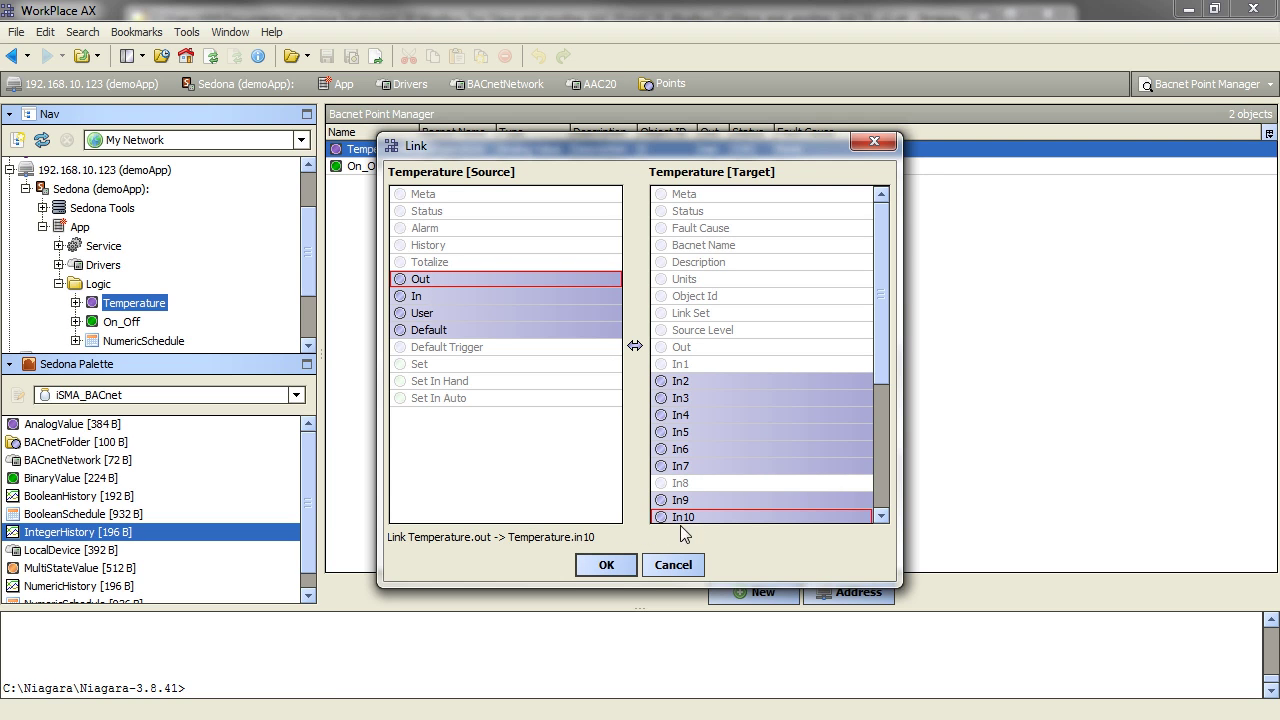
left_click(603, 566)
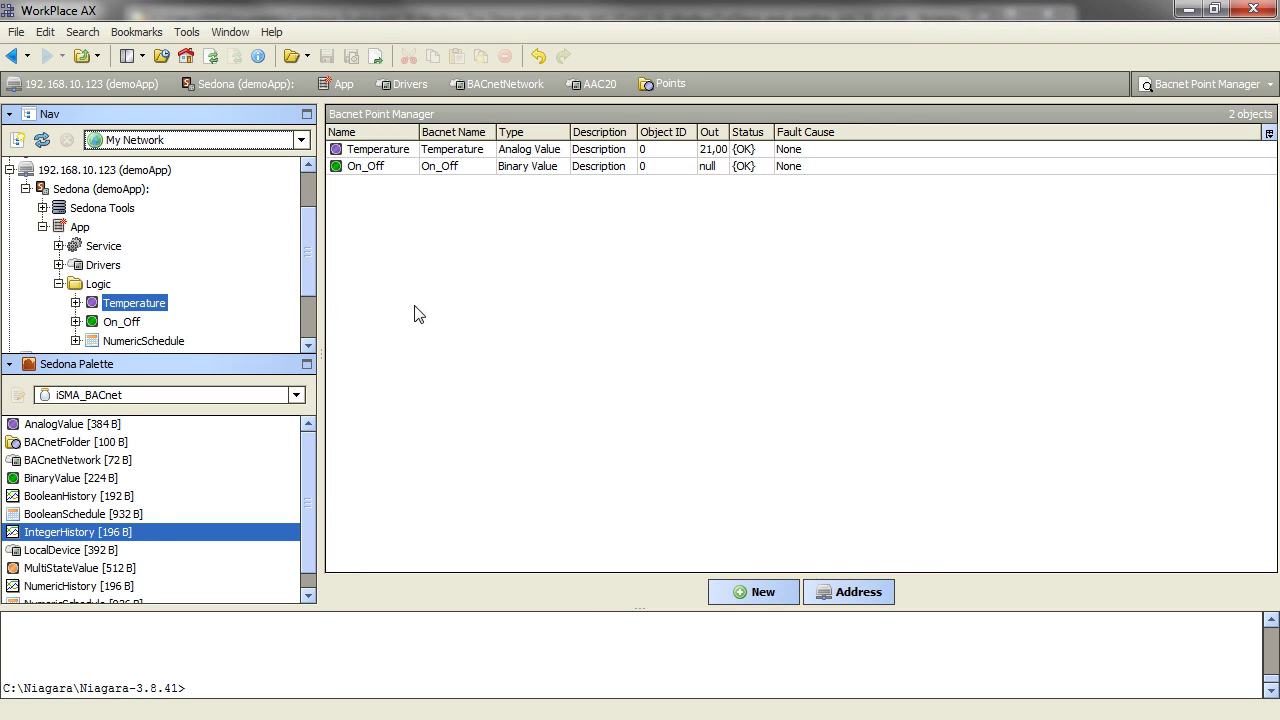
- Link the Out slot of the Logic folder's On_Off component to In11 of the BACnet On_Off point
right_click(97, 325)
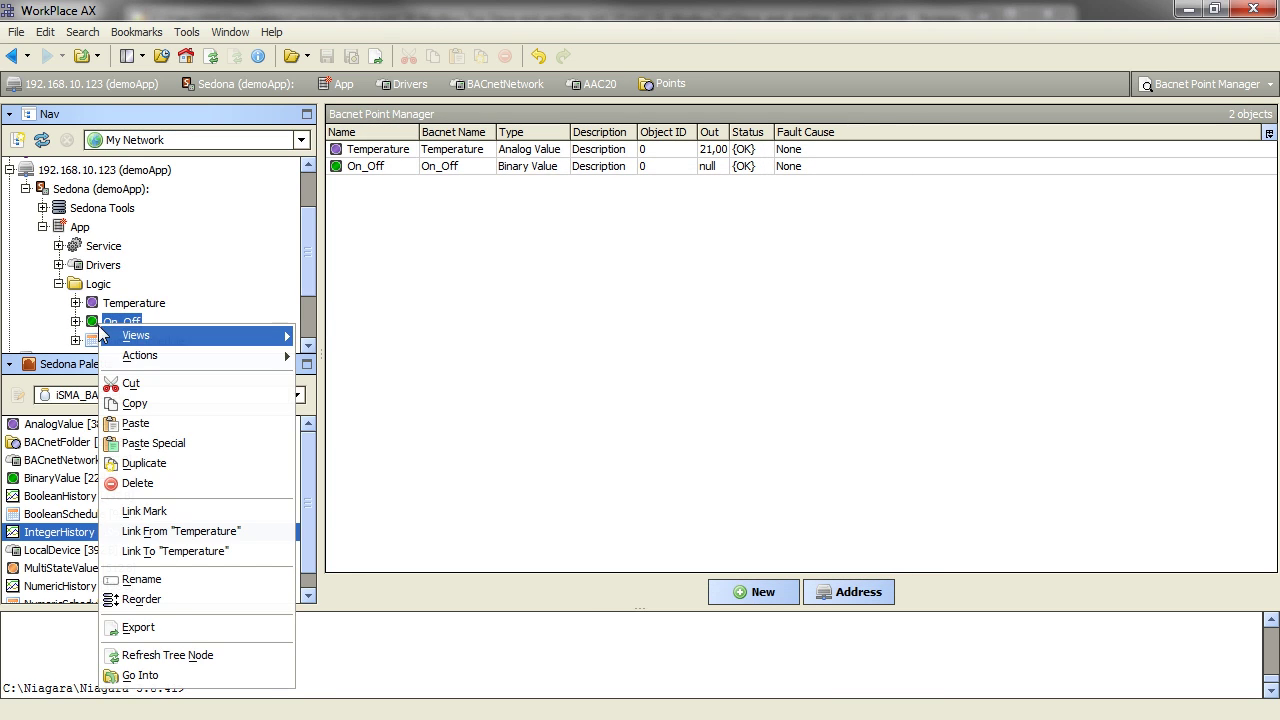
left_click(150, 509)
right_click(381, 167)
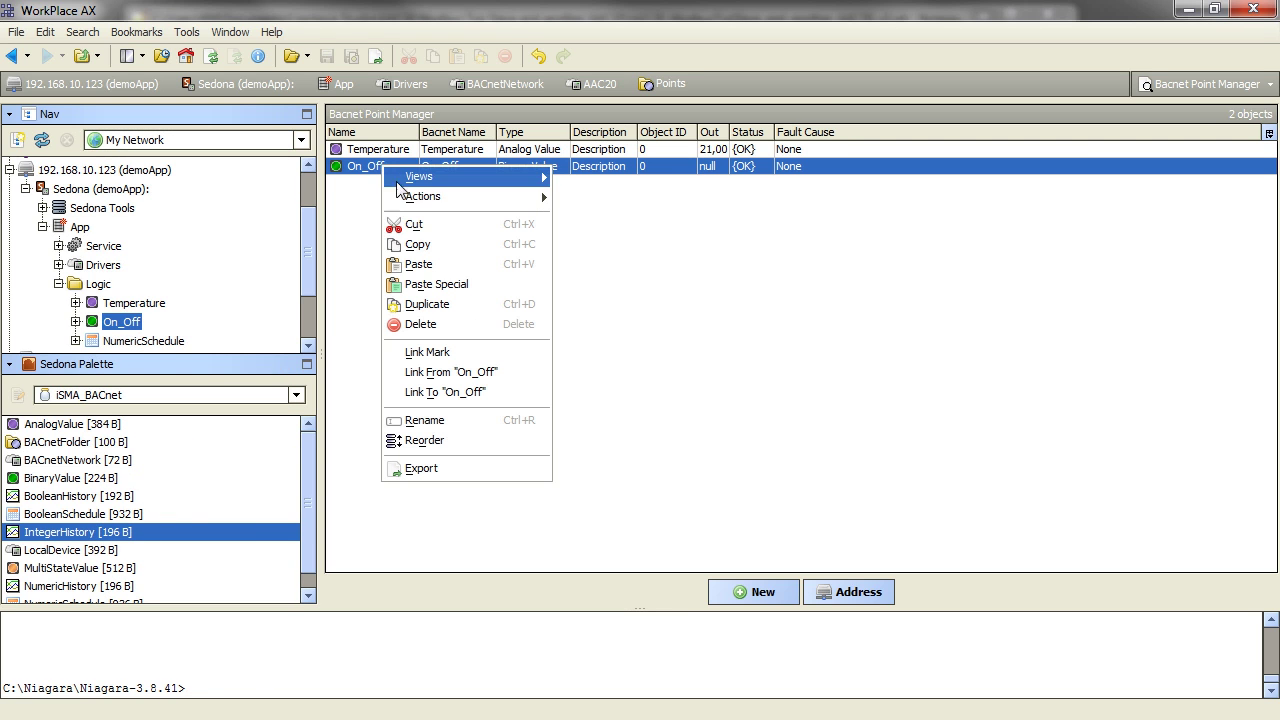
left_click(446, 378)
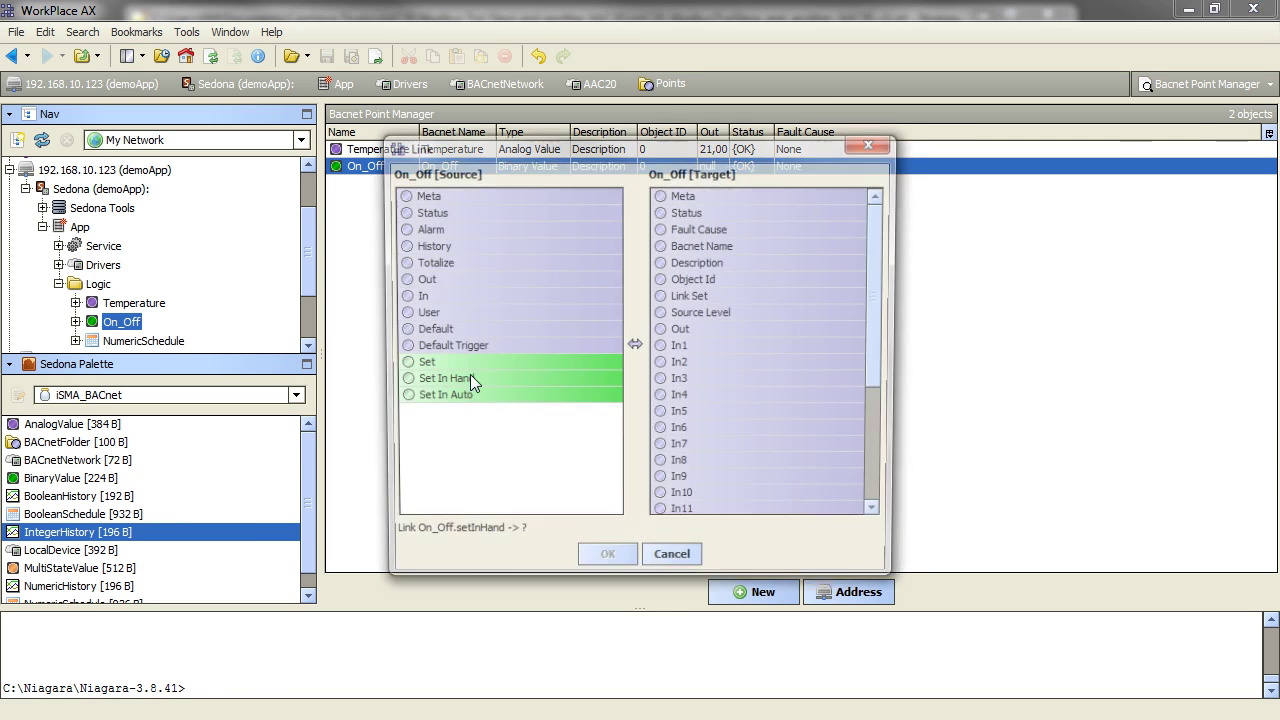
left_click(686, 517)
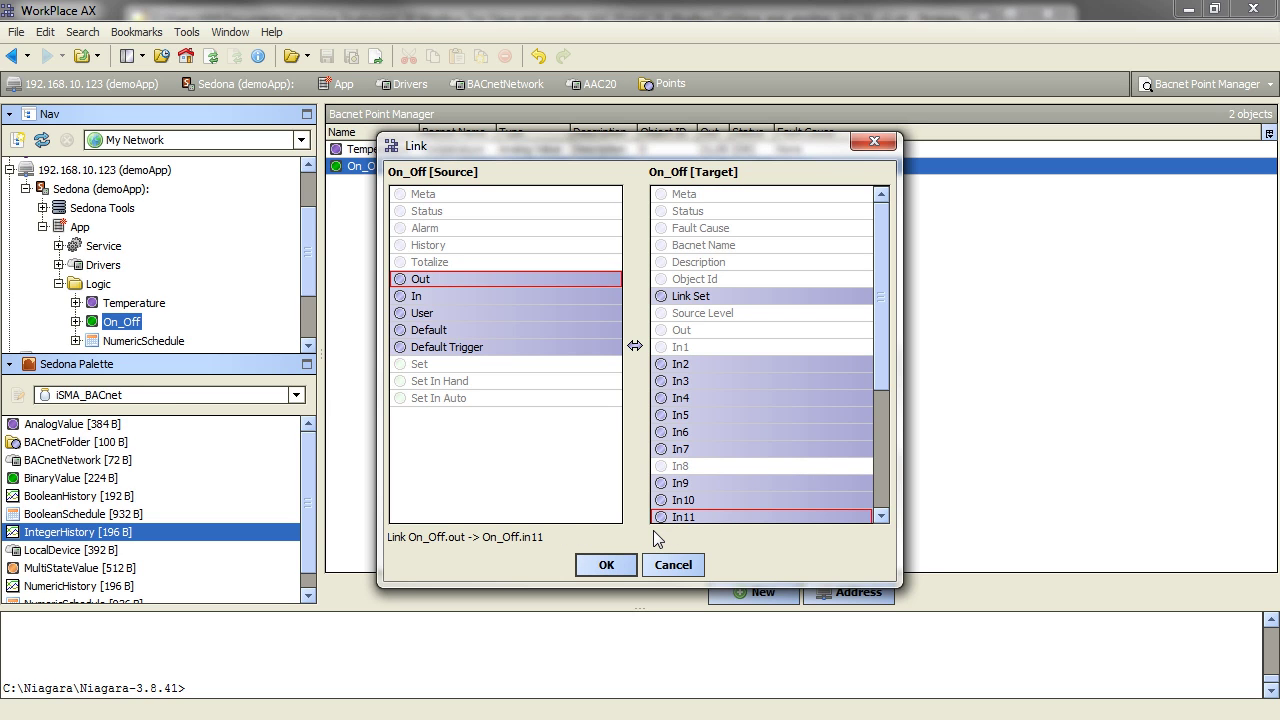
left_click(607, 566)
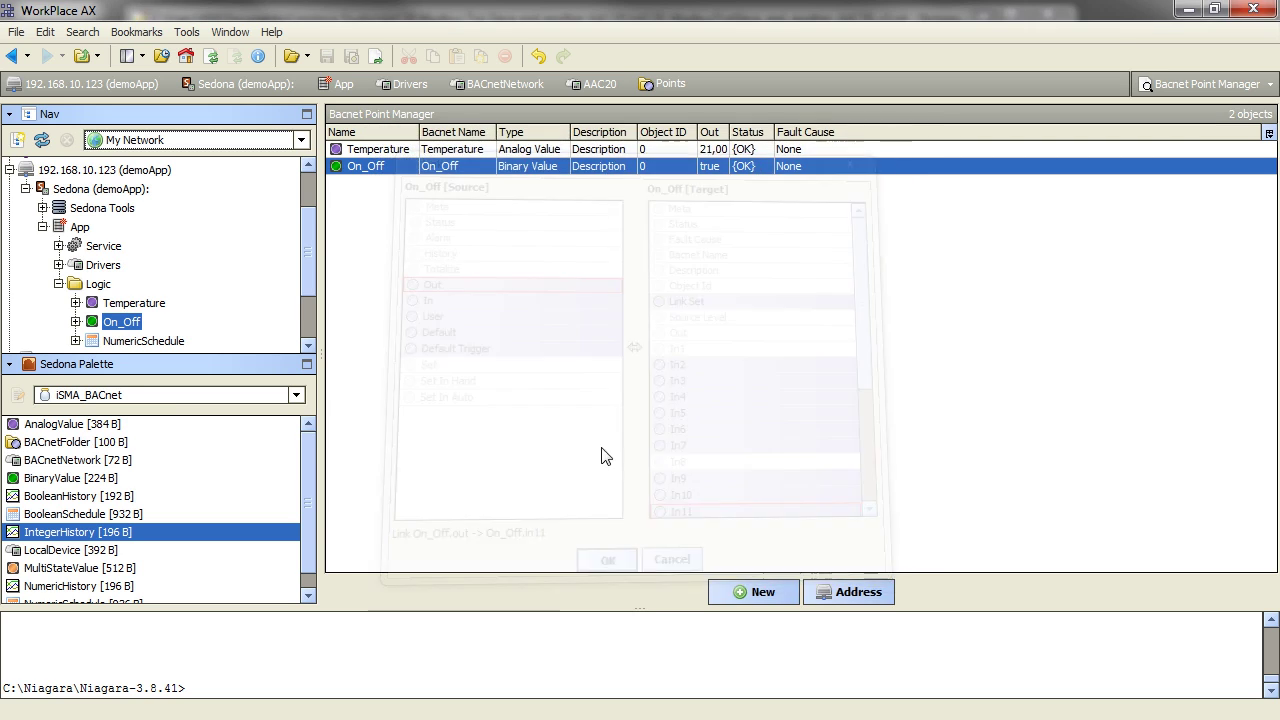
left_click(542, 266)
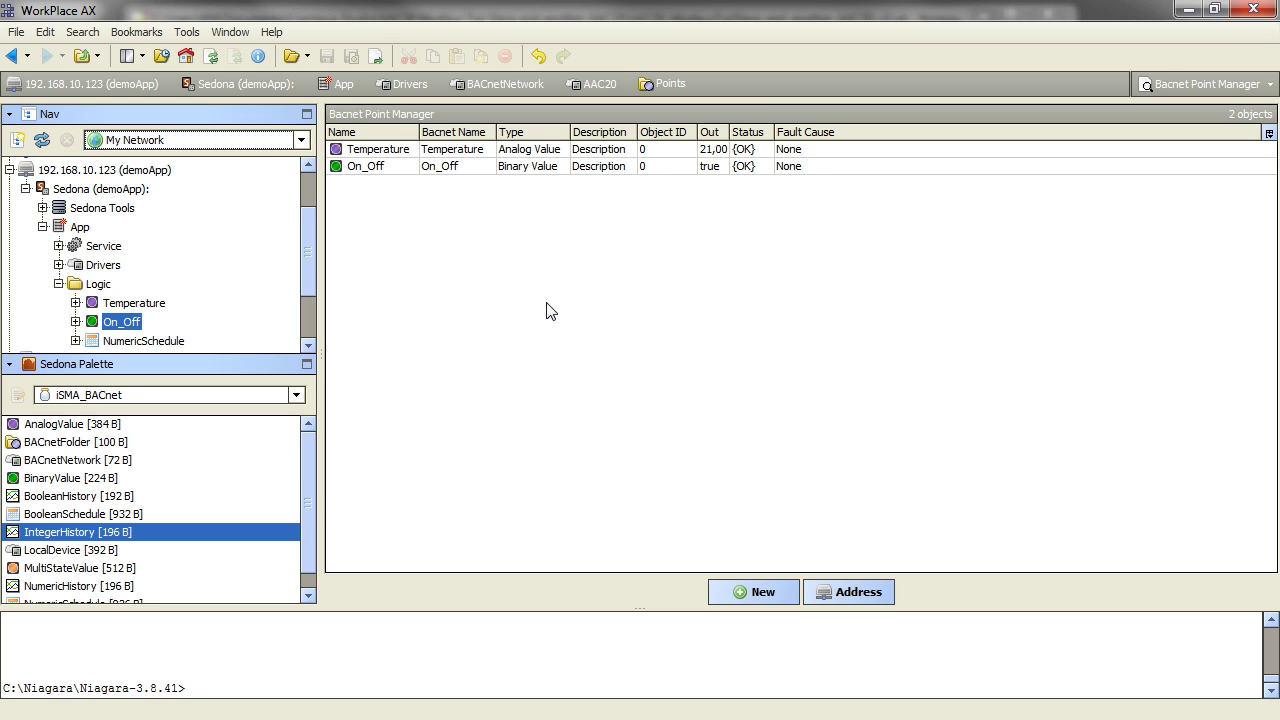
- Go back to the AAC20 device level and add a BACnetFolder named Schedule
left_click(13, 56)
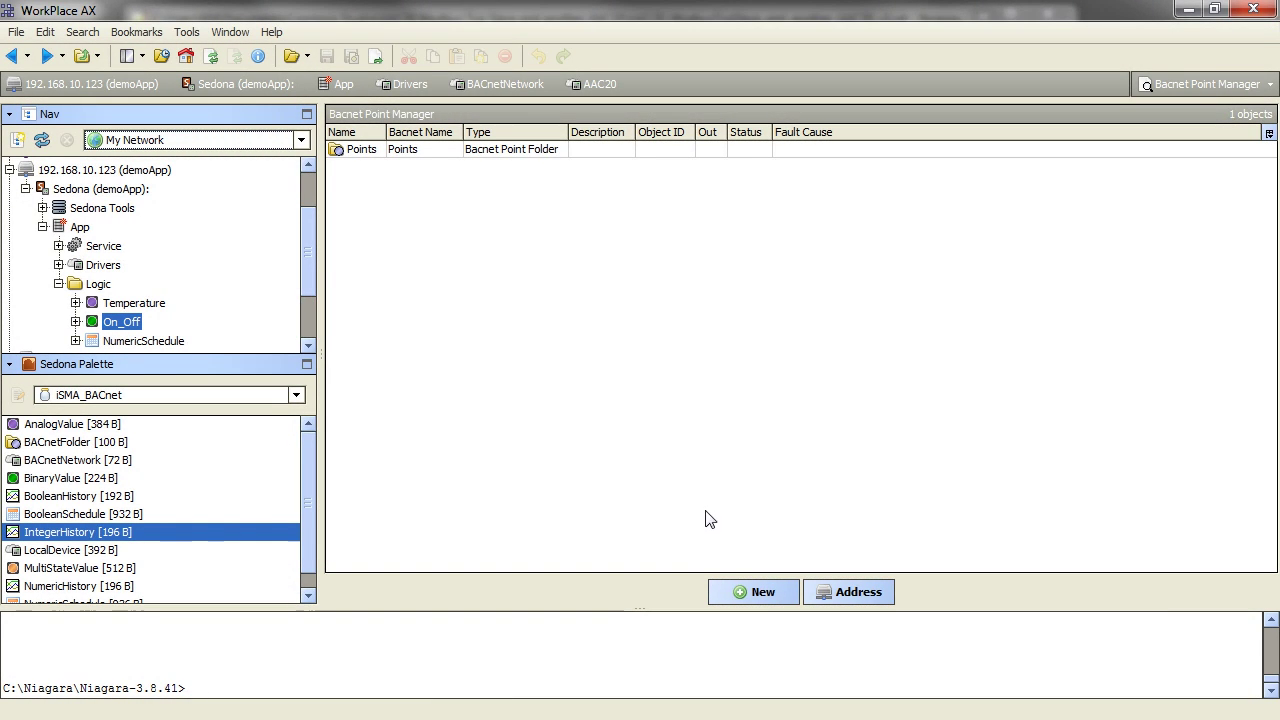
left_click(749, 592)
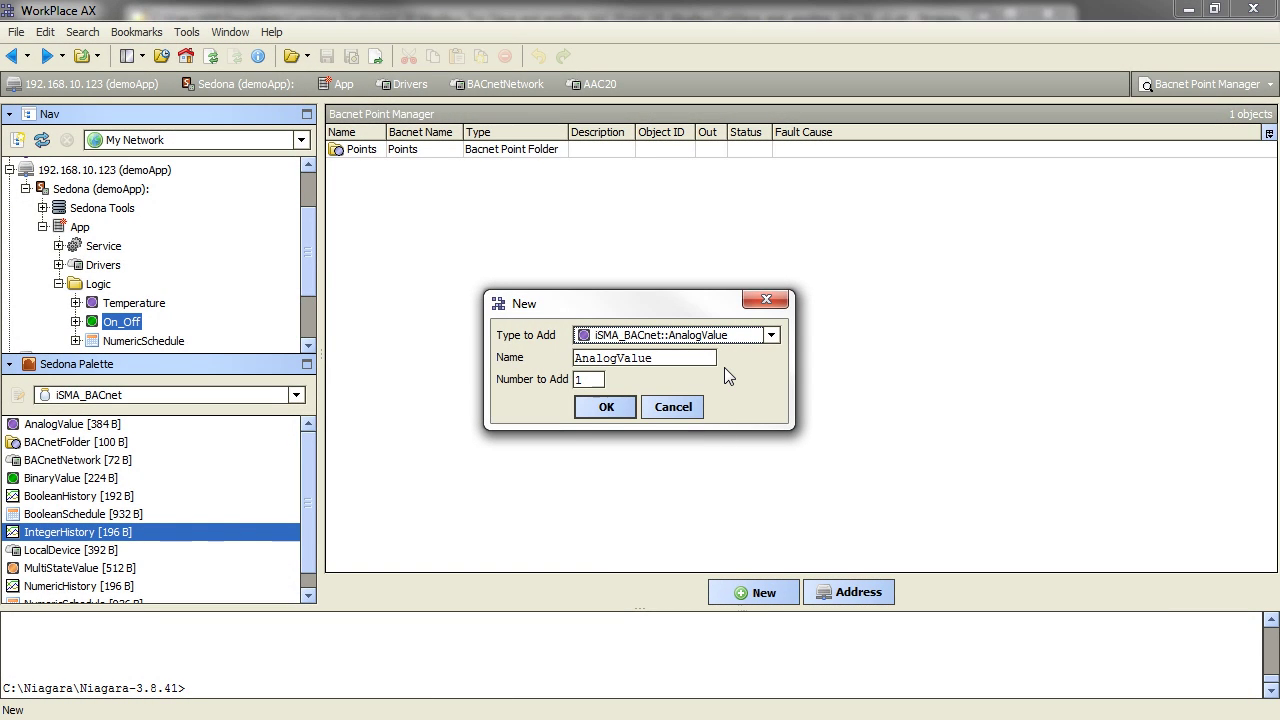
left_click(771, 335)
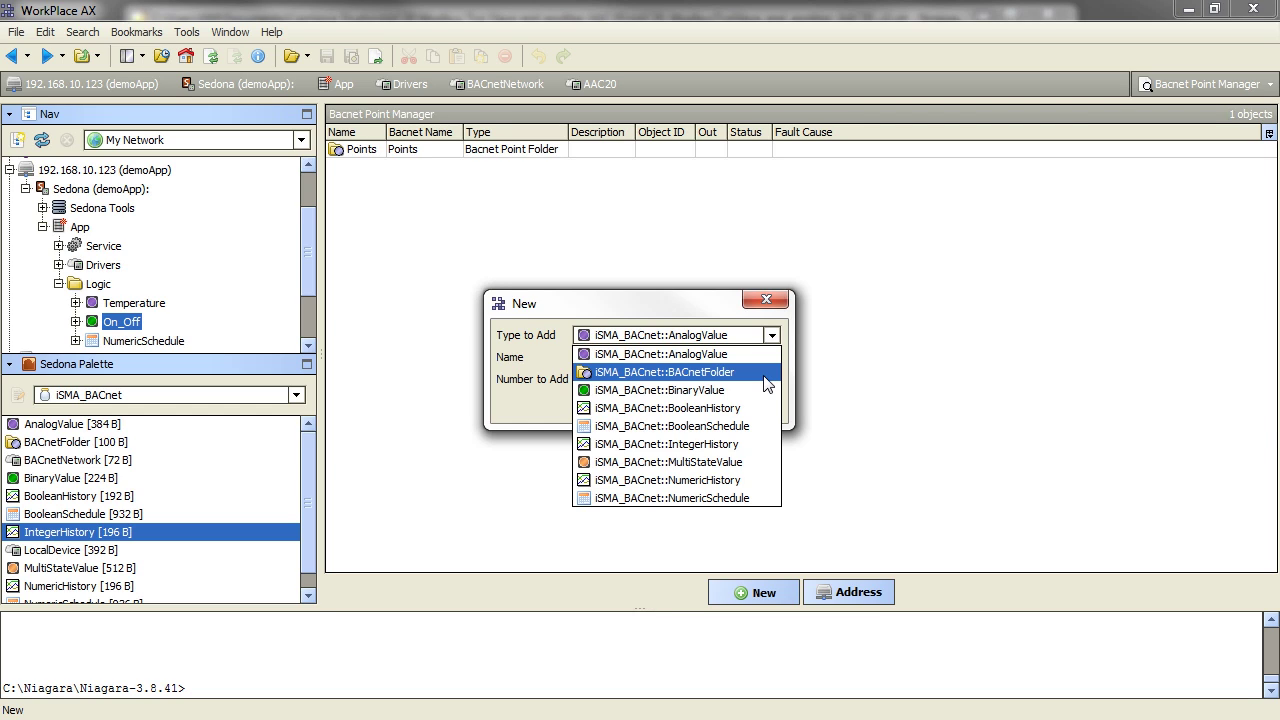
left_click(764, 374)
key("Tab")
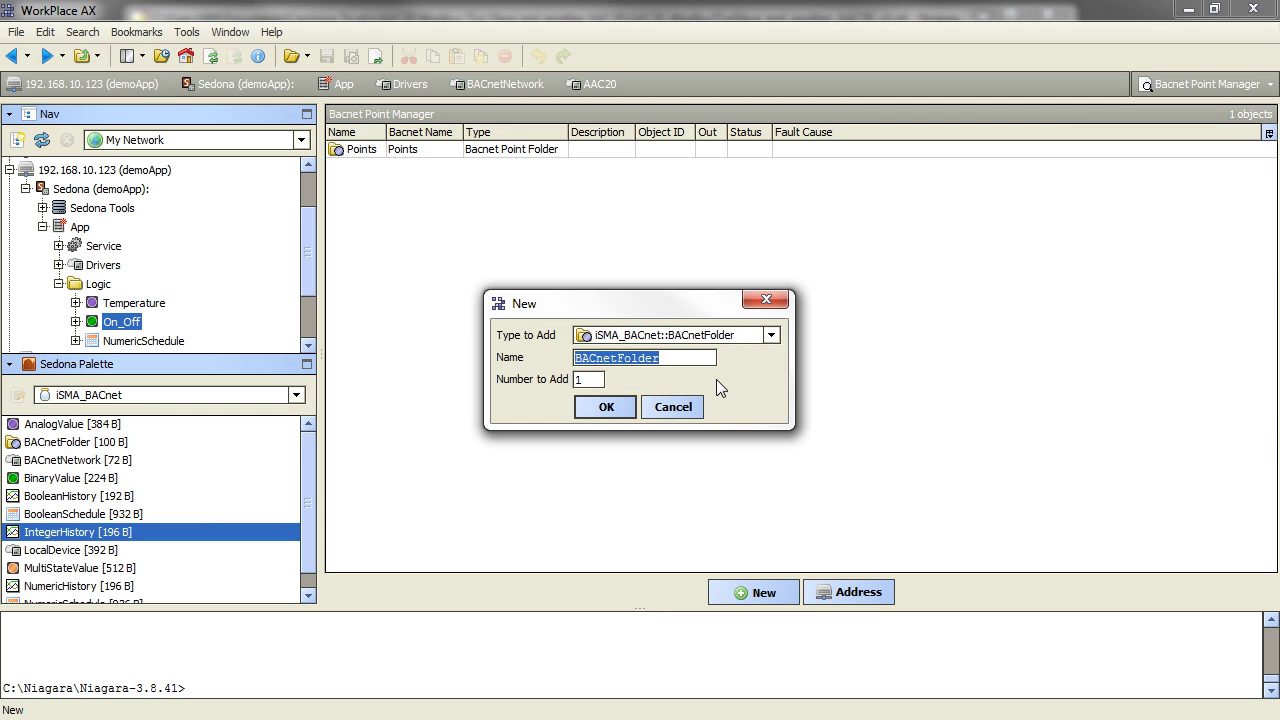
type("Sche")
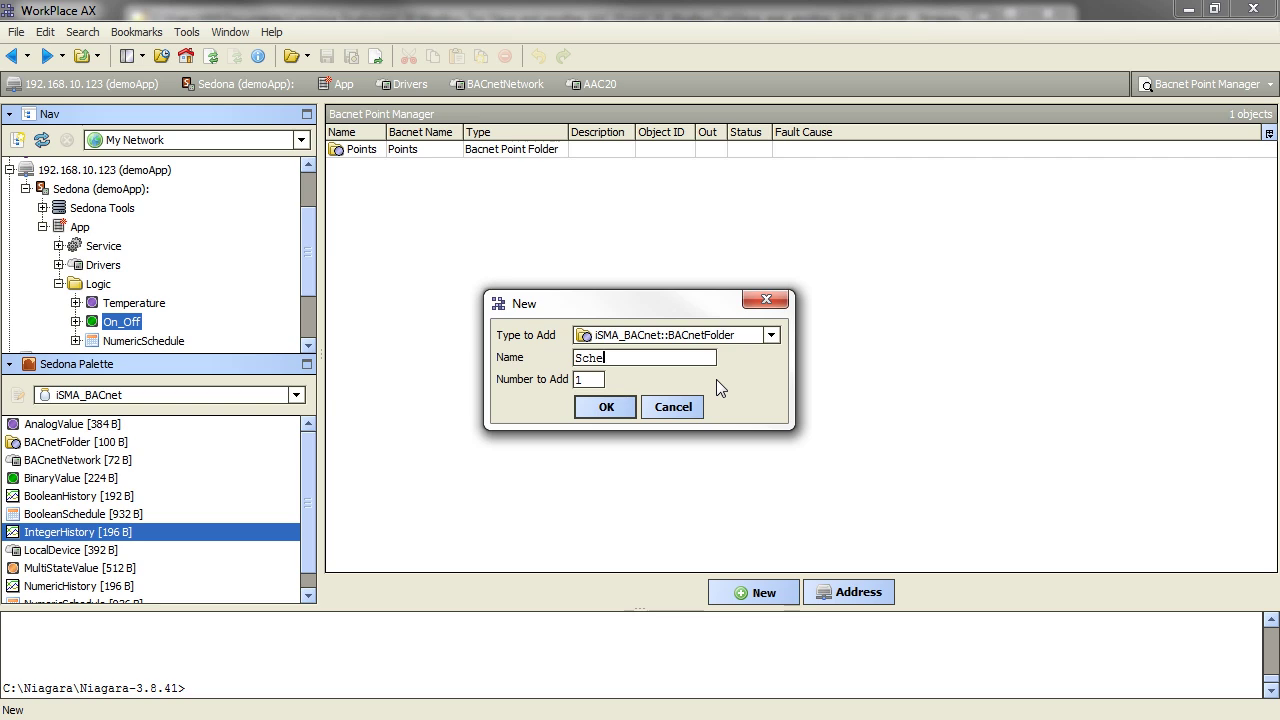
type("dule")
left_click(613, 406)
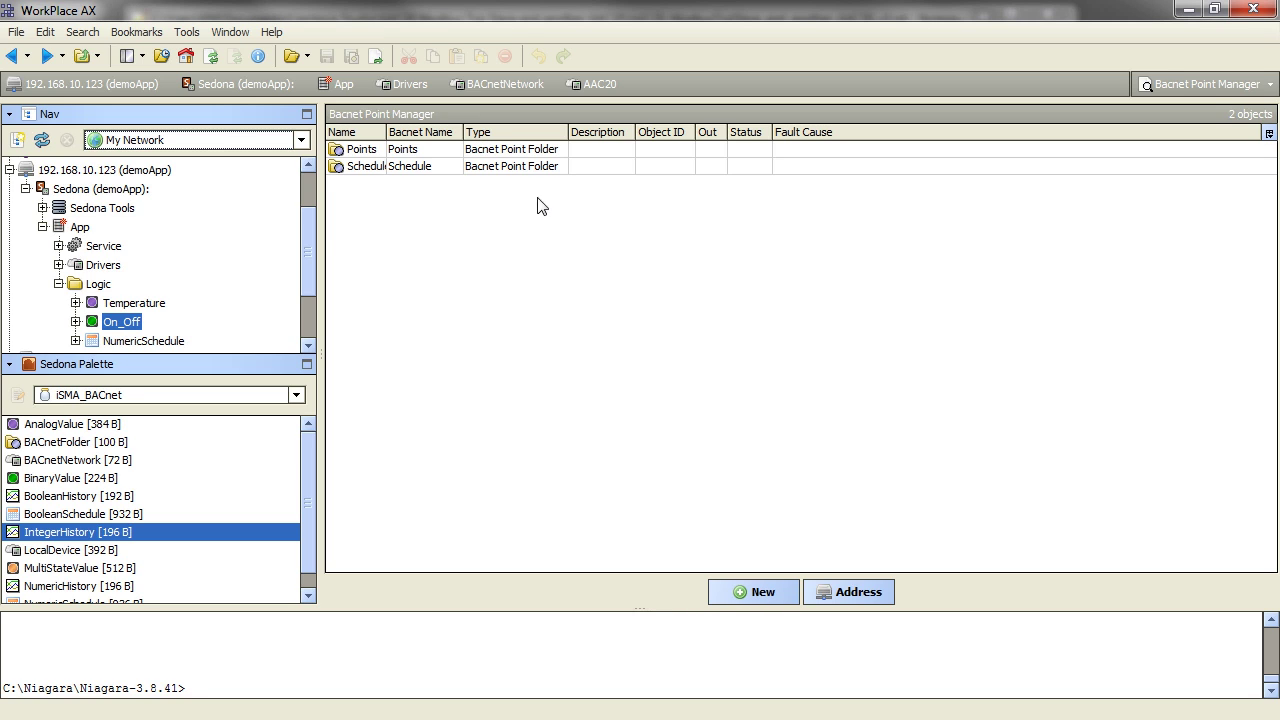
- Open the Schedule folder and add one NumericSchedule object, keeping the default name NumericSchedule
double_click(551, 168)
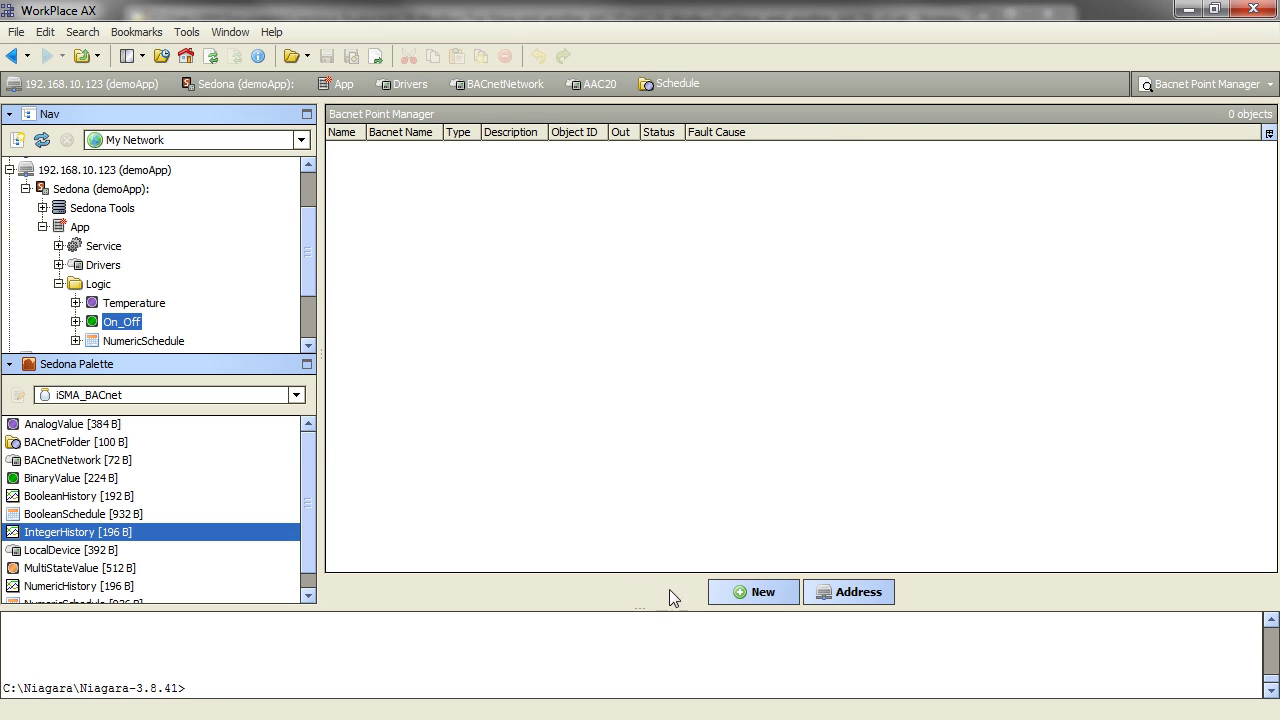
left_click(760, 608)
left_click(771, 338)
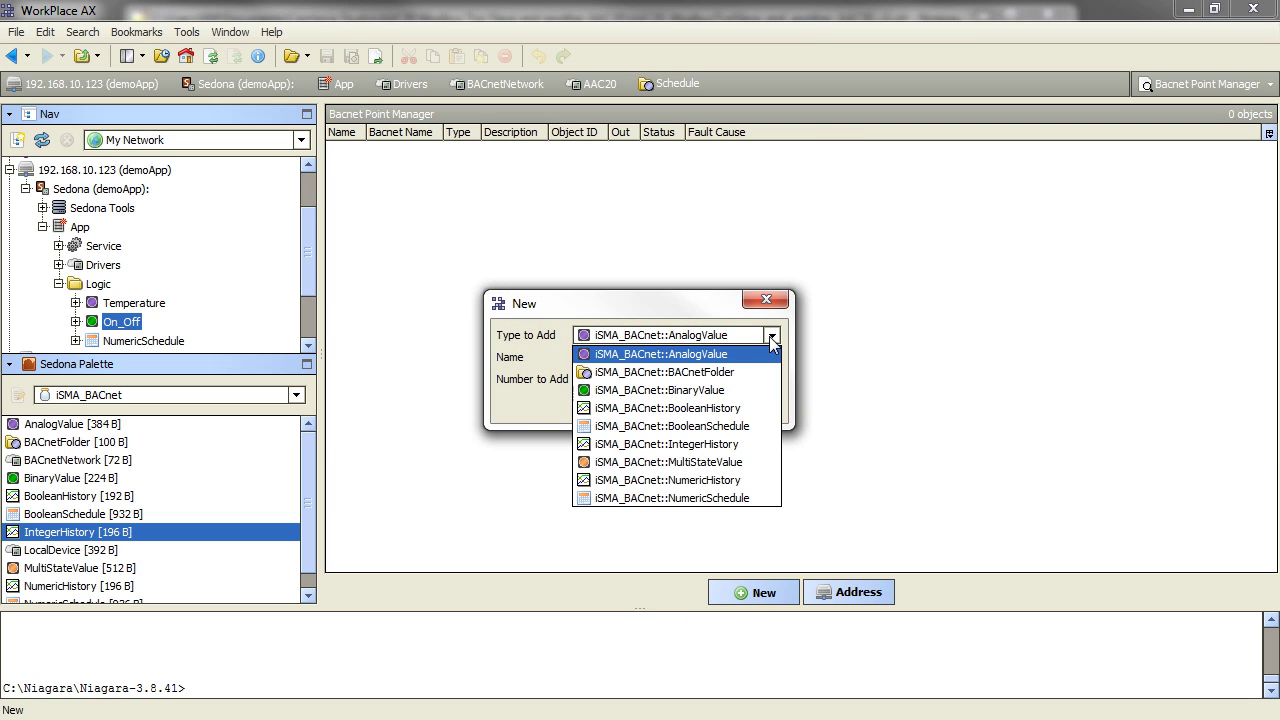
left_click(760, 499)
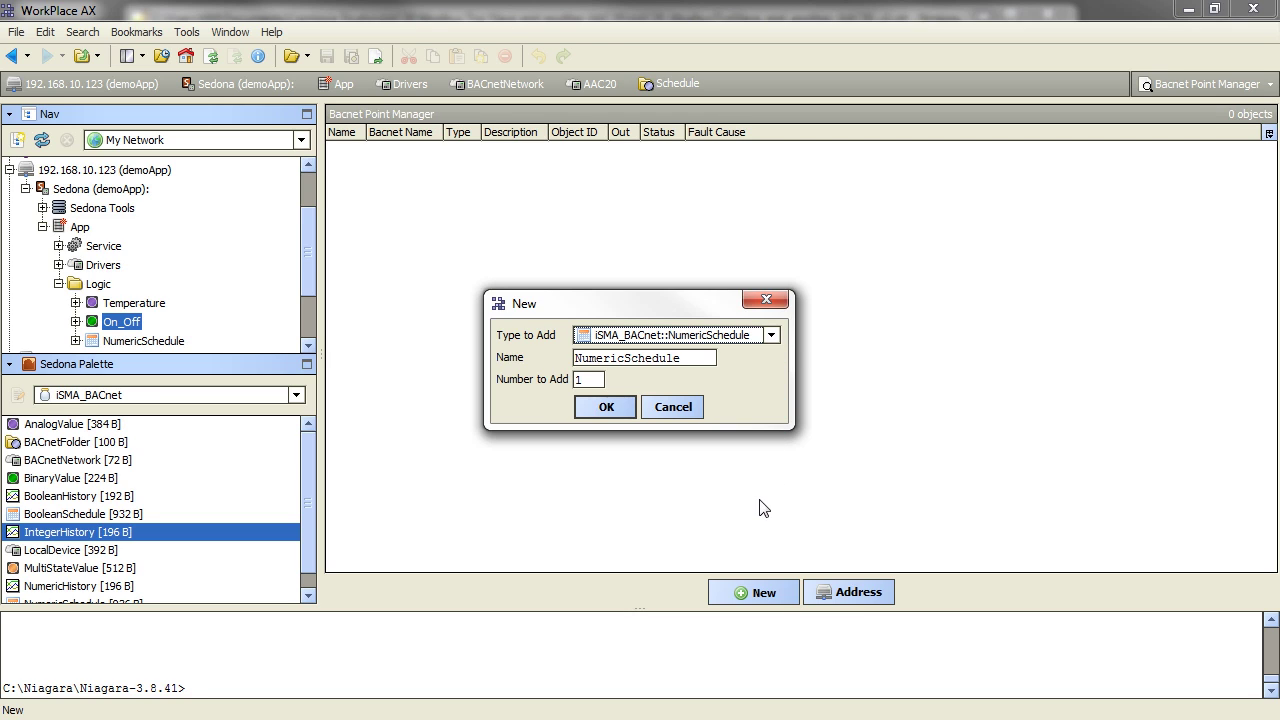
left_click(606, 407)
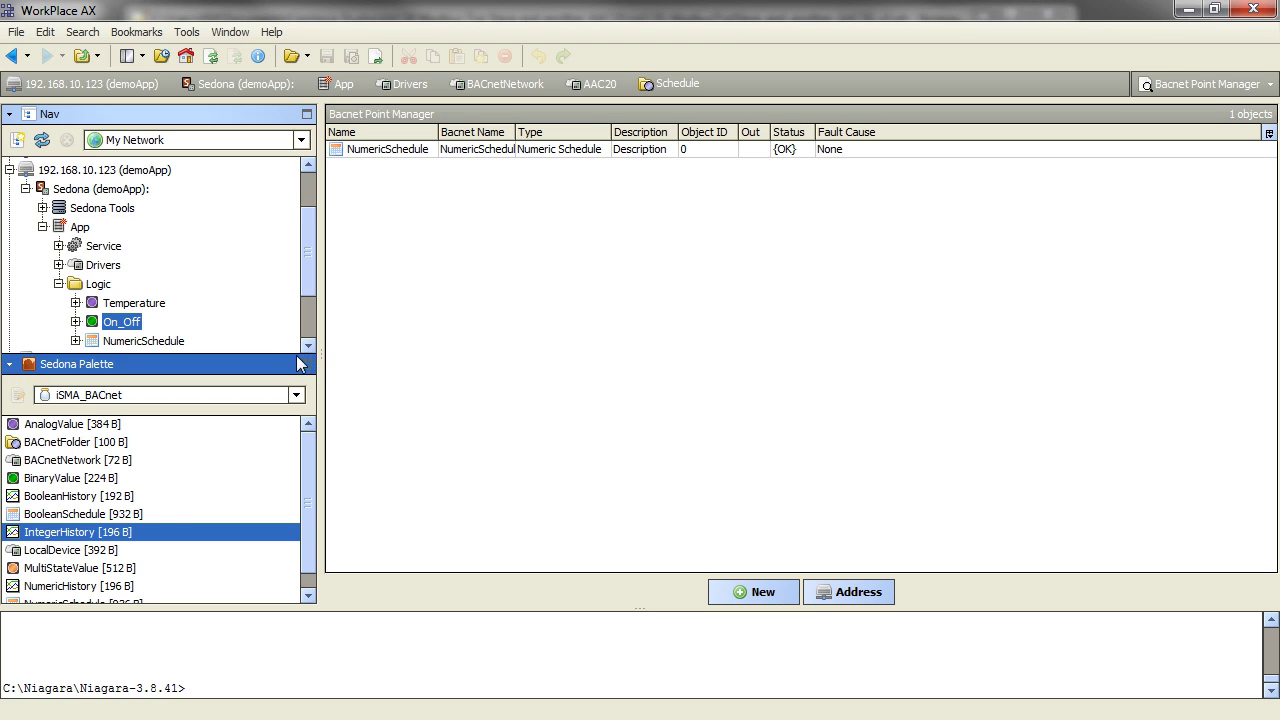
- Link the Out slot of the Logic folder's NumericSchedule to Present Value of the BACnet NumericSchedule
left_click(162, 341)
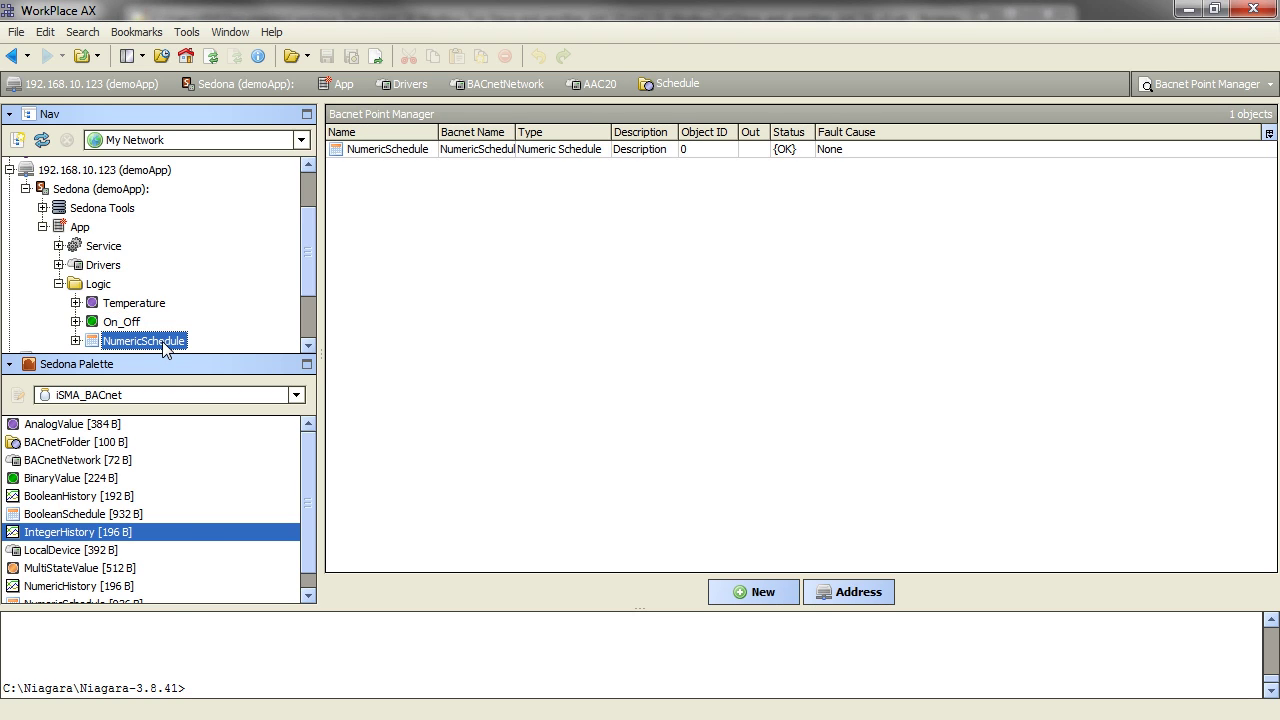
right_click(164, 342)
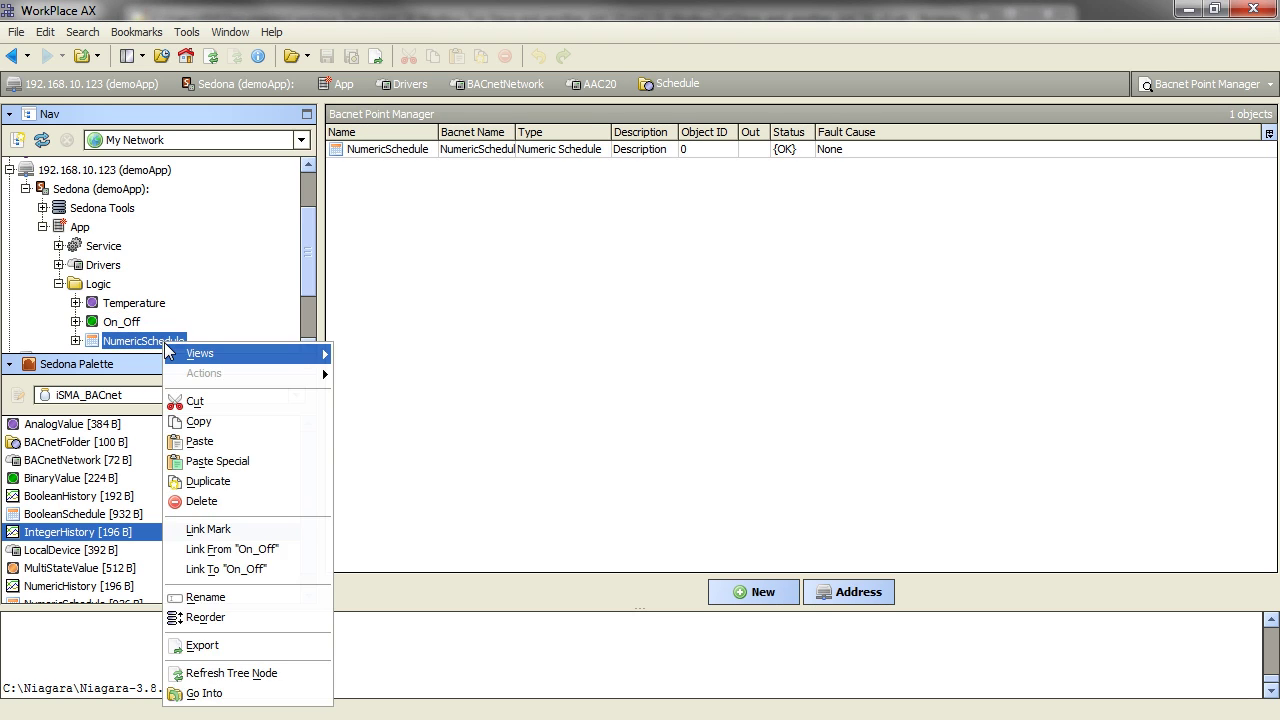
left_click(260, 529)
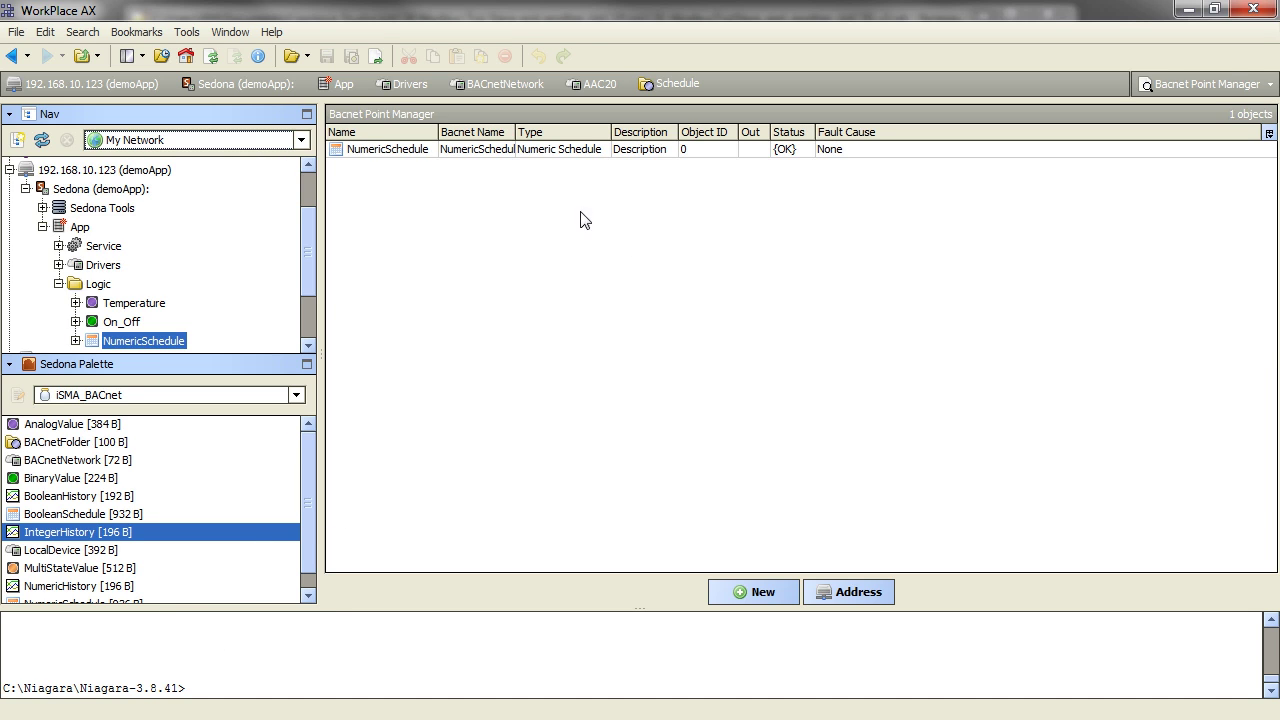
right_click(550, 160)
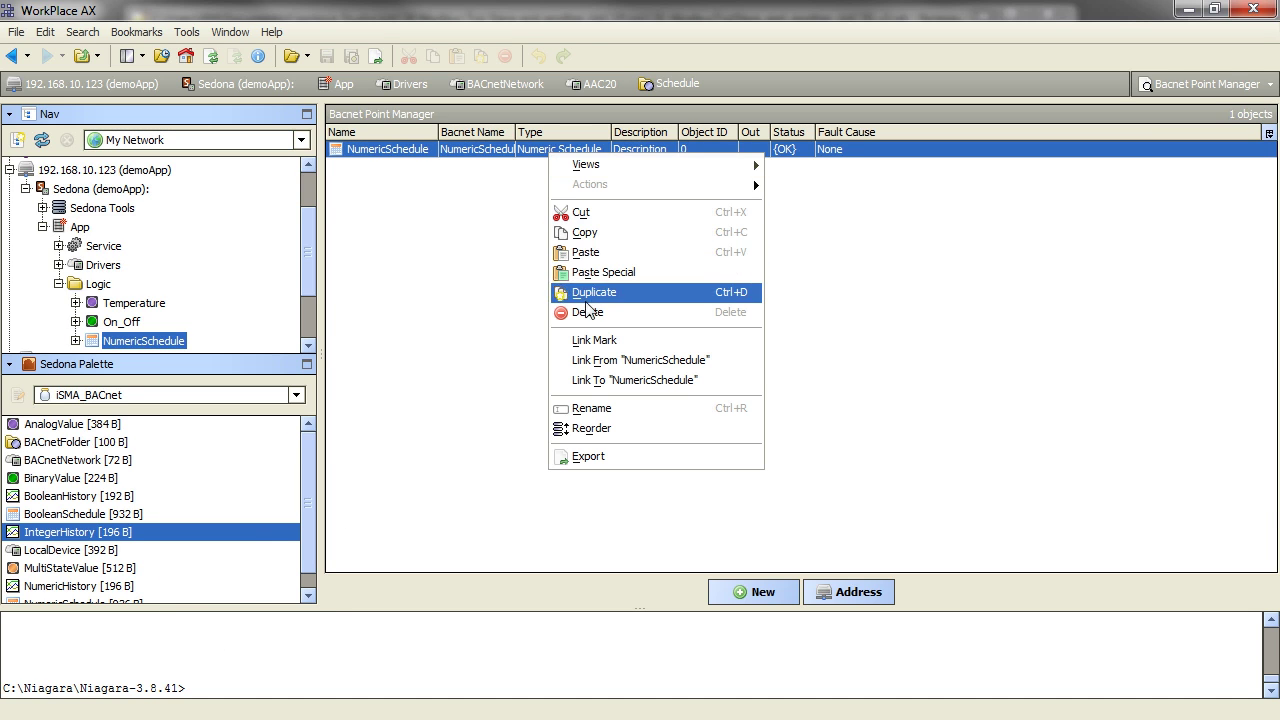
left_click(593, 362)
left_click(428, 213)
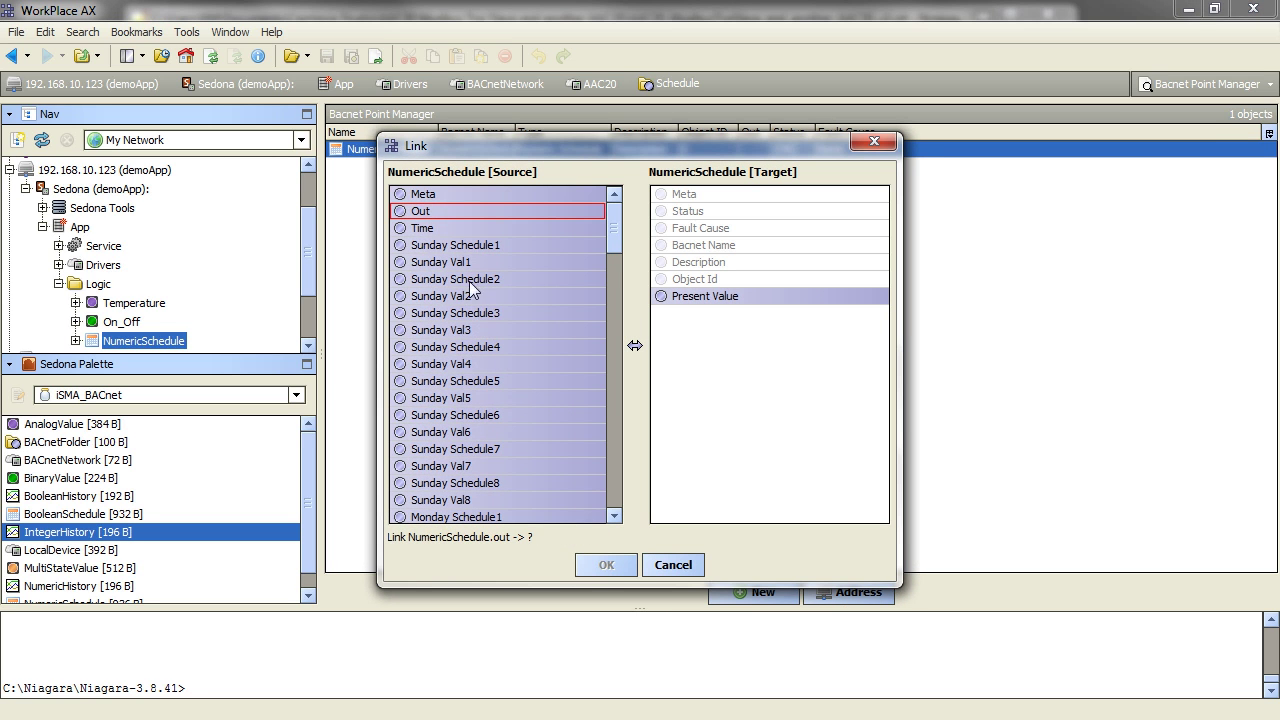
left_click(710, 298)
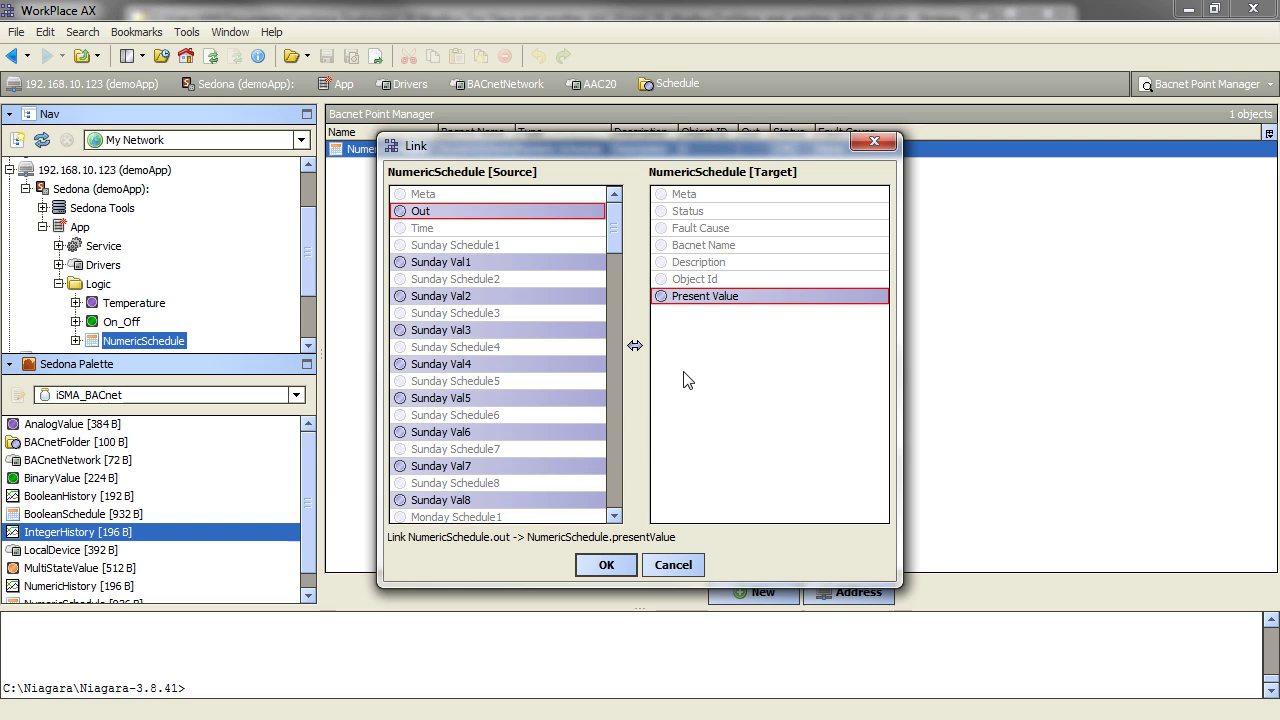
left_click(605, 565)
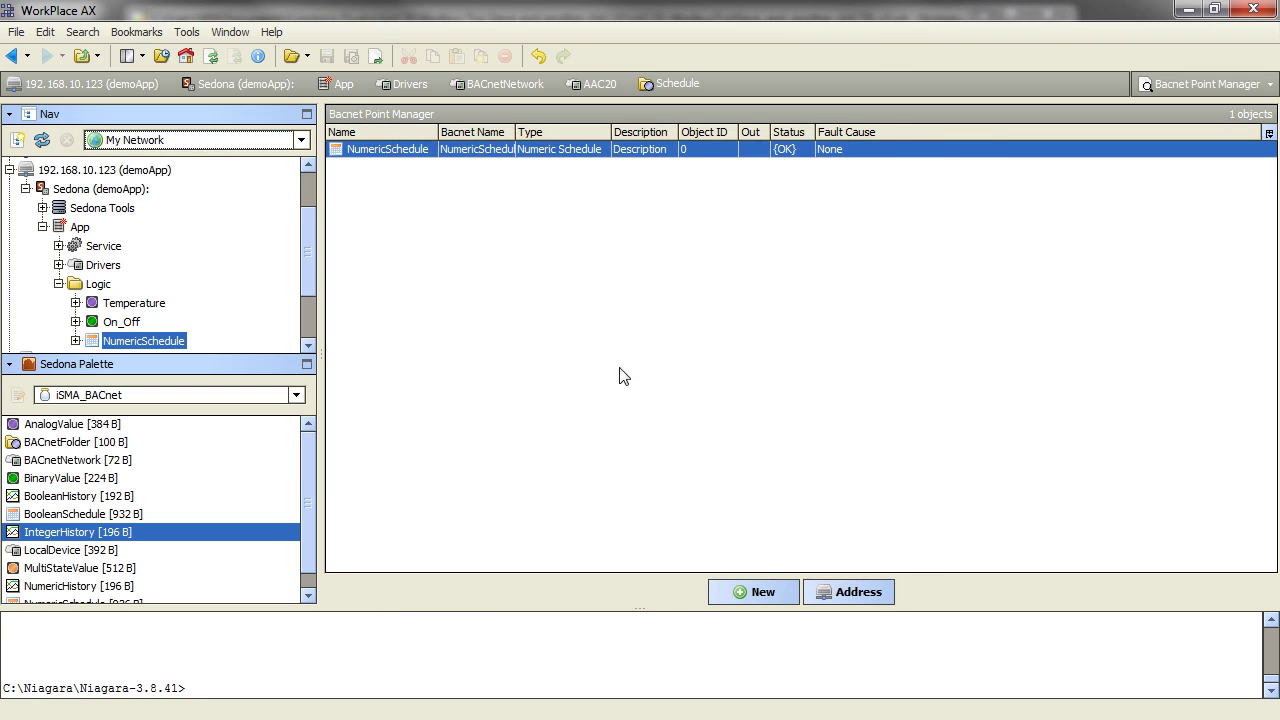
- Go back to the AAC20 device level and add a BACnetFolder named History
left_click(12, 57)
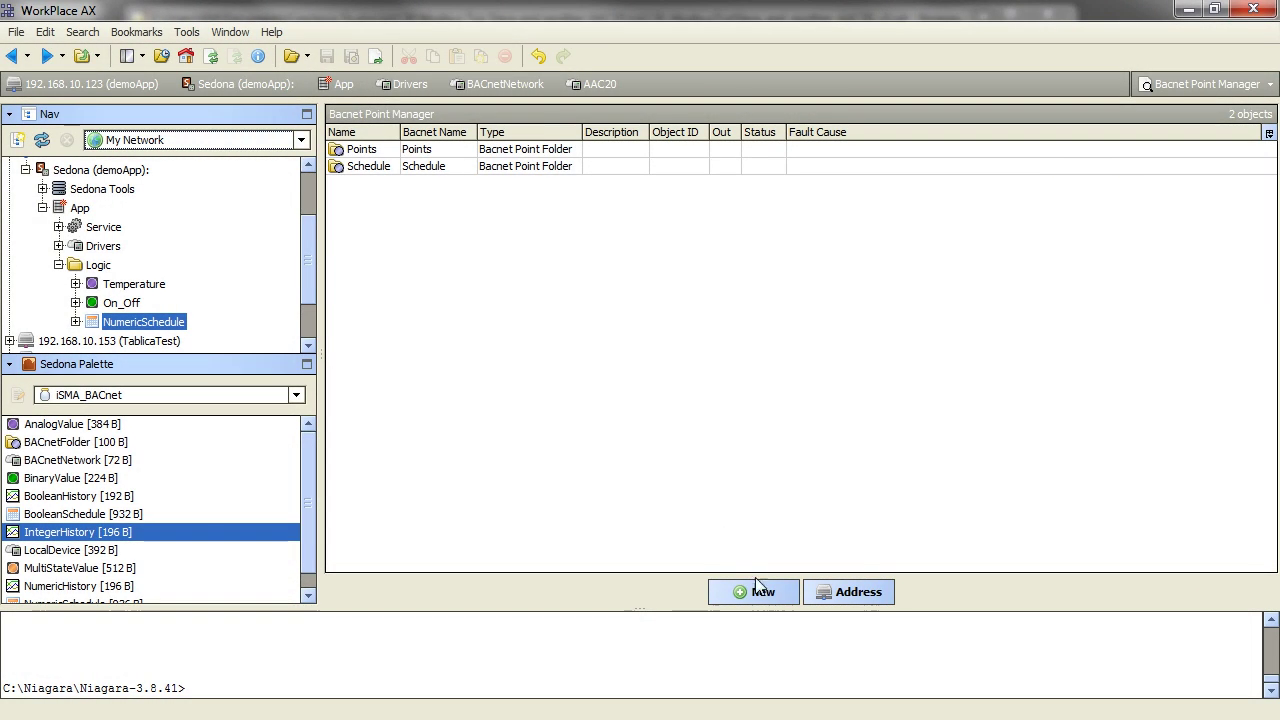
left_click(761, 592)
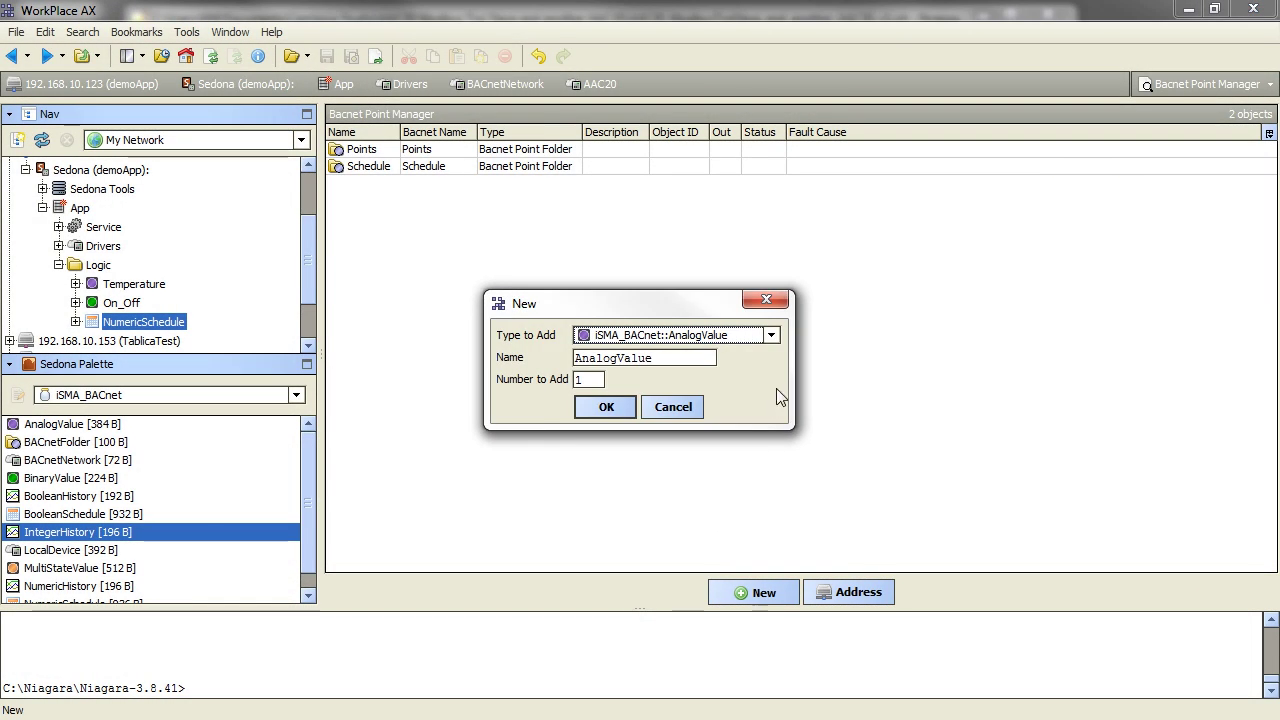
left_click(772, 335)
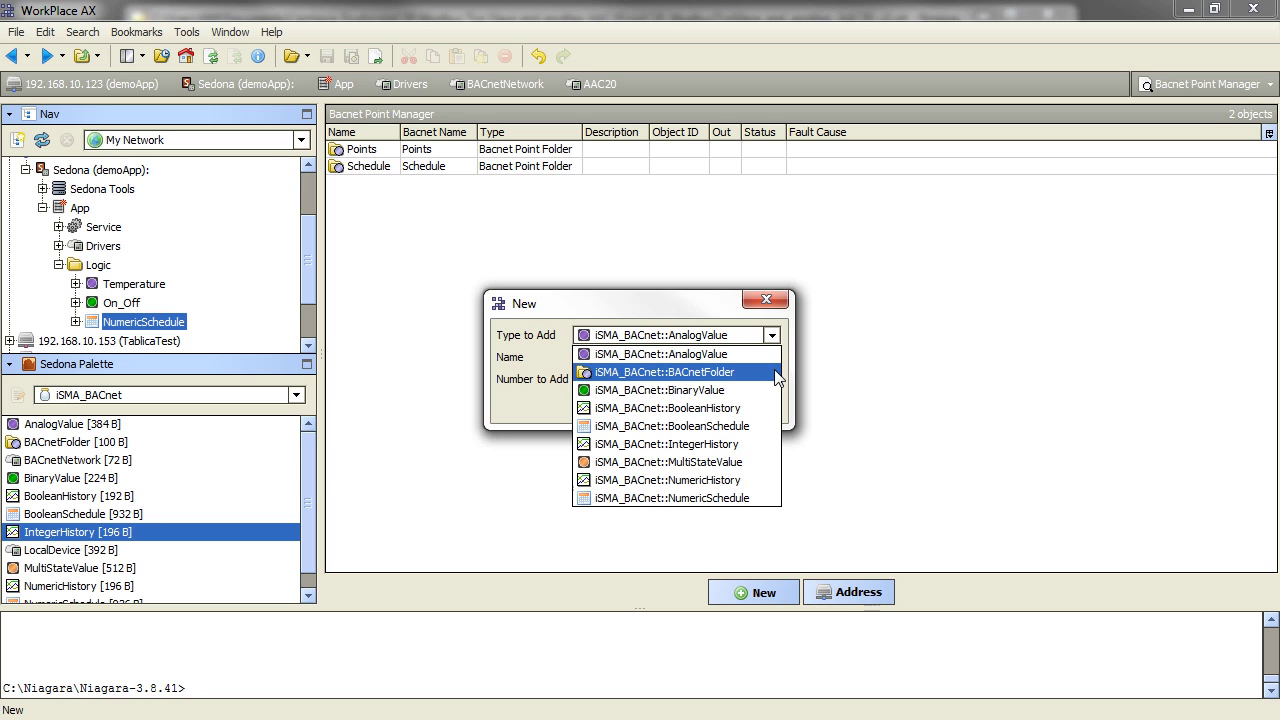
left_click(776, 373)
double_click(636, 357)
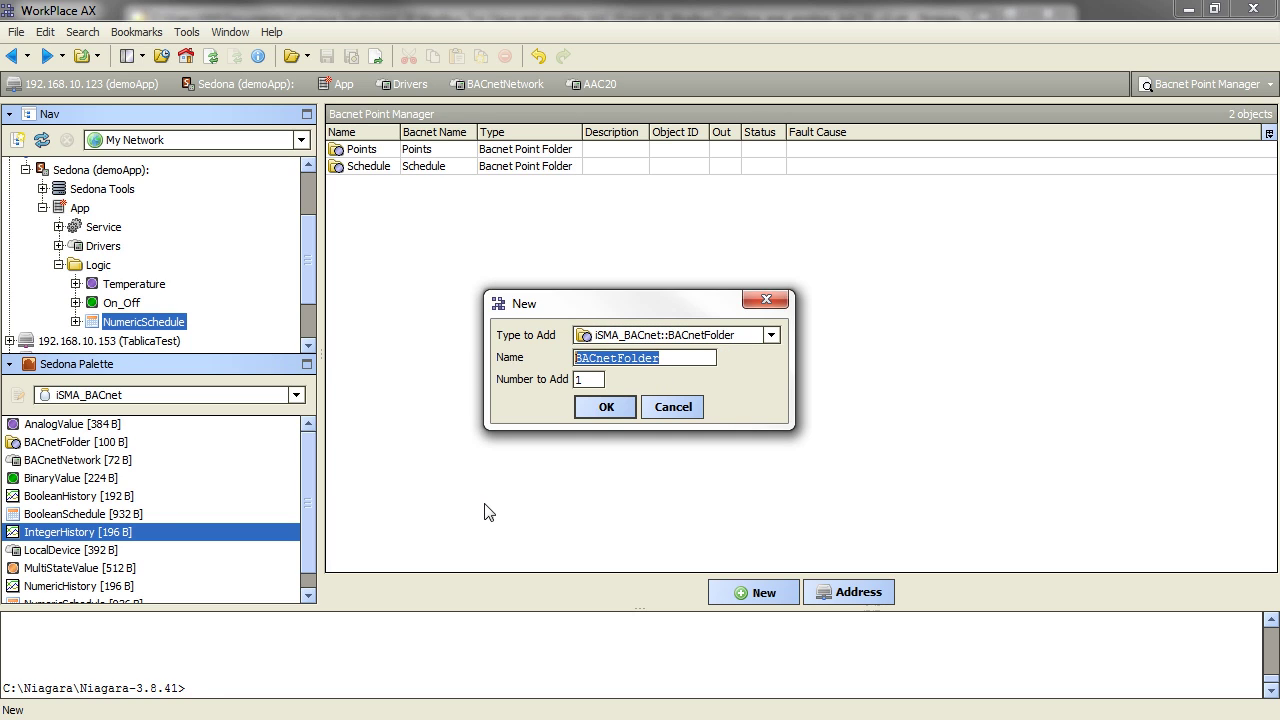
type("Bis")
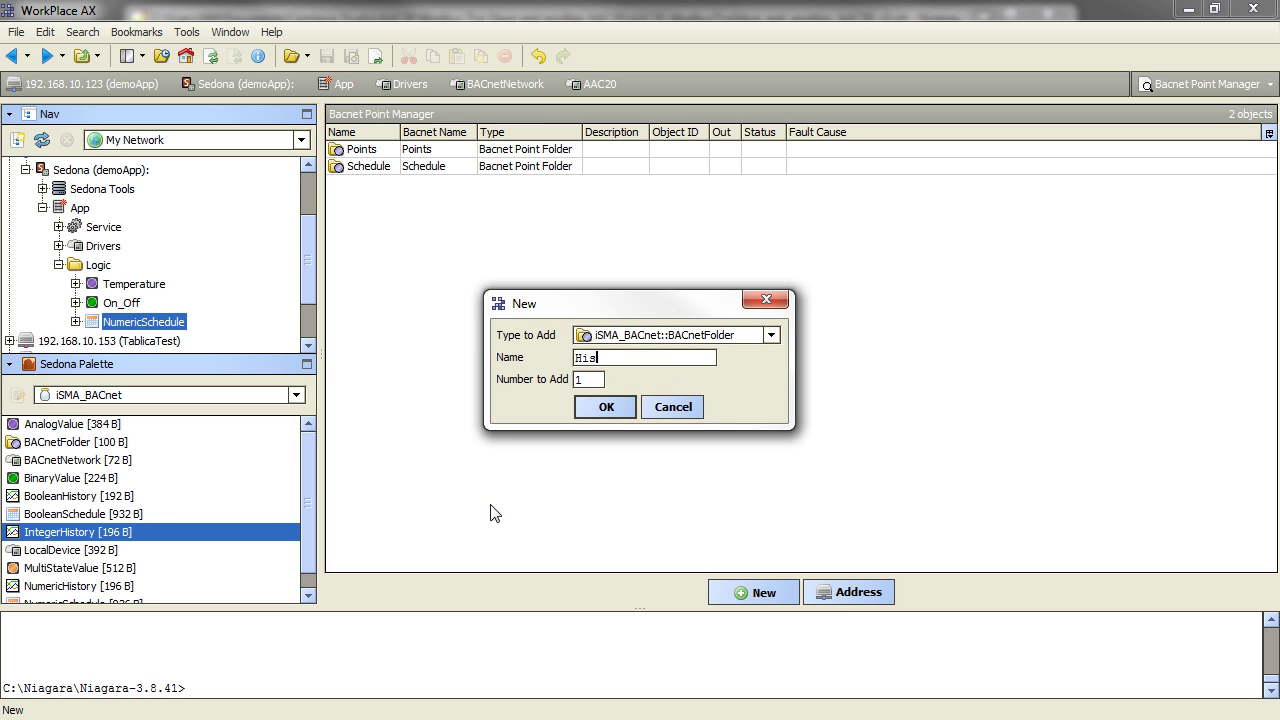
type("tory")
left_click(604, 410)
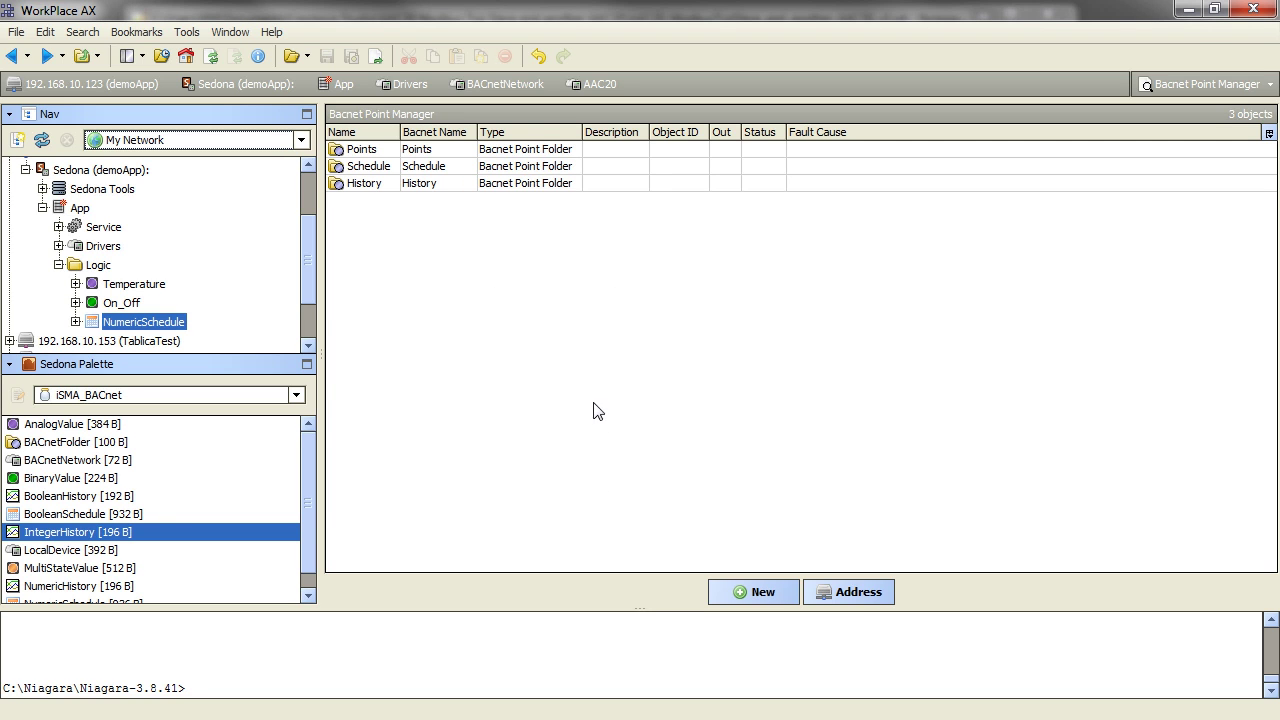
- Open the History folder and add one NumericHistory object named Temperature
double_click(523, 187)
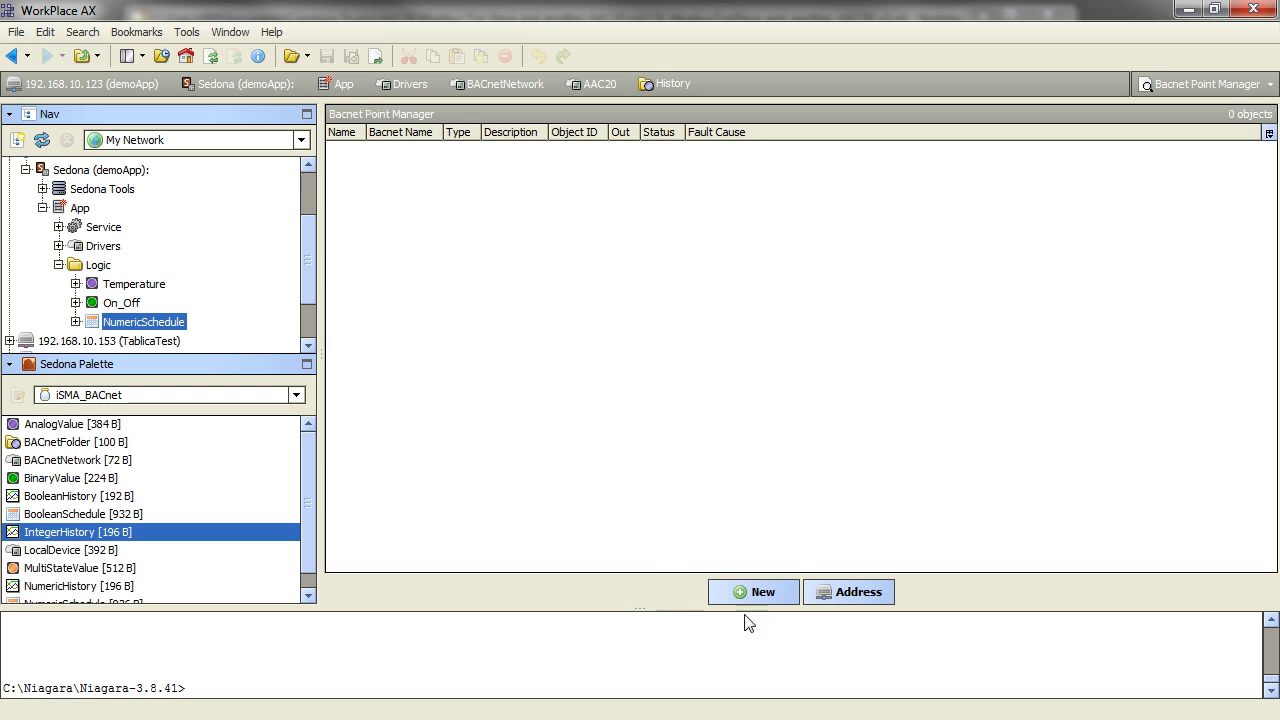
left_click(772, 603)
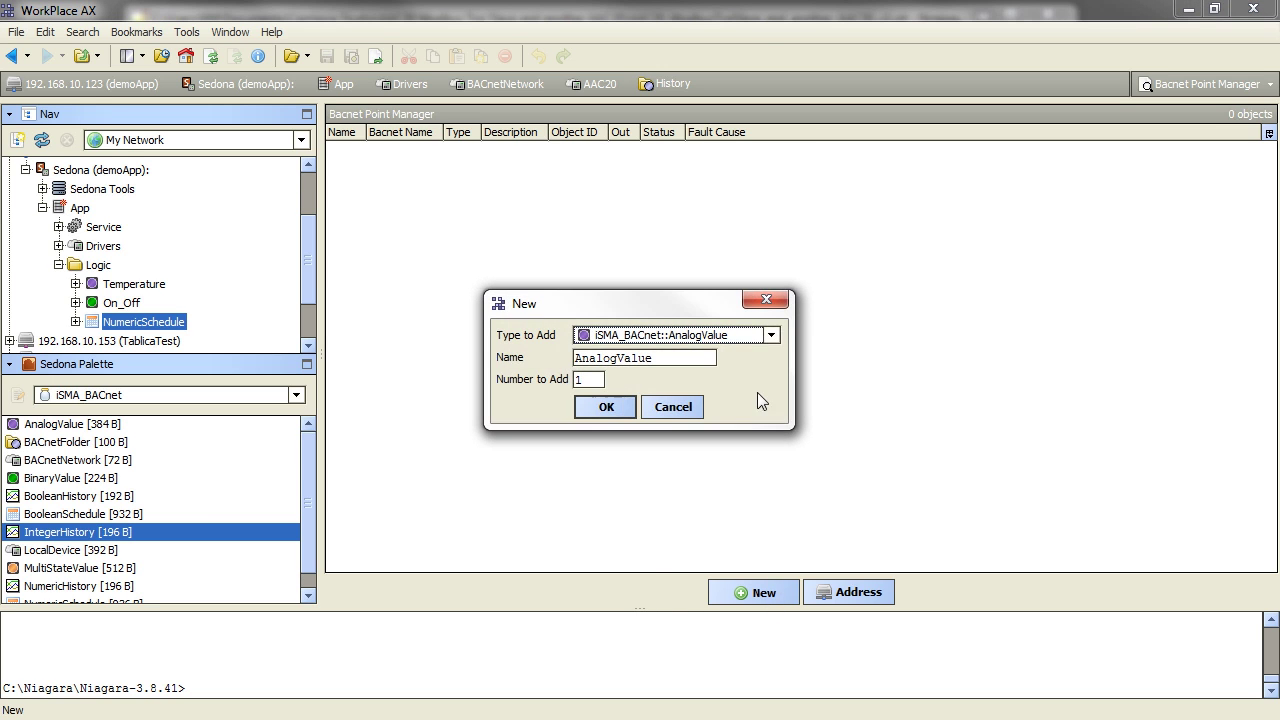
left_click(773, 336)
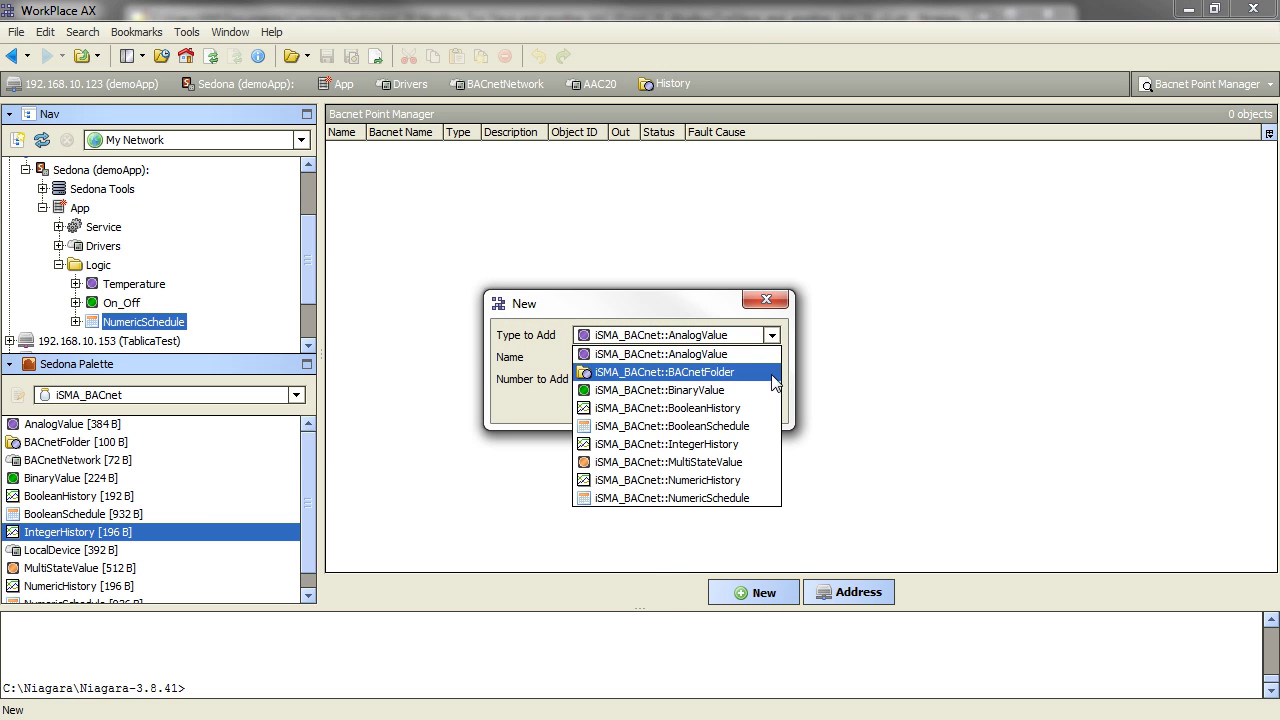
left_click(773, 482)
left_click_drag(688, 359, 566, 360)
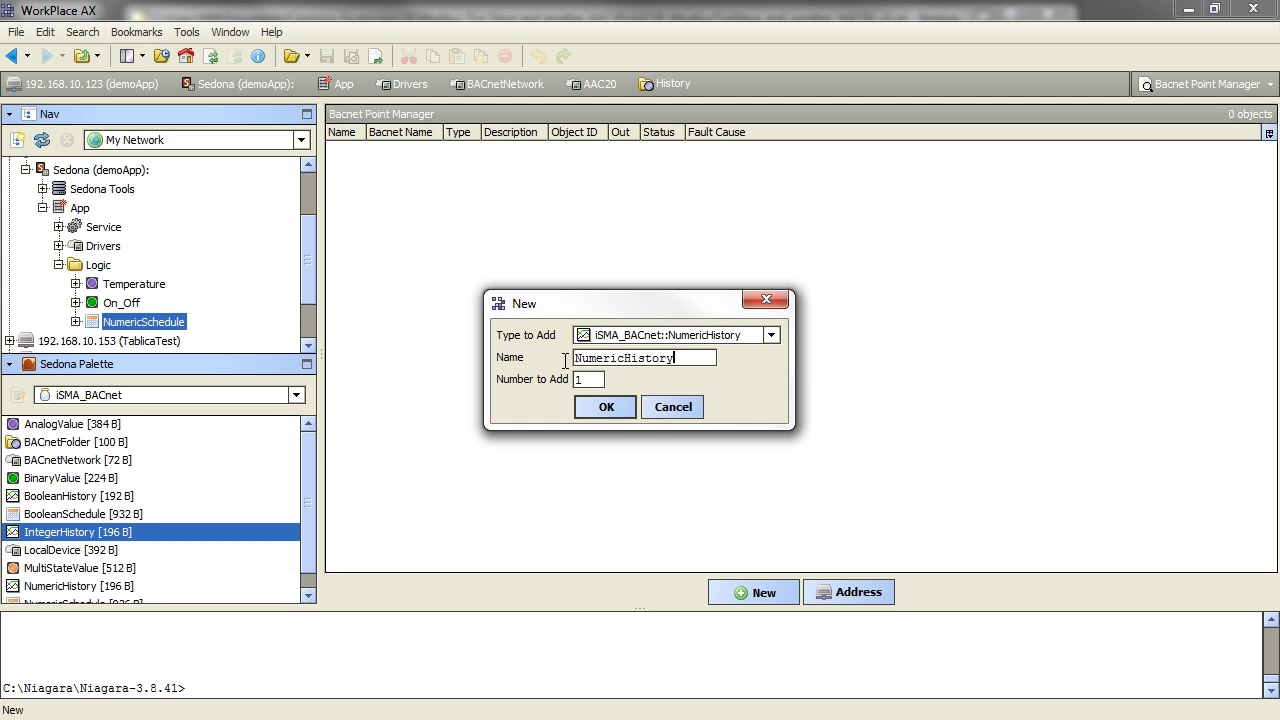
type("Temperature")
left_click(586, 412)
- Add one BooleanHistory object named On_Off to the History folder
left_click(745, 590)
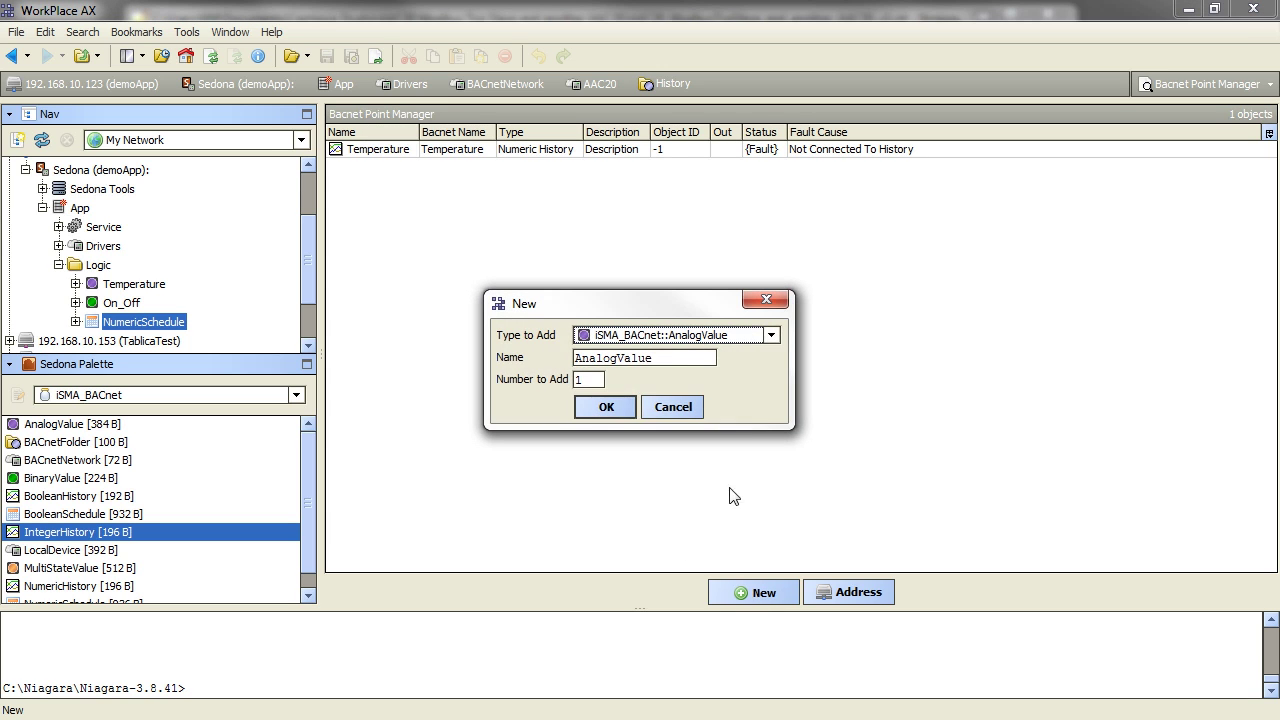
left_click(770, 336)
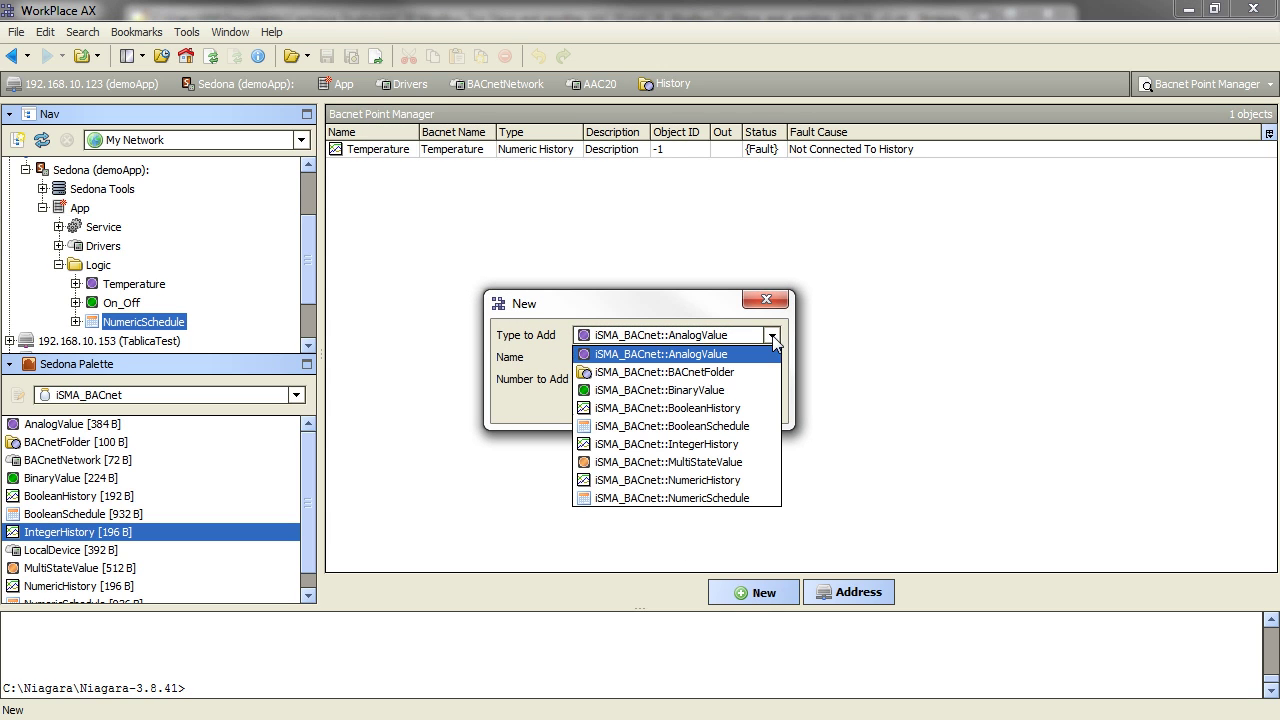
left_click(767, 407)
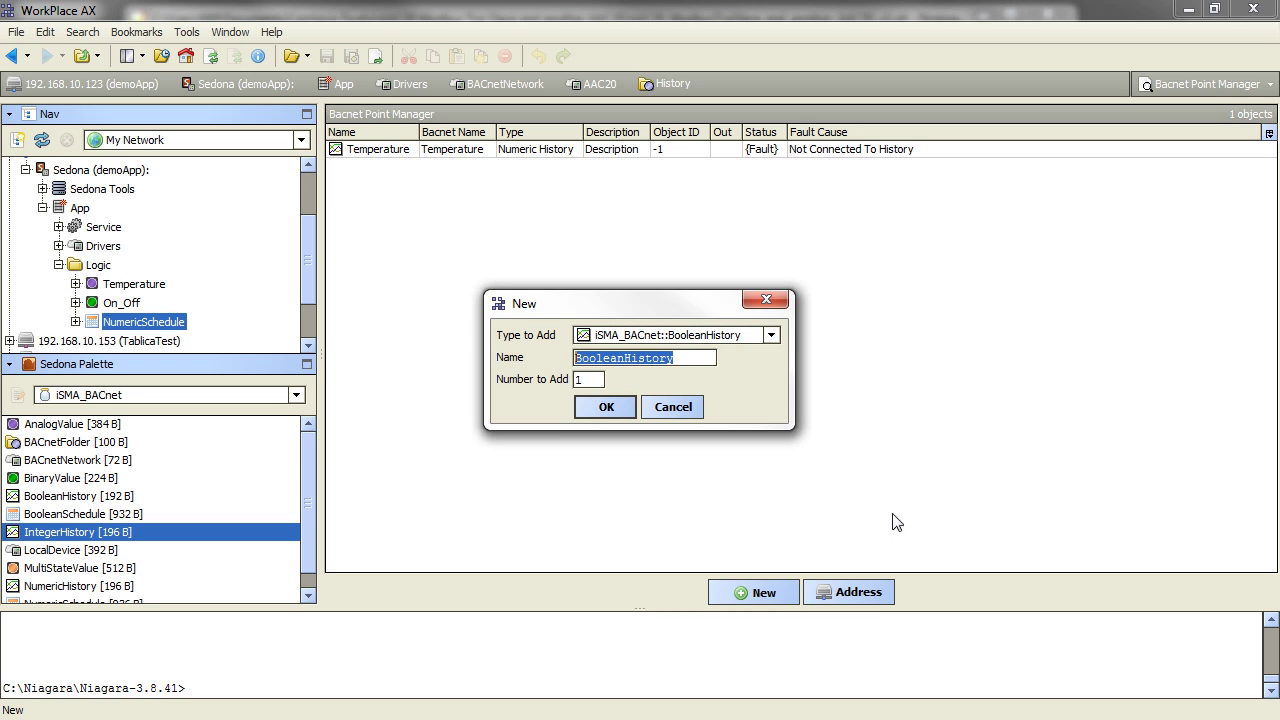
type("On")
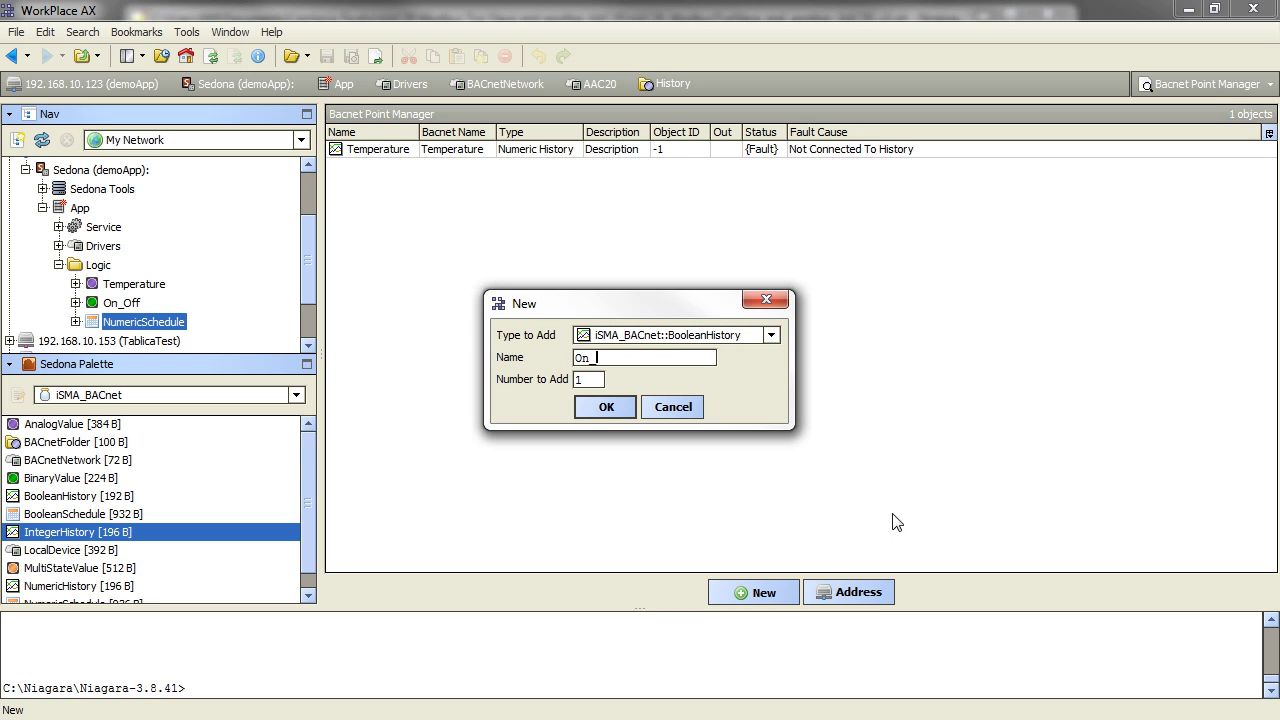
type("_Off")
left_click(607, 404)
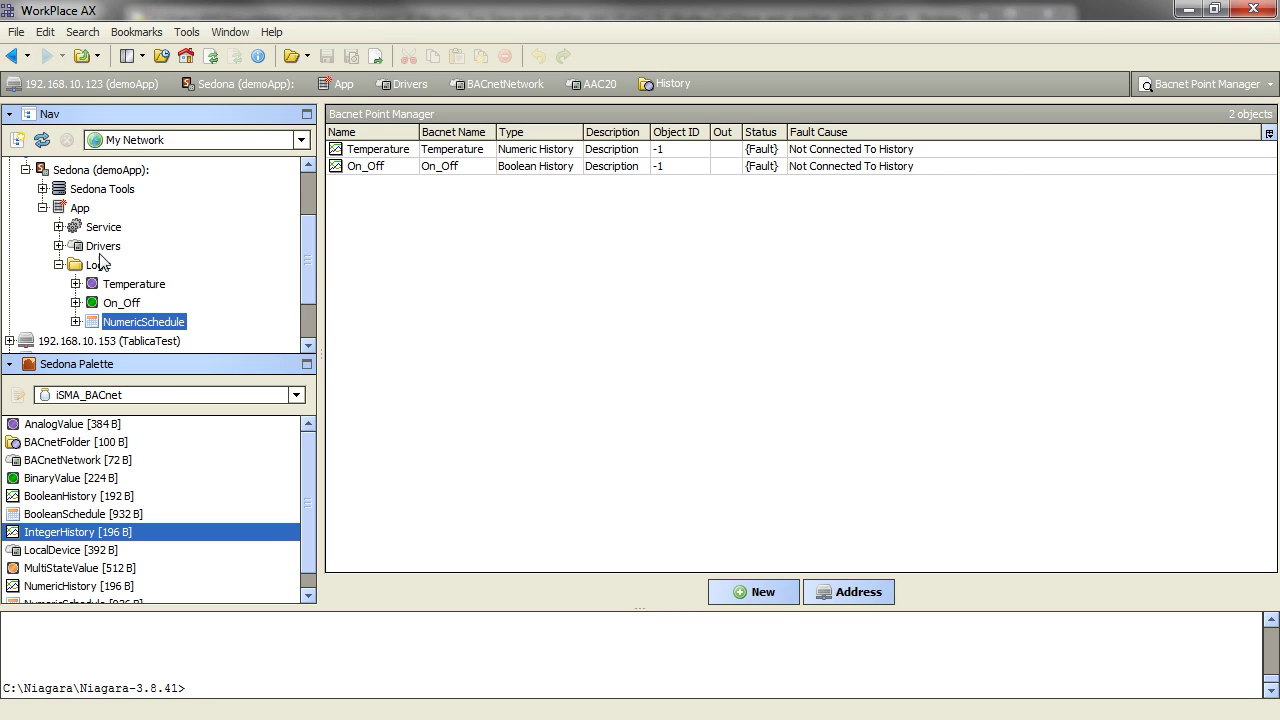
- Link the Input slot of the Temperature history in the history service's db1 to Input of the BACnet Temperature history
left_click(59, 228)
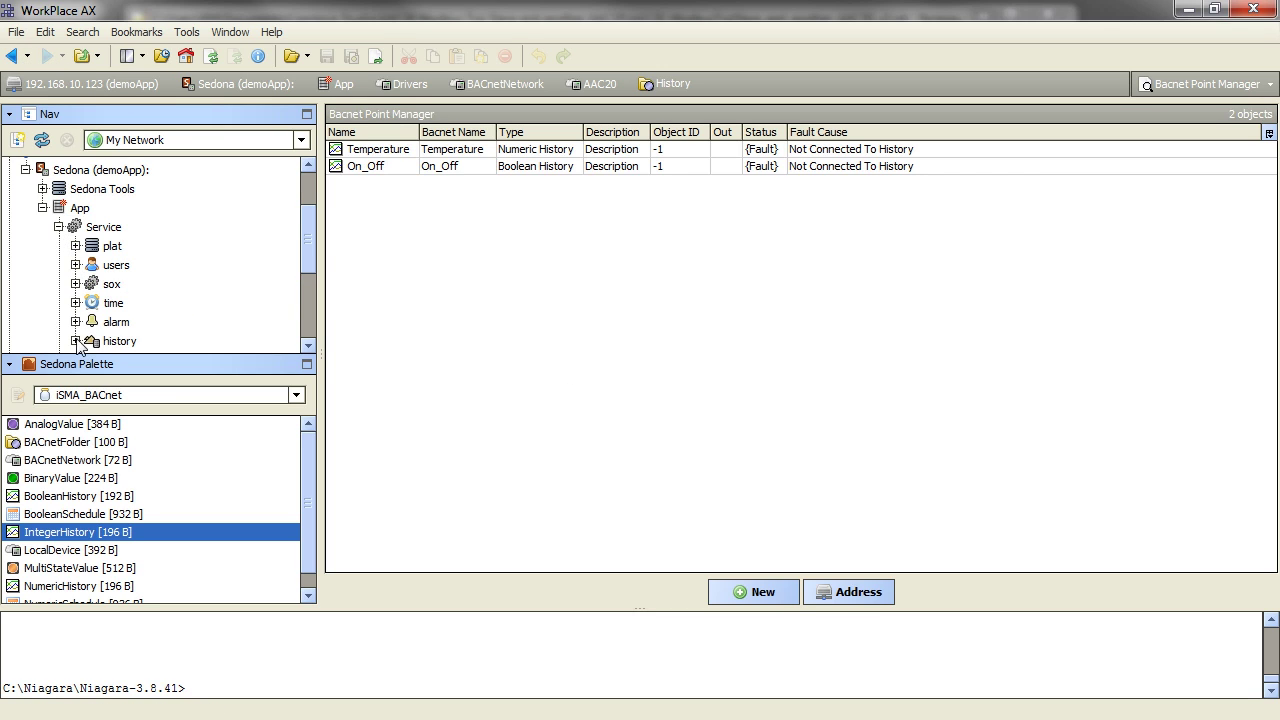
left_click(76, 341)
left_click(91, 342)
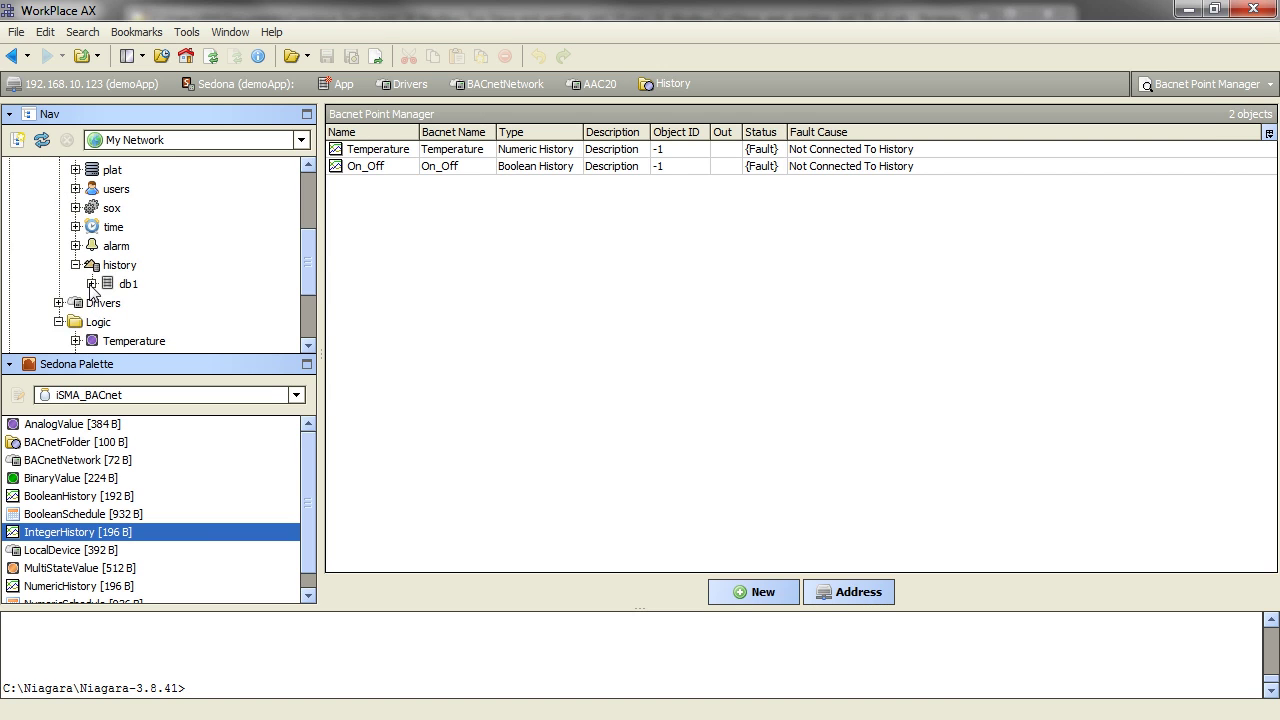
right_click(160, 304)
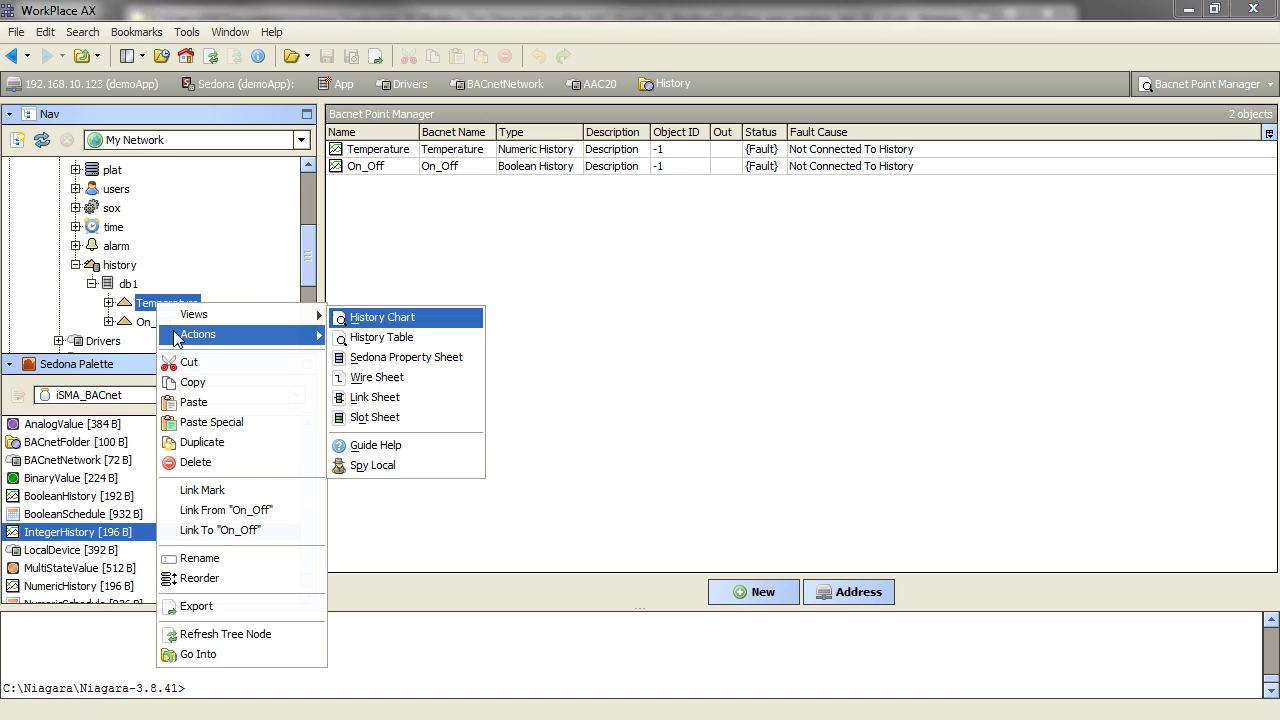
left_click(205, 490)
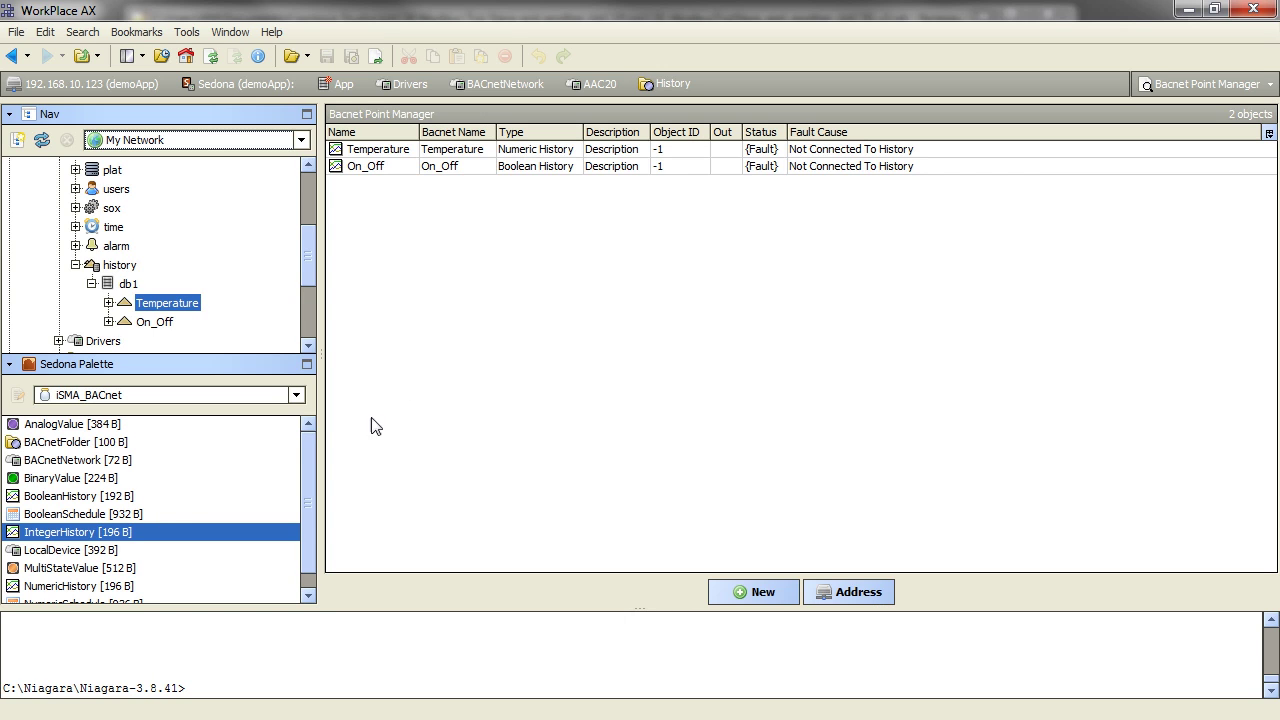
right_click(420, 149)
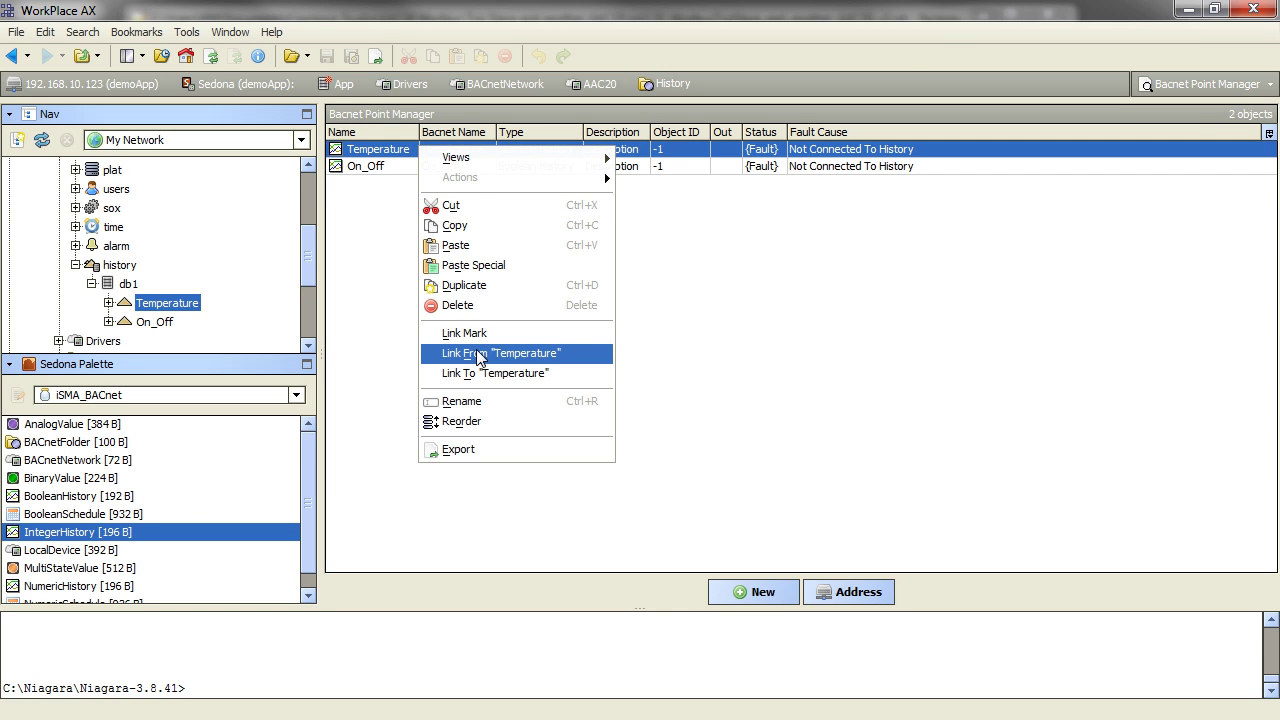
left_click(478, 355)
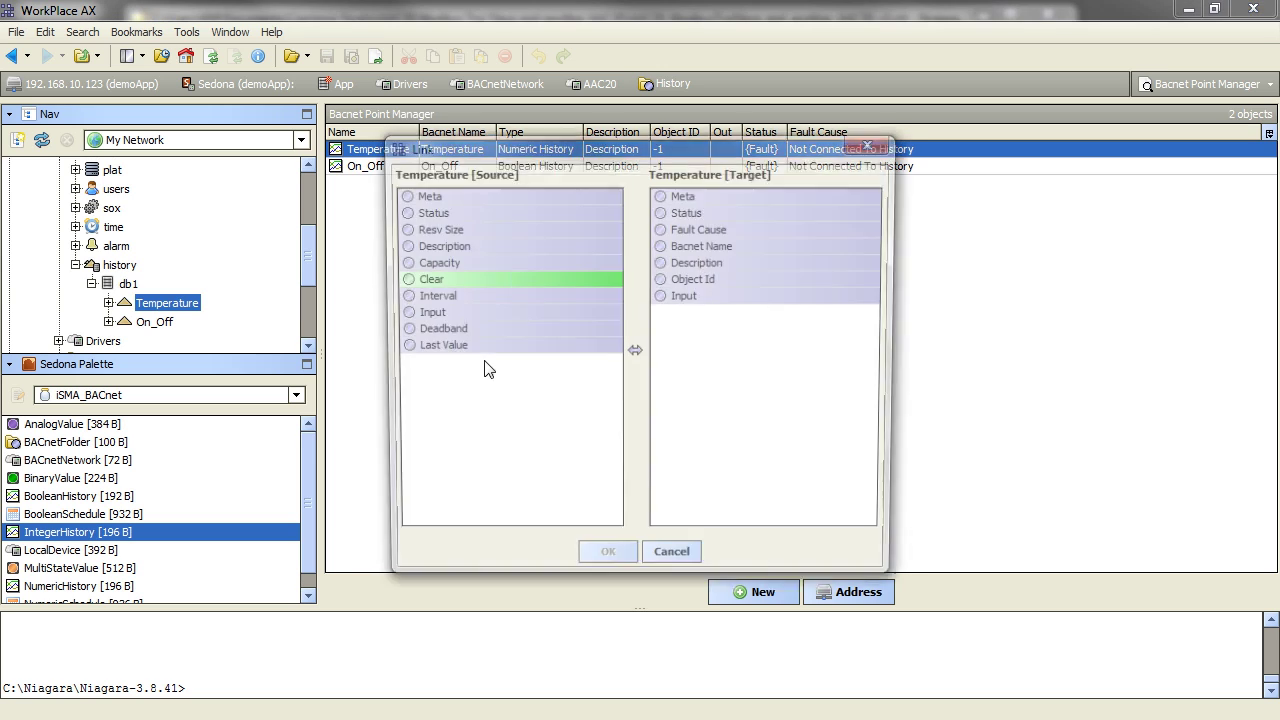
left_click(427, 313)
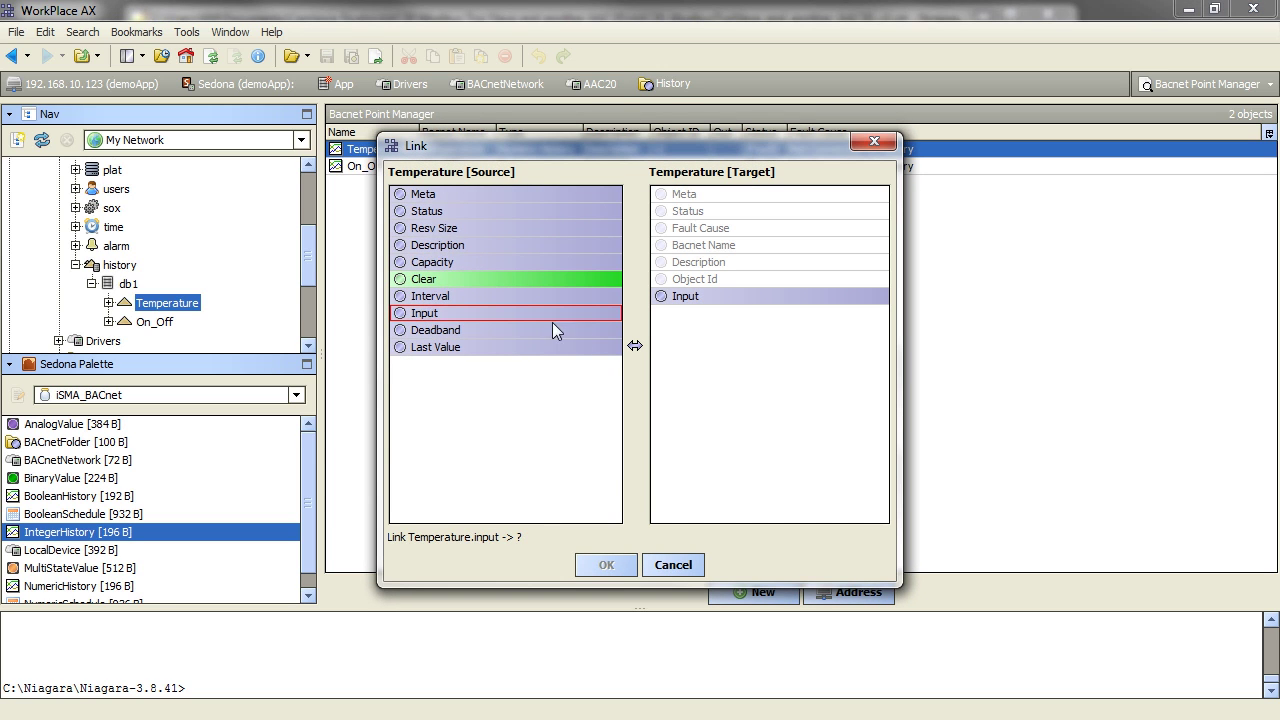
left_click(723, 296)
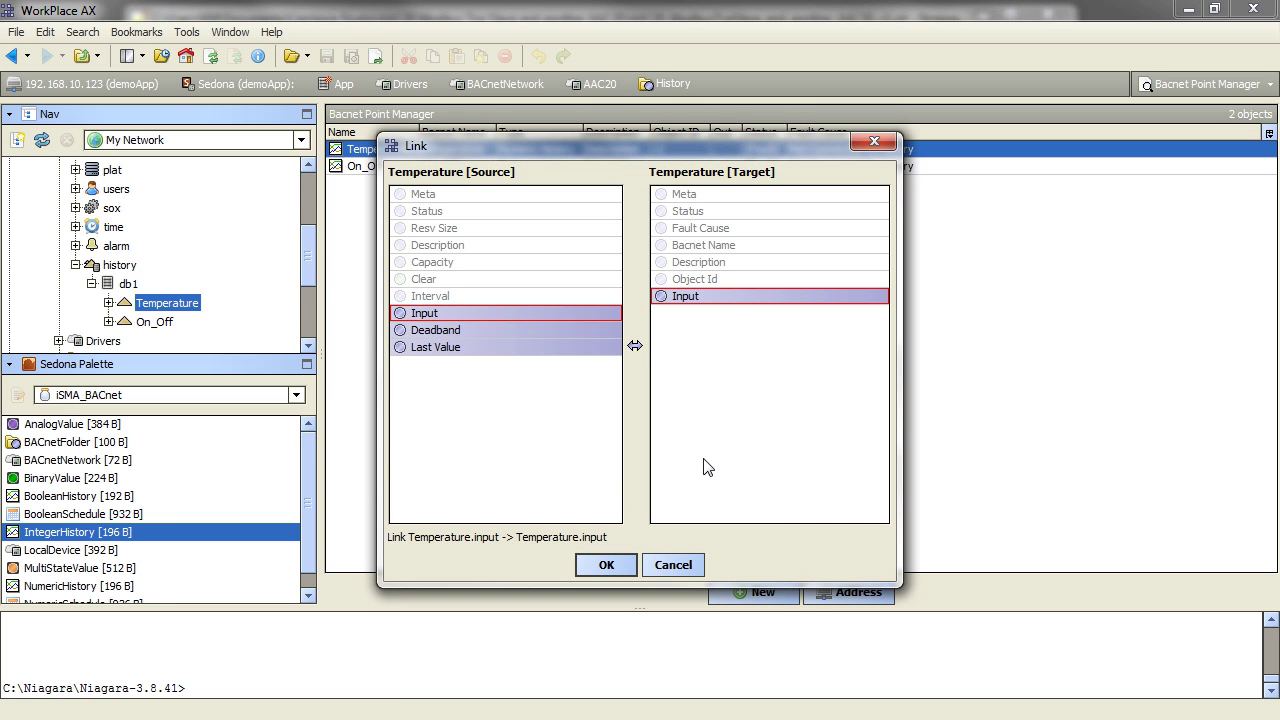
left_click(621, 567)
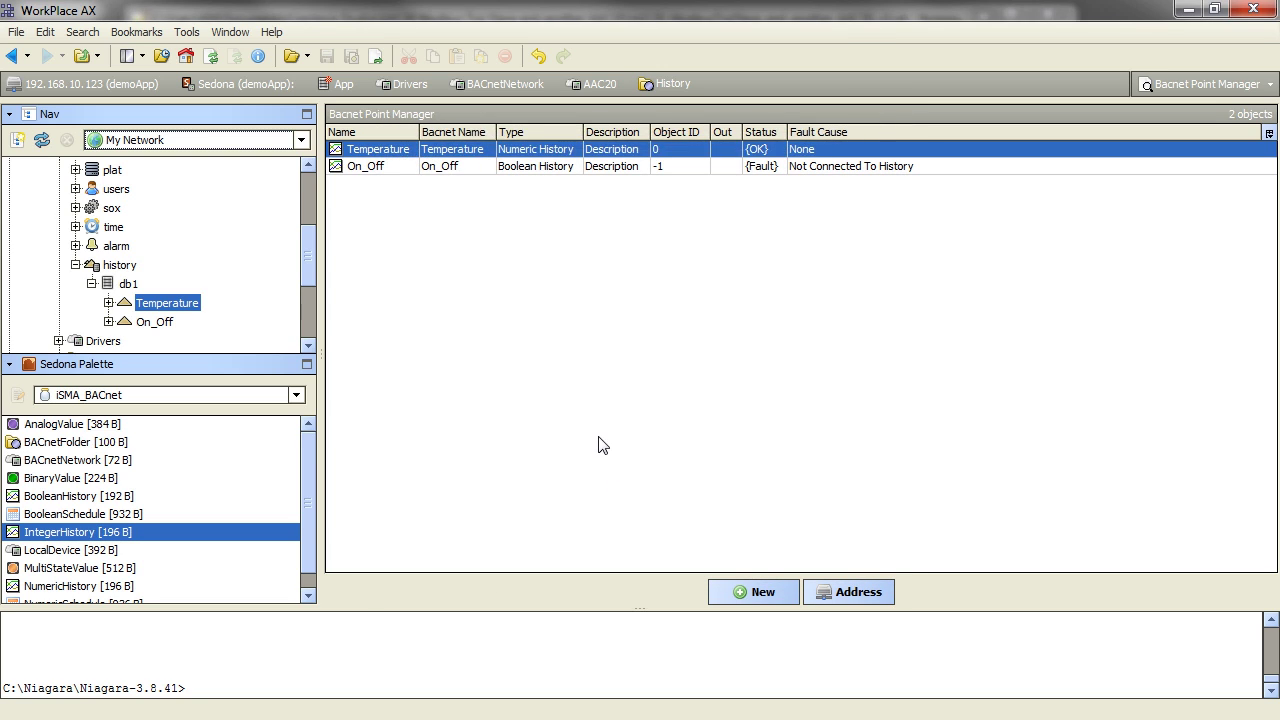
- Link the Input slot of db1's On_Off history to Input of the BACnet On_Off history
right_click(155, 323)
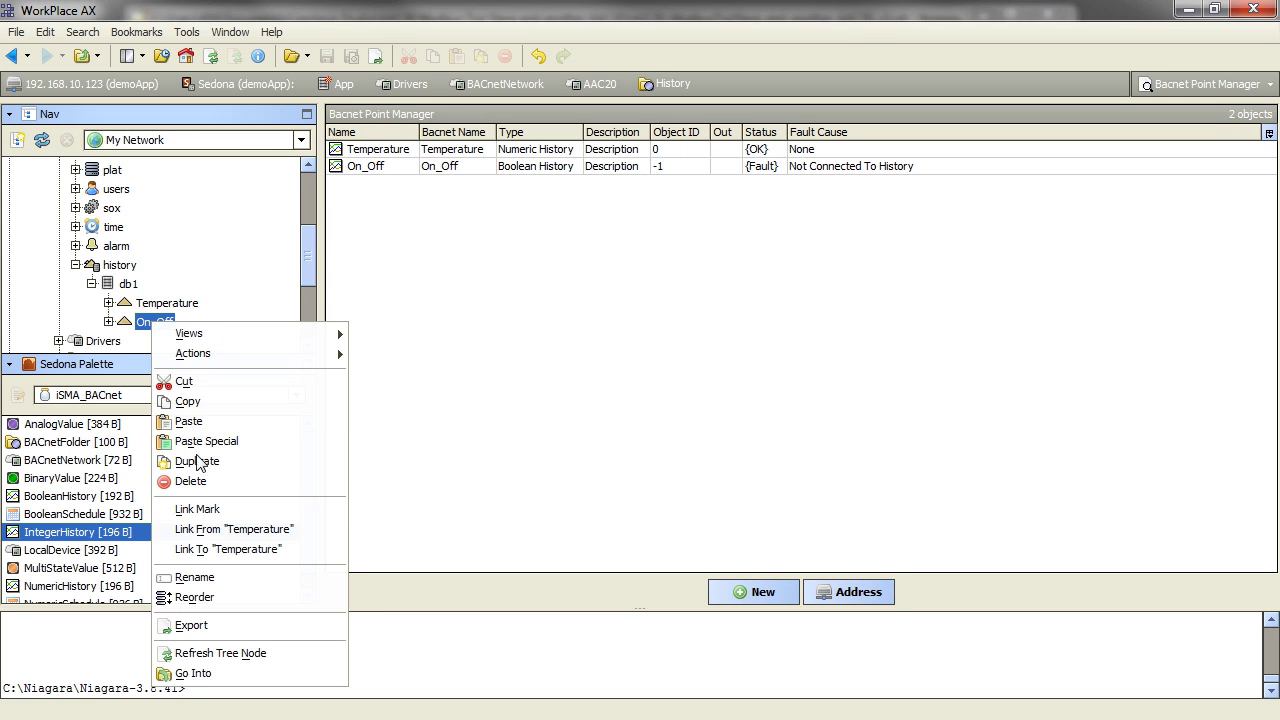
left_click(219, 510)
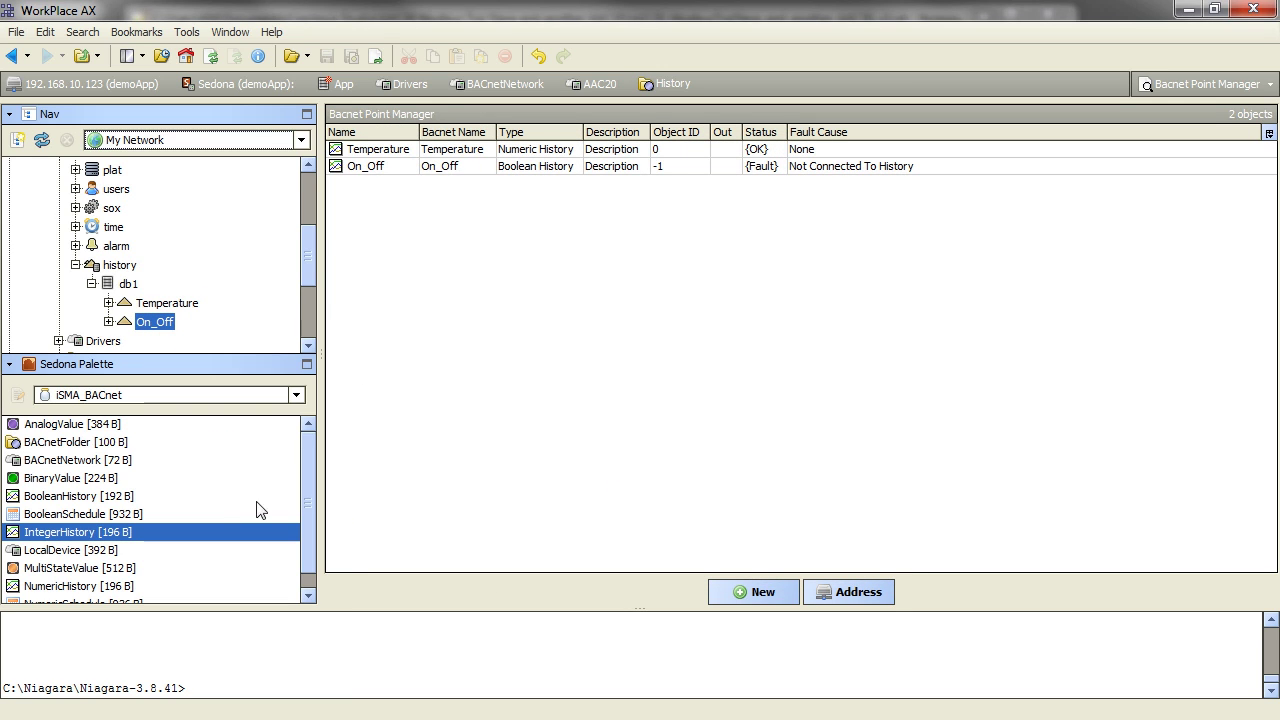
right_click(447, 167)
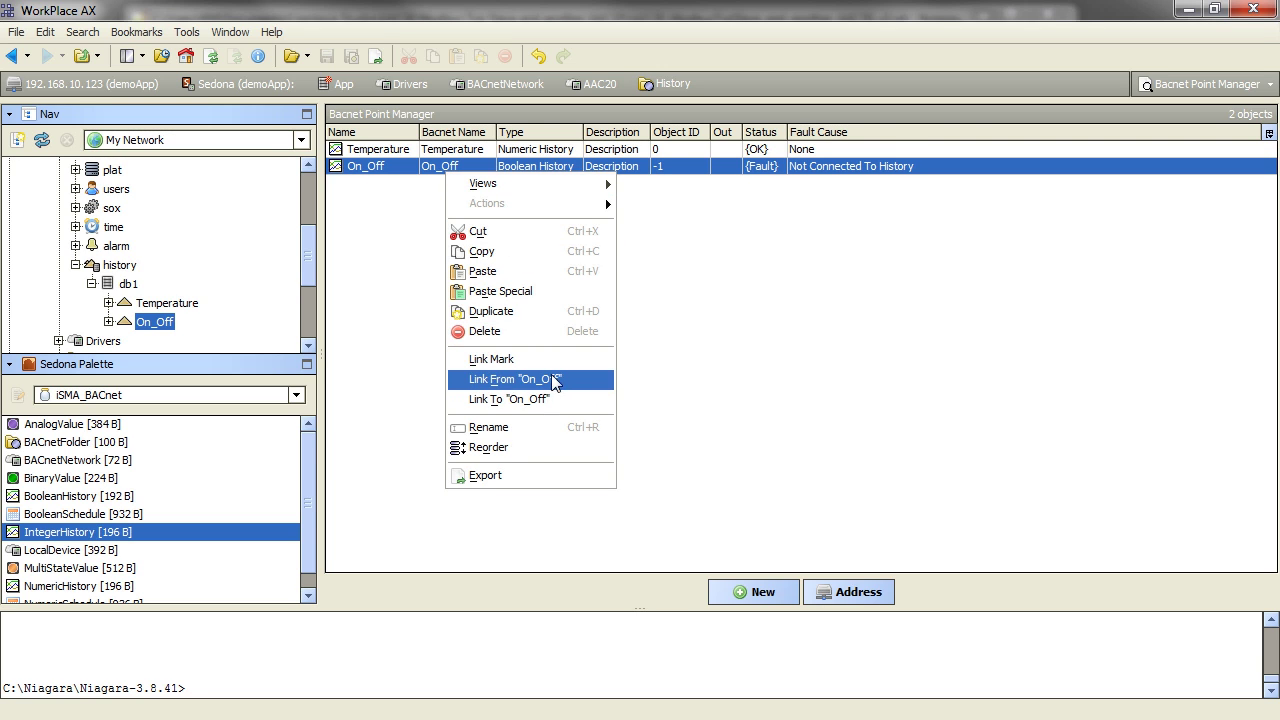
left_click(554, 385)
left_click(437, 296)
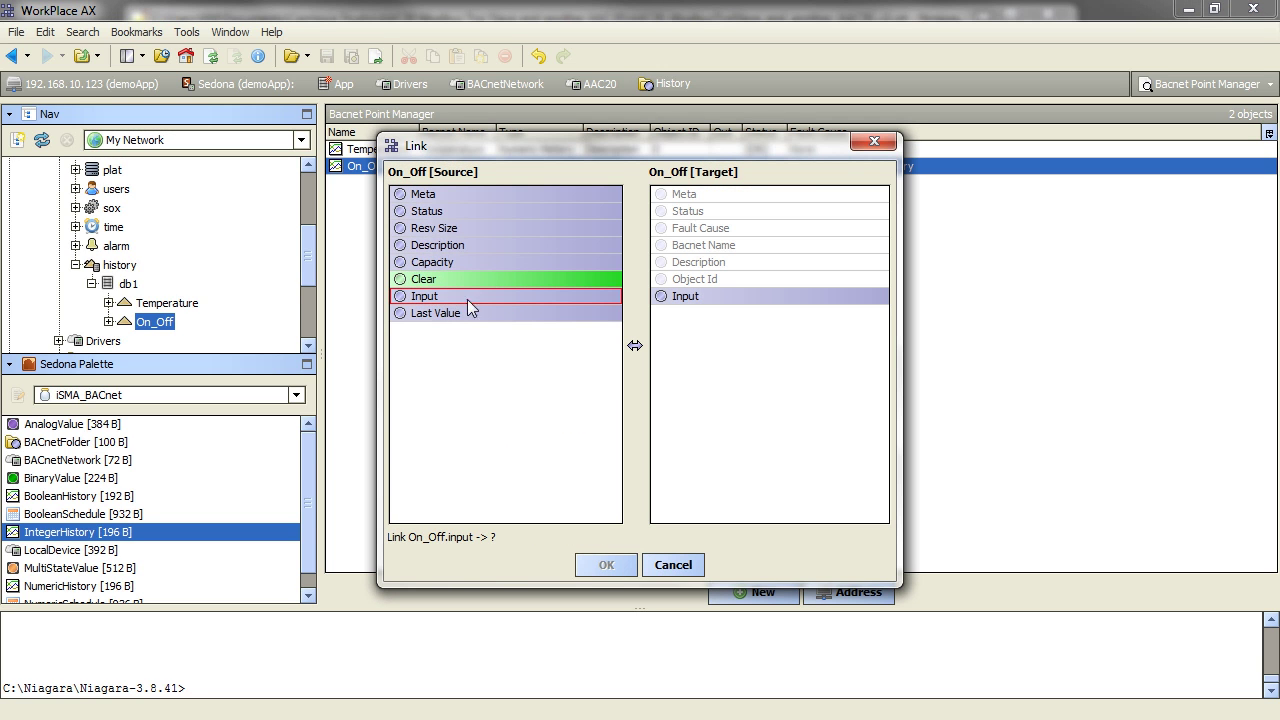
left_click(772, 297)
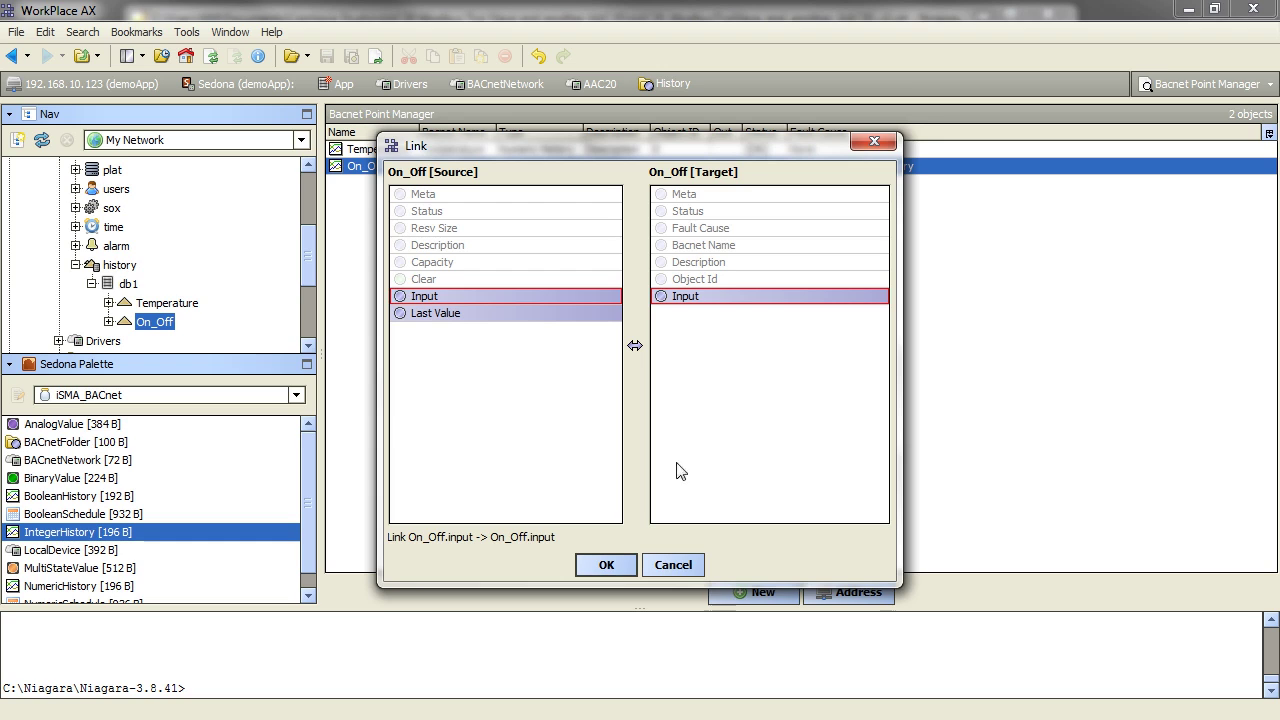
left_click(606, 565)
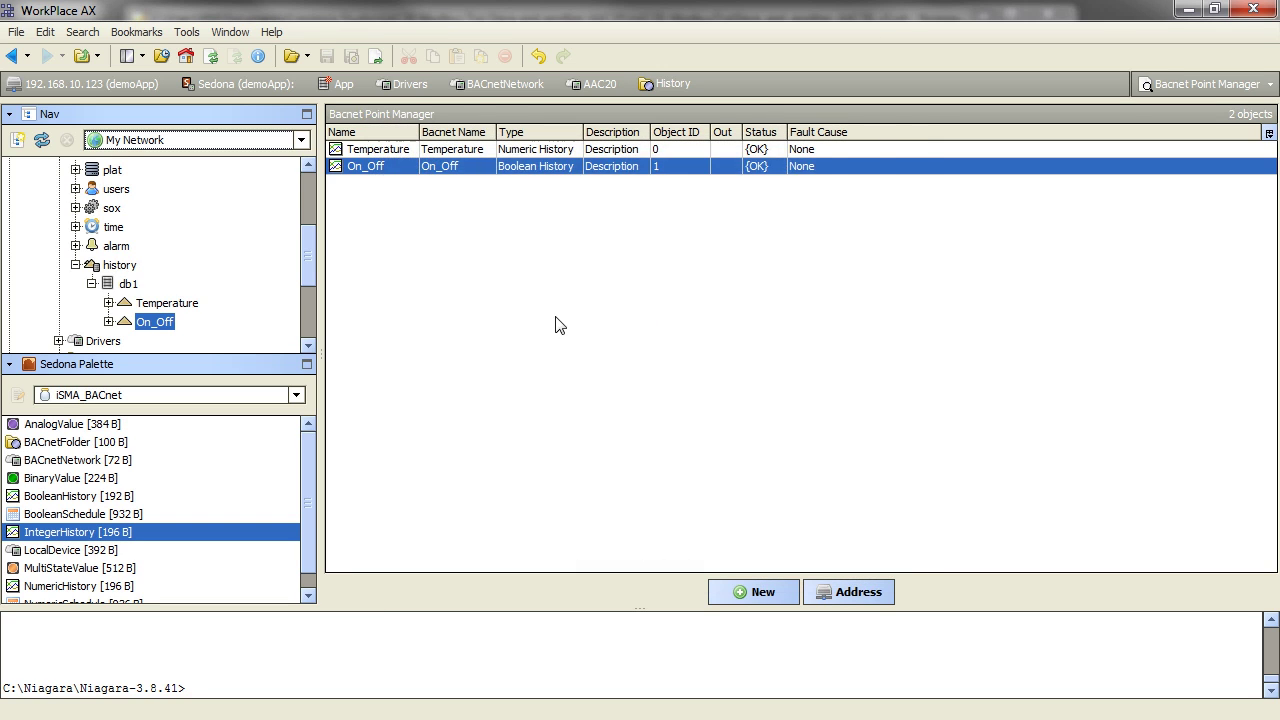
- Leave the History folder and open the Config of the TablicaTest station on host 192.168.10.153
left_click(11, 56)
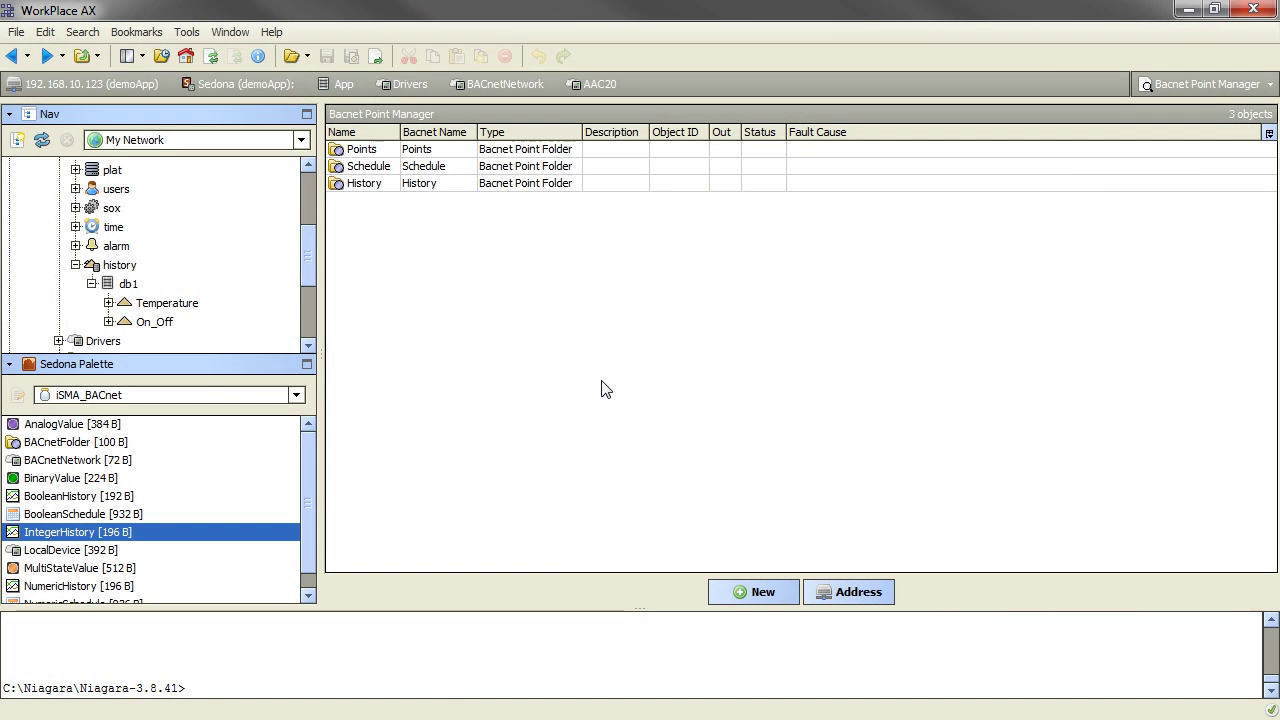
scroll(257, 326, "down", 3)
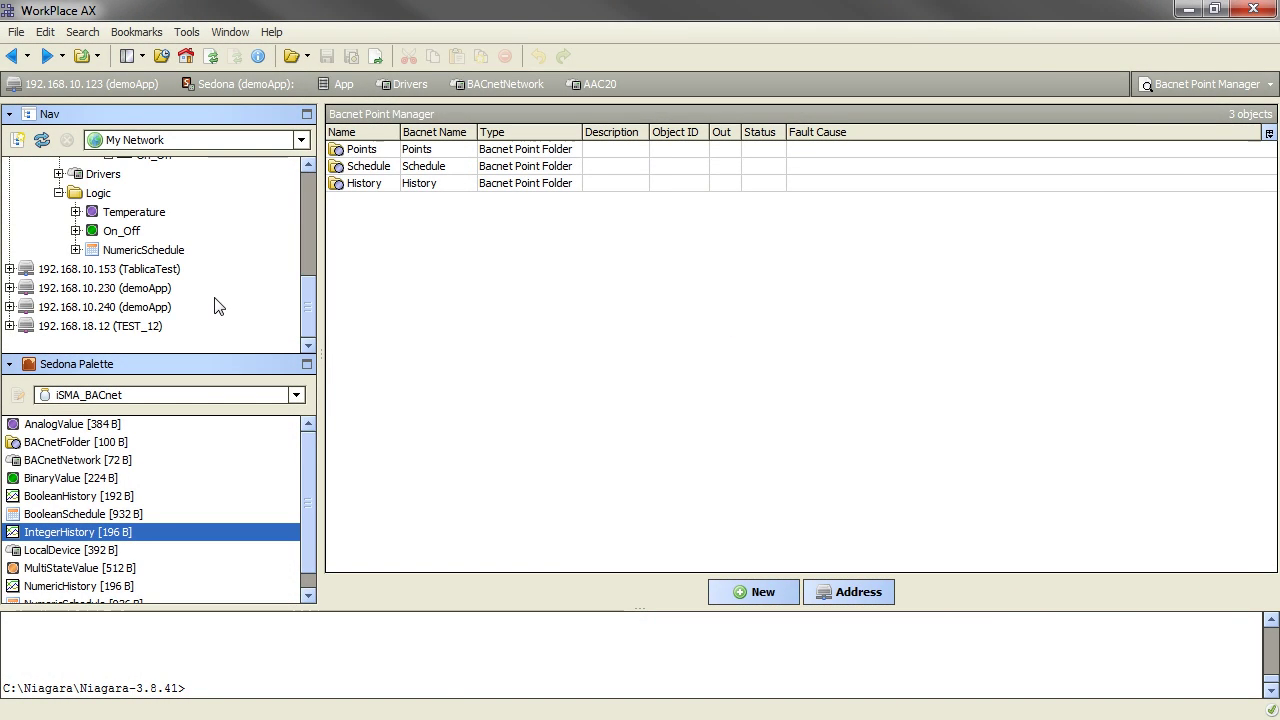
double_click(160, 274)
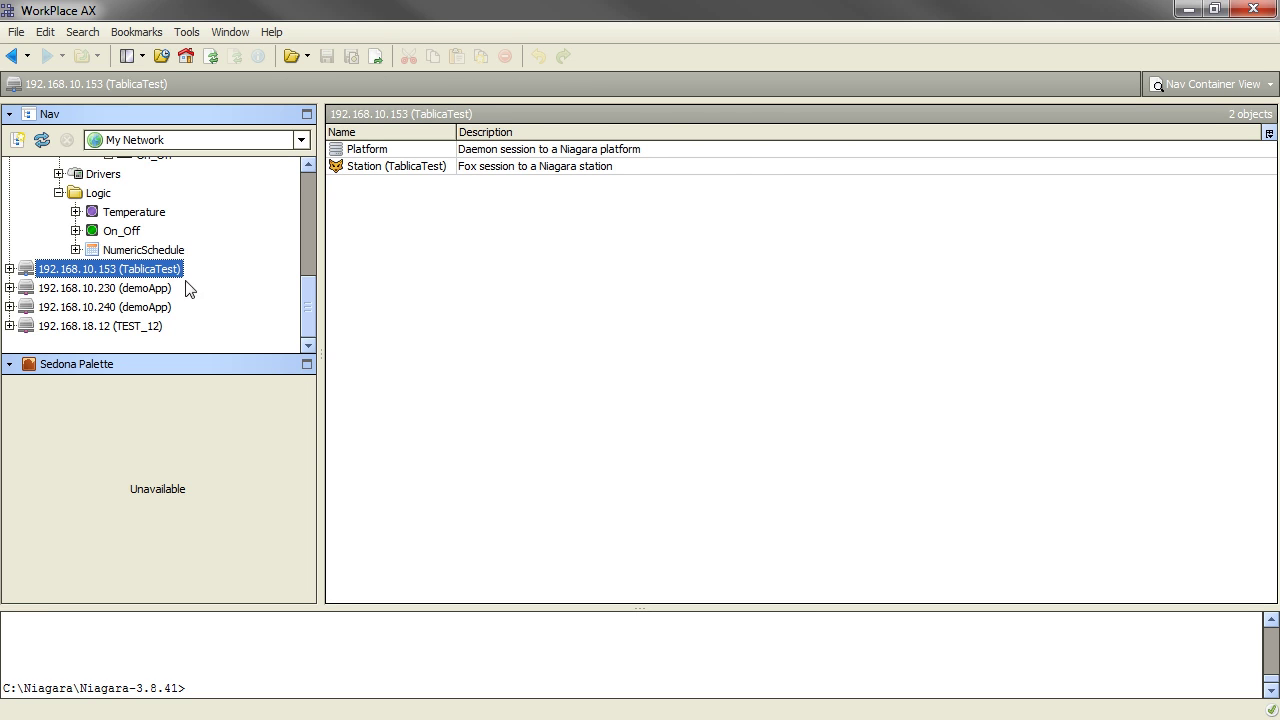
double_click(430, 168)
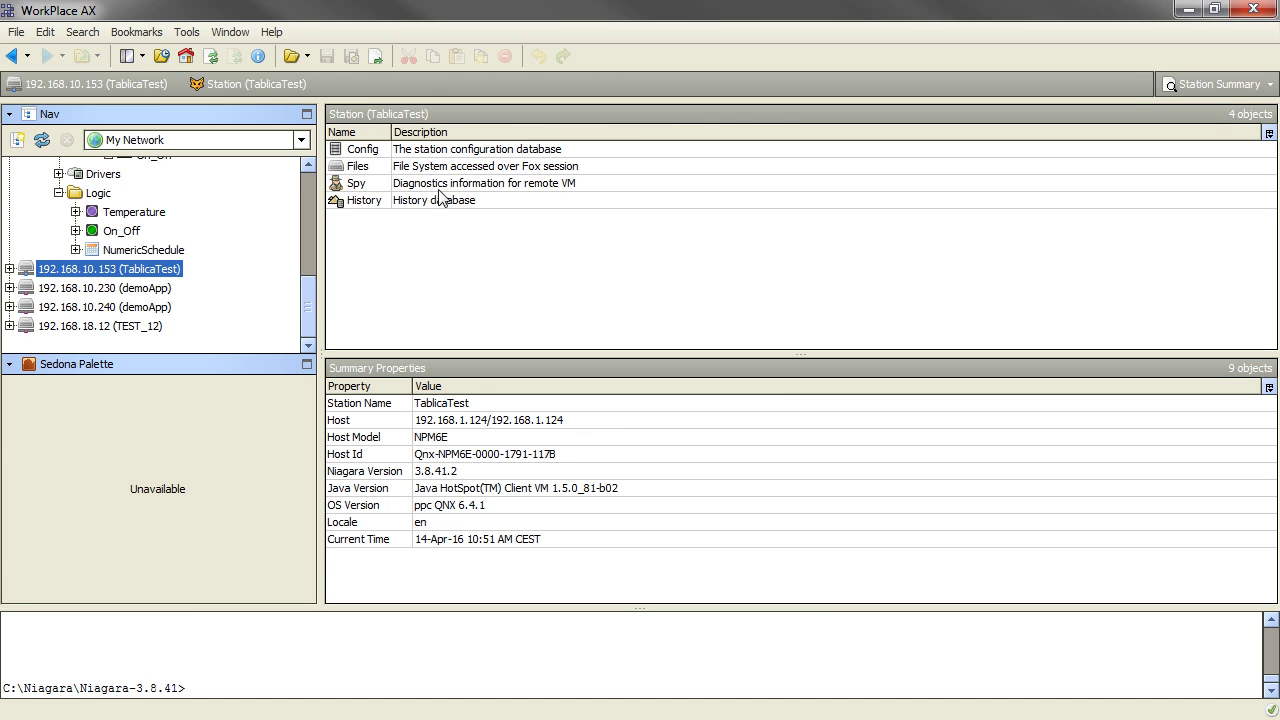
double_click(455, 158)
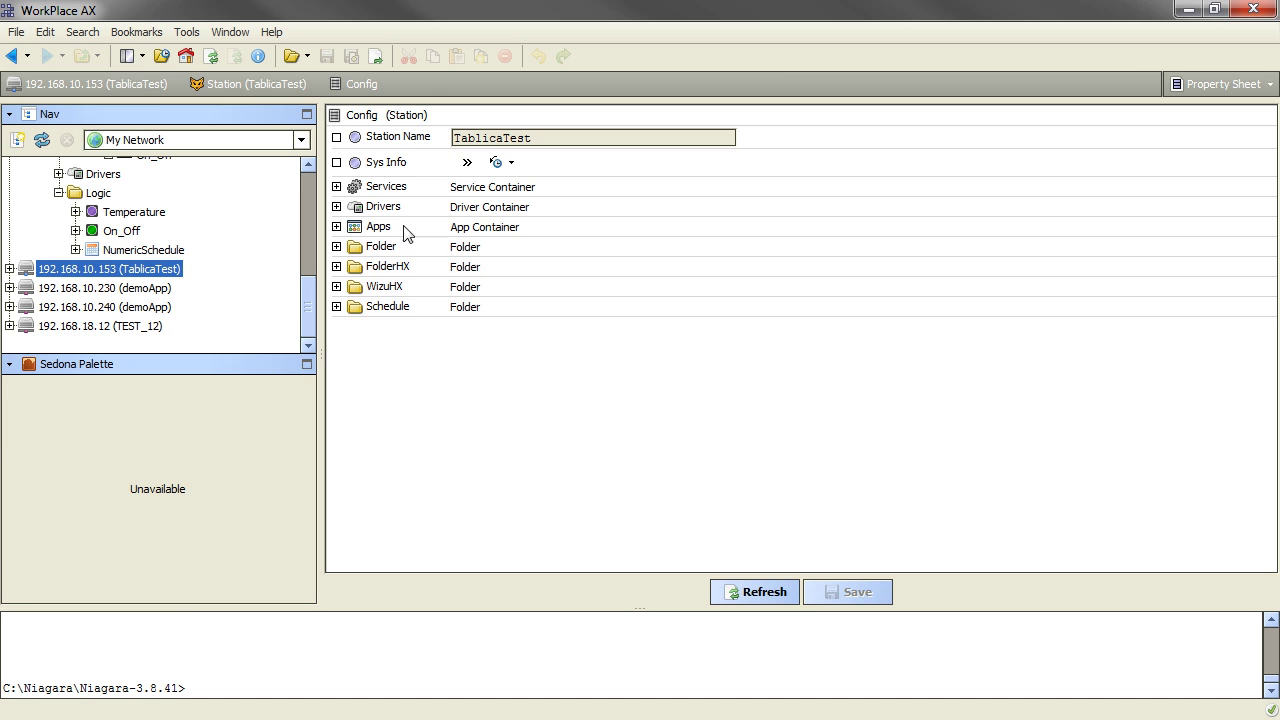
- Add one Bacnet Network named BacnetNetwork to the Drivers of the TablicaTest station
double_click(381, 208)
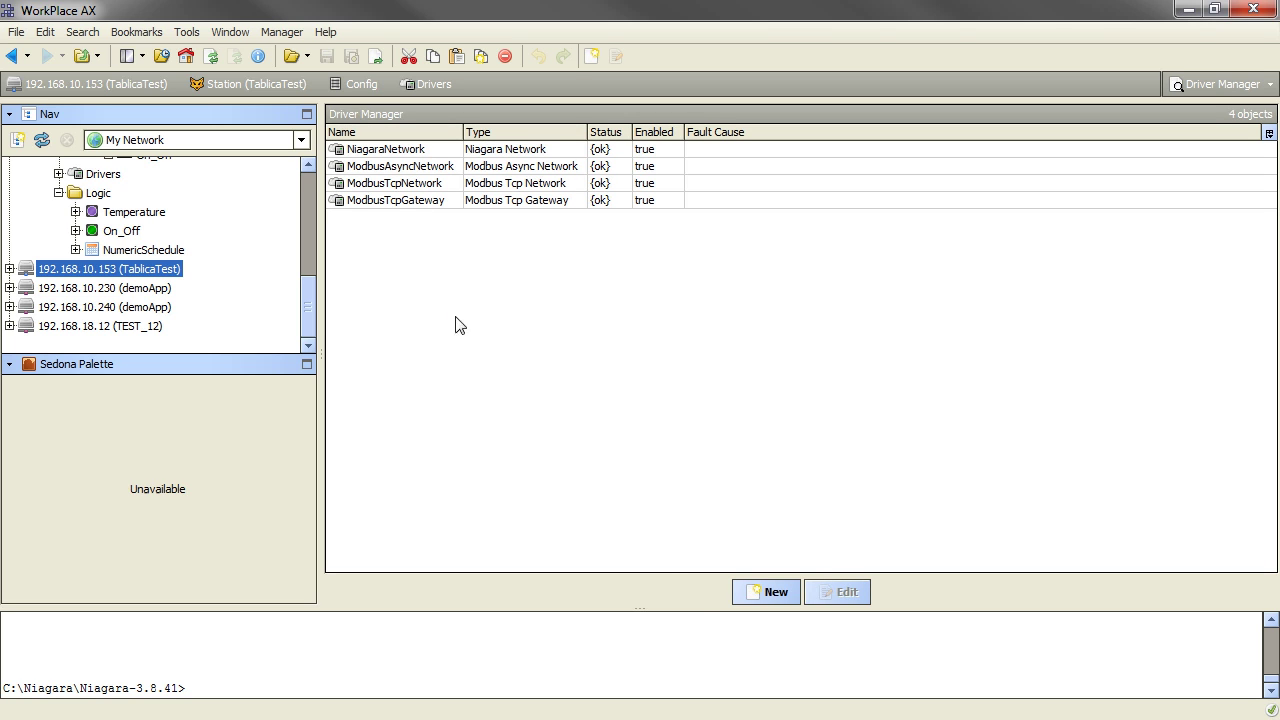
left_click(766, 596)
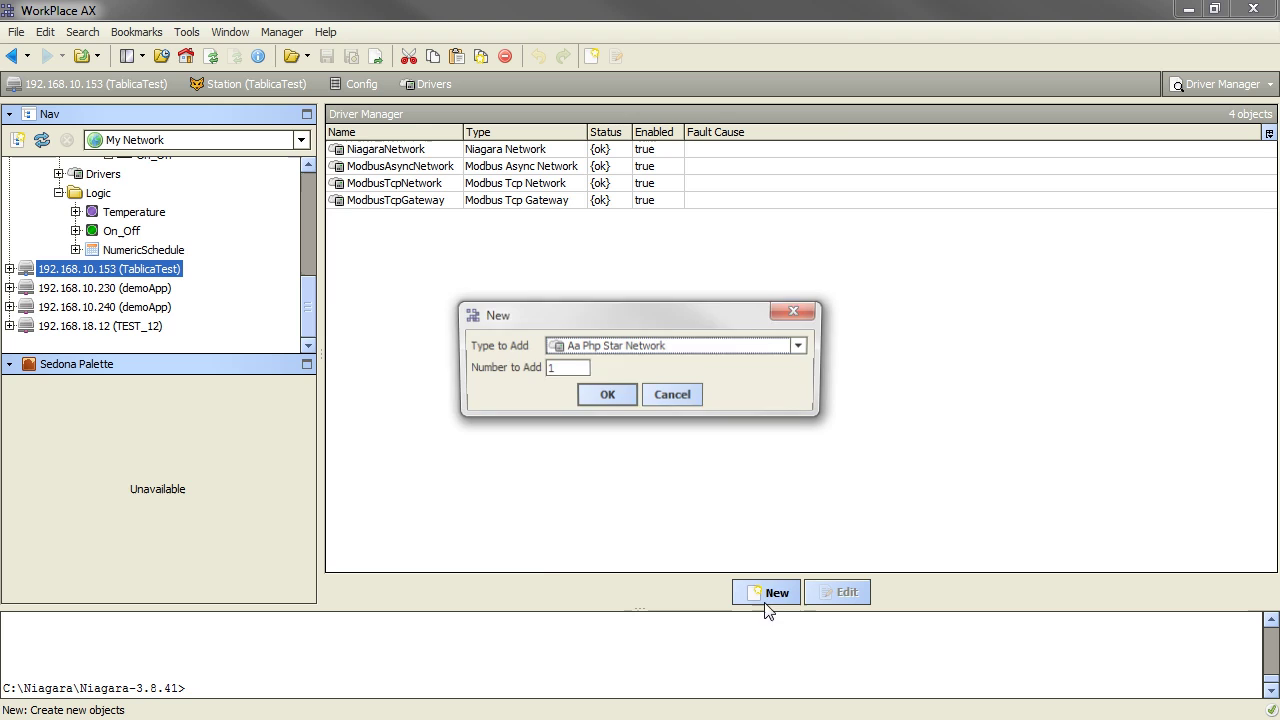
left_click(799, 349)
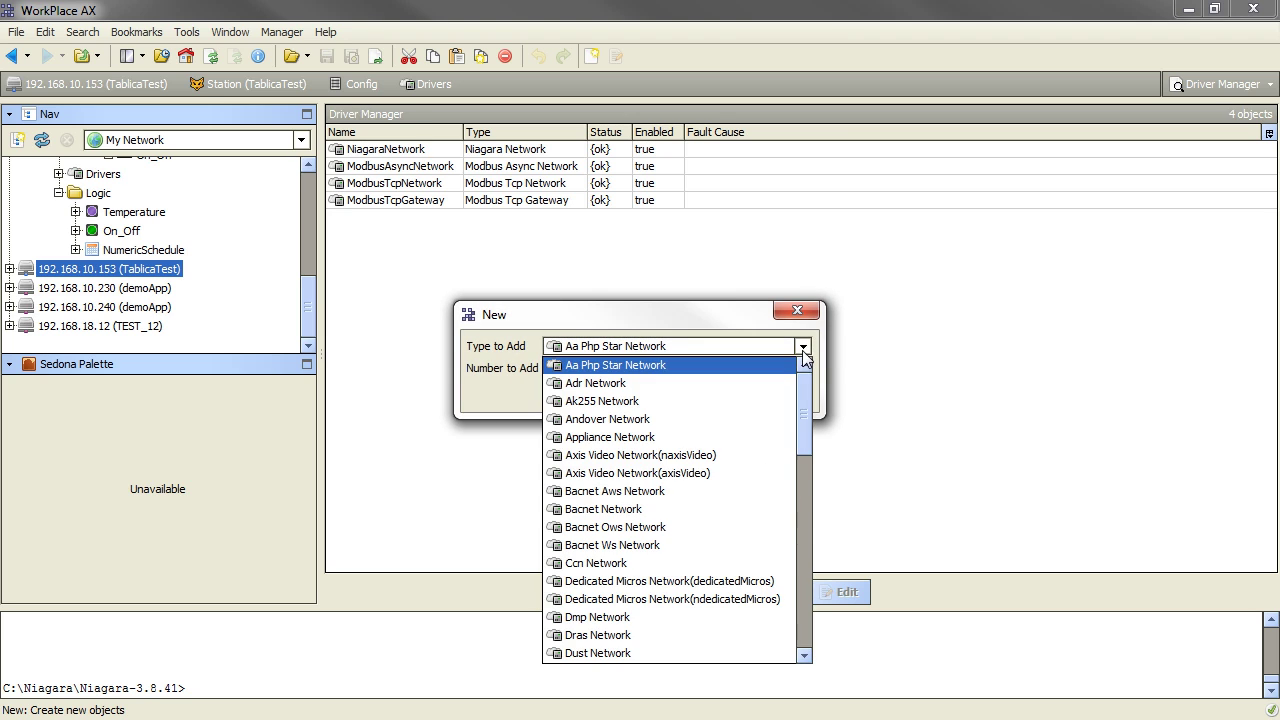
left_click(792, 509)
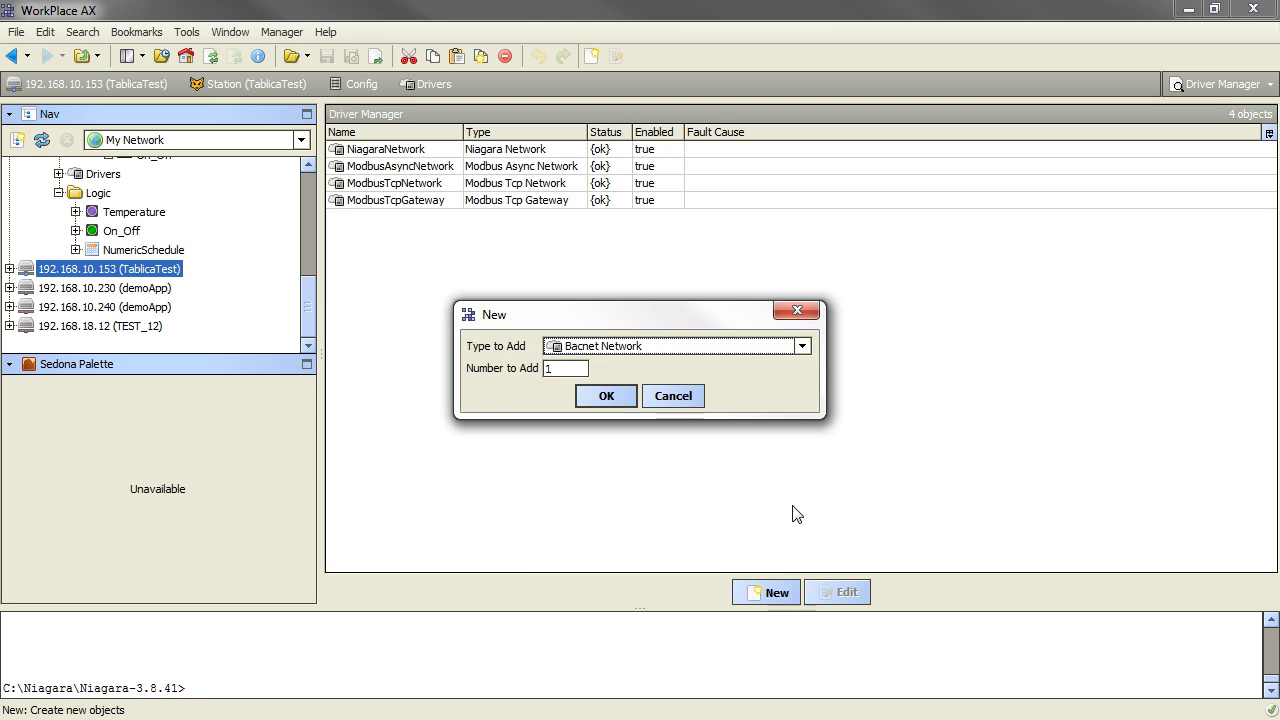
left_click(628, 400)
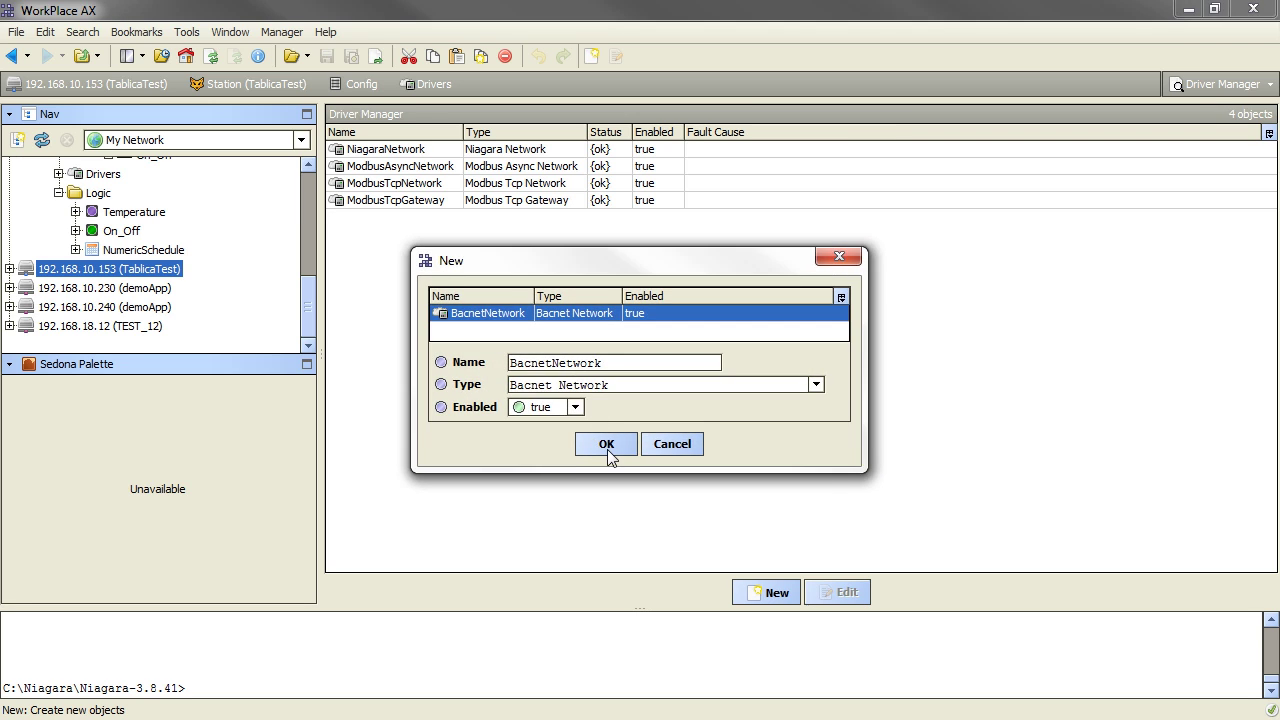
left_click(607, 449)
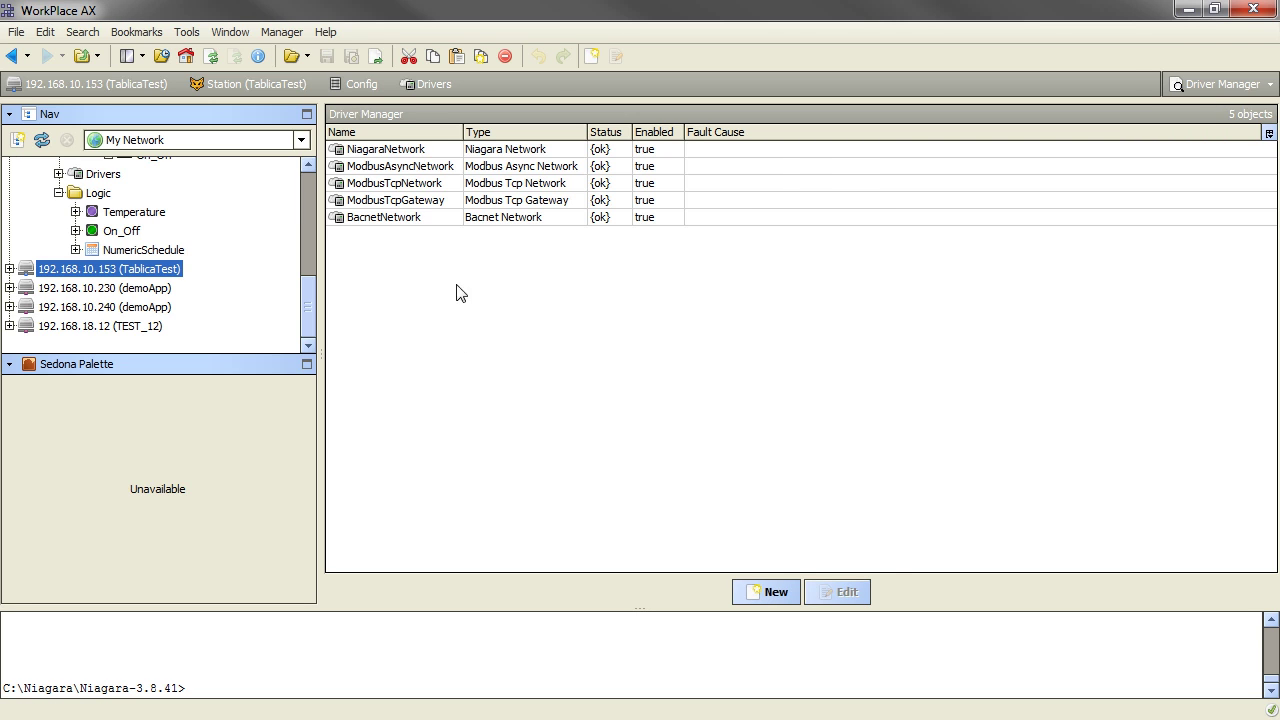
- In the BacnetNetwork's property sheet, set the Local Device's Object Id to device 153 and save
double_click(453, 218)
left_click(1200, 84)
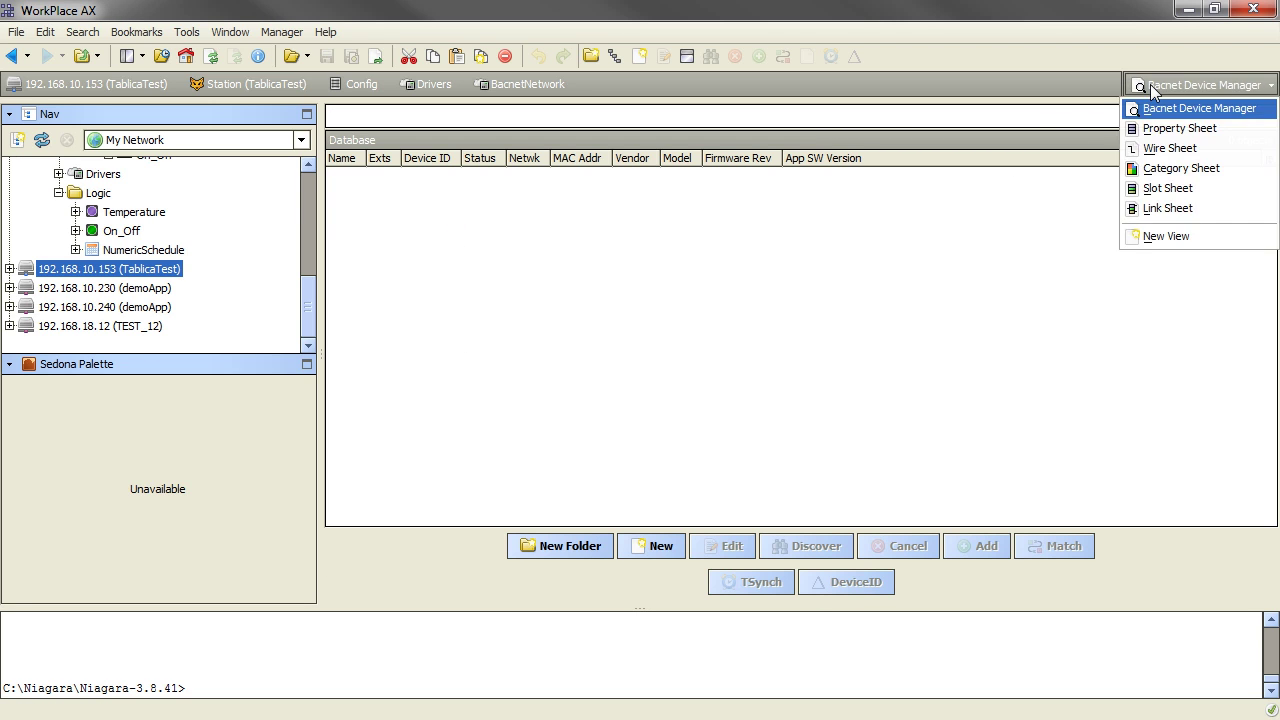
left_click(1155, 127)
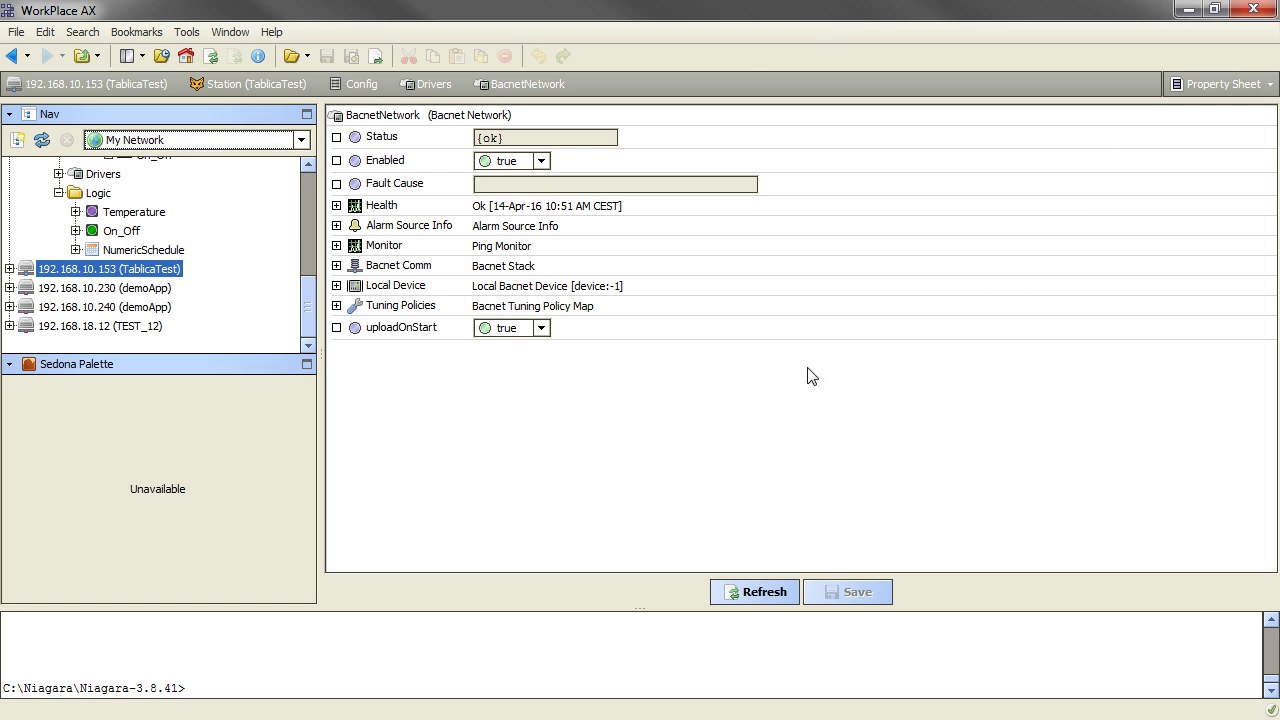
left_click(336, 286)
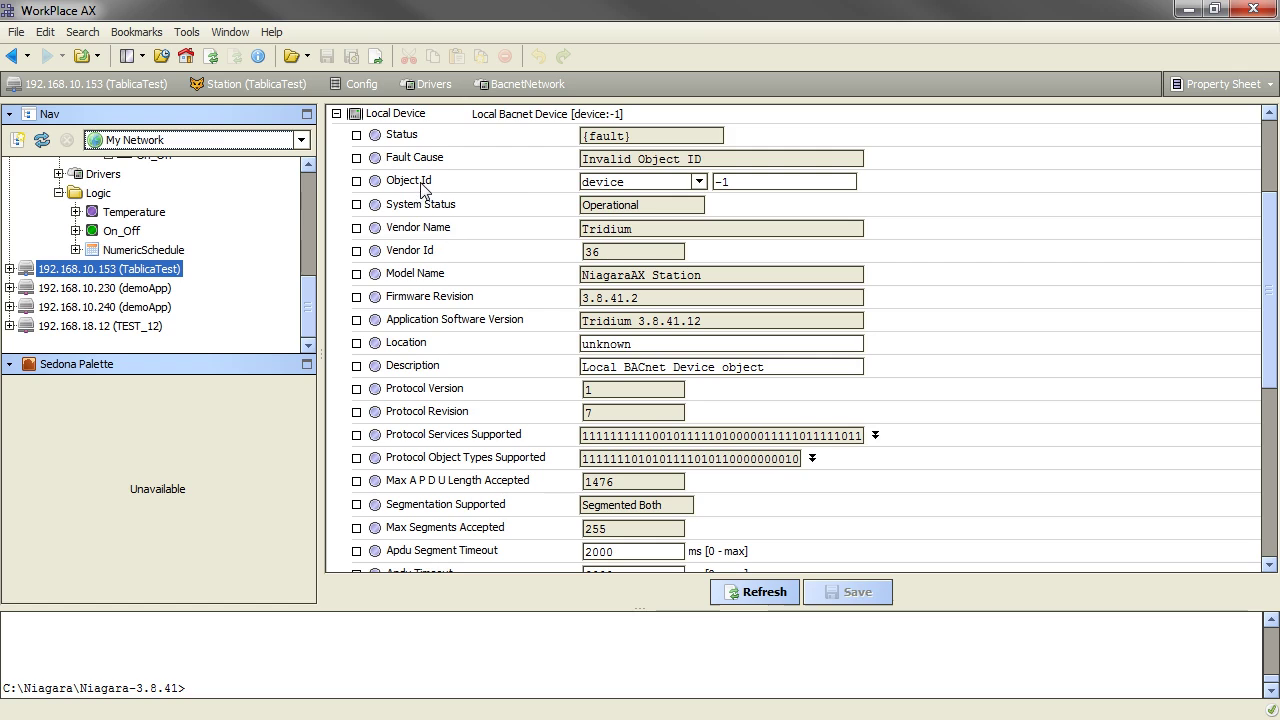
triple_click(721, 182)
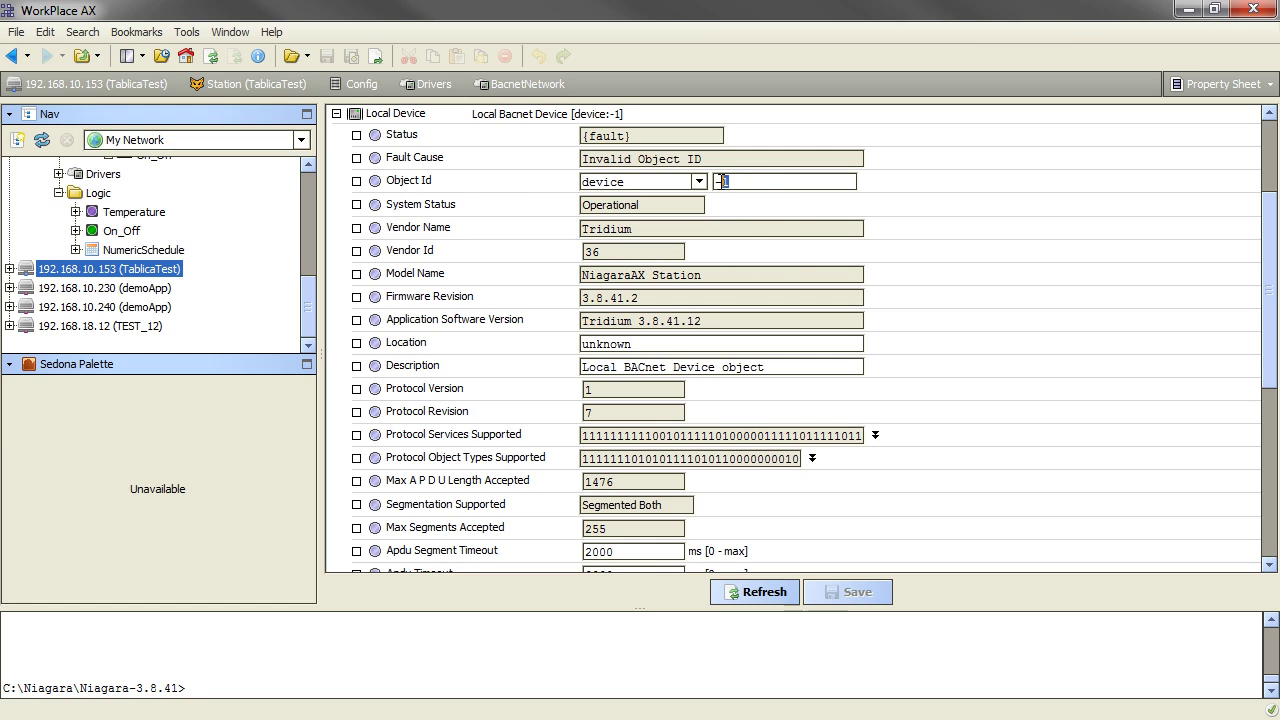
type("1")
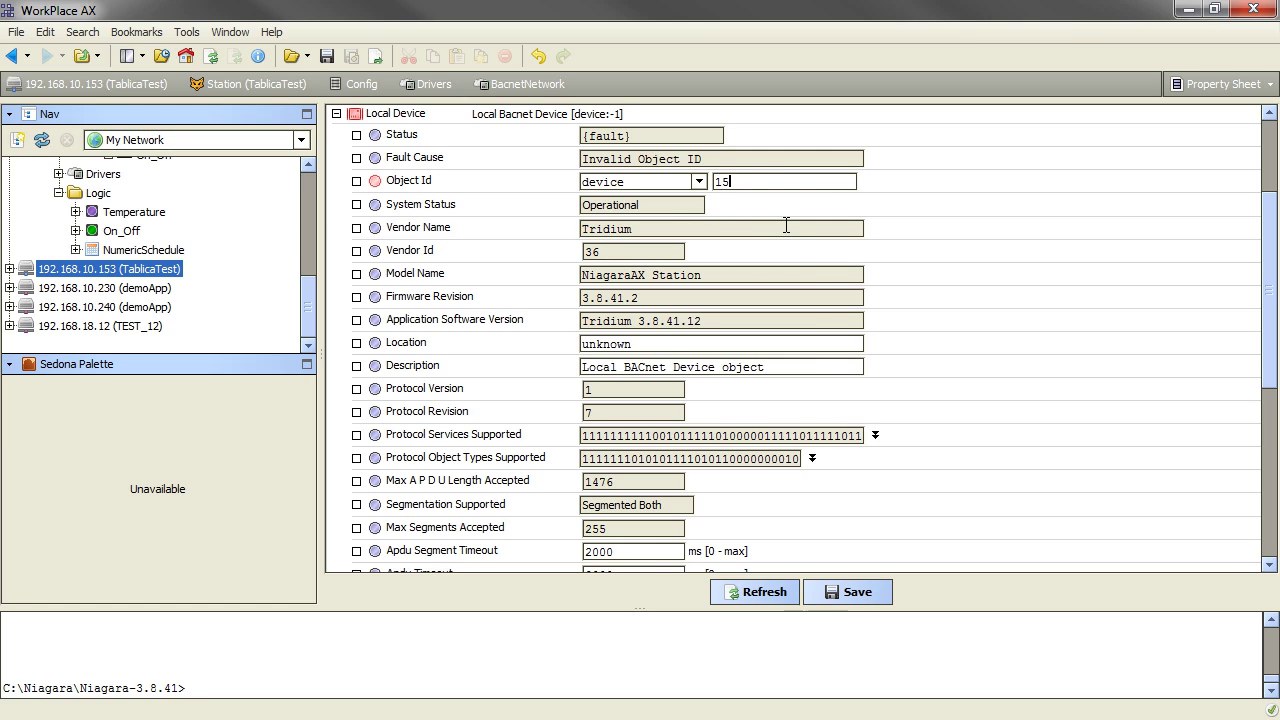
left_click(830, 590)
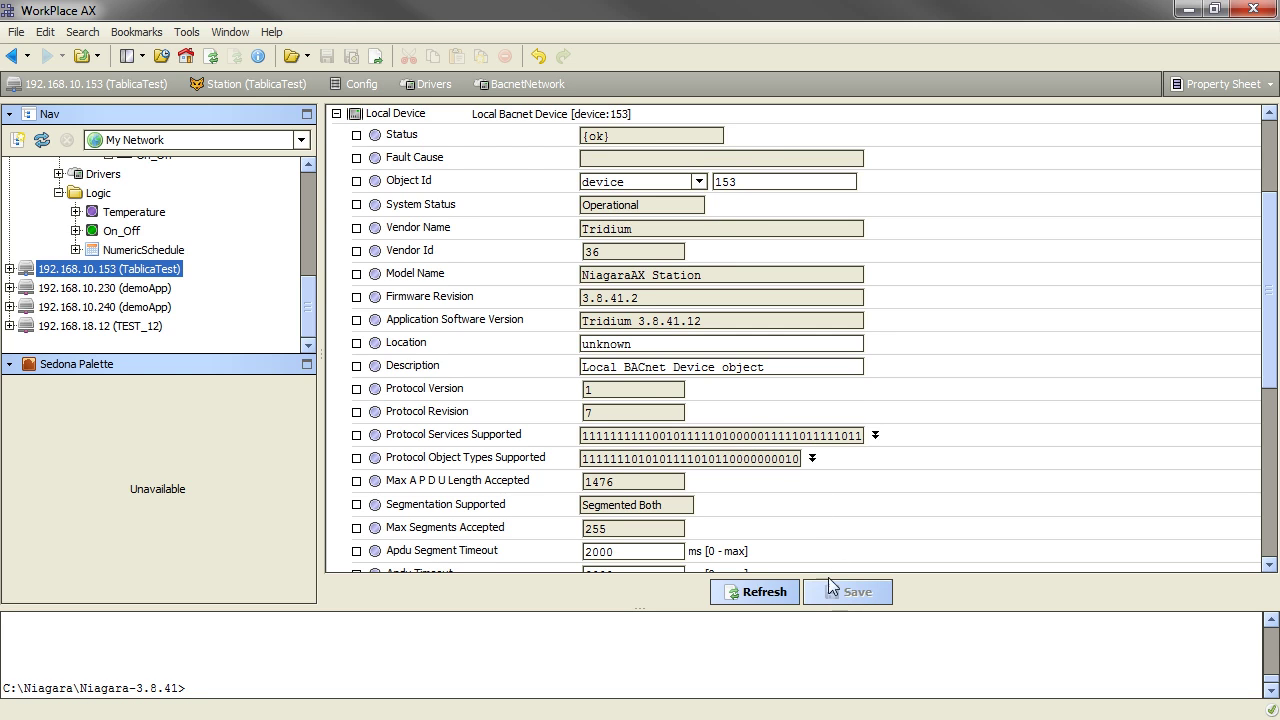
- Set the Bacnet Comm network's Ip Port link adapter to Onboard Ethernet Adapter en1 and save
scroll(585, 318, "up", 5)
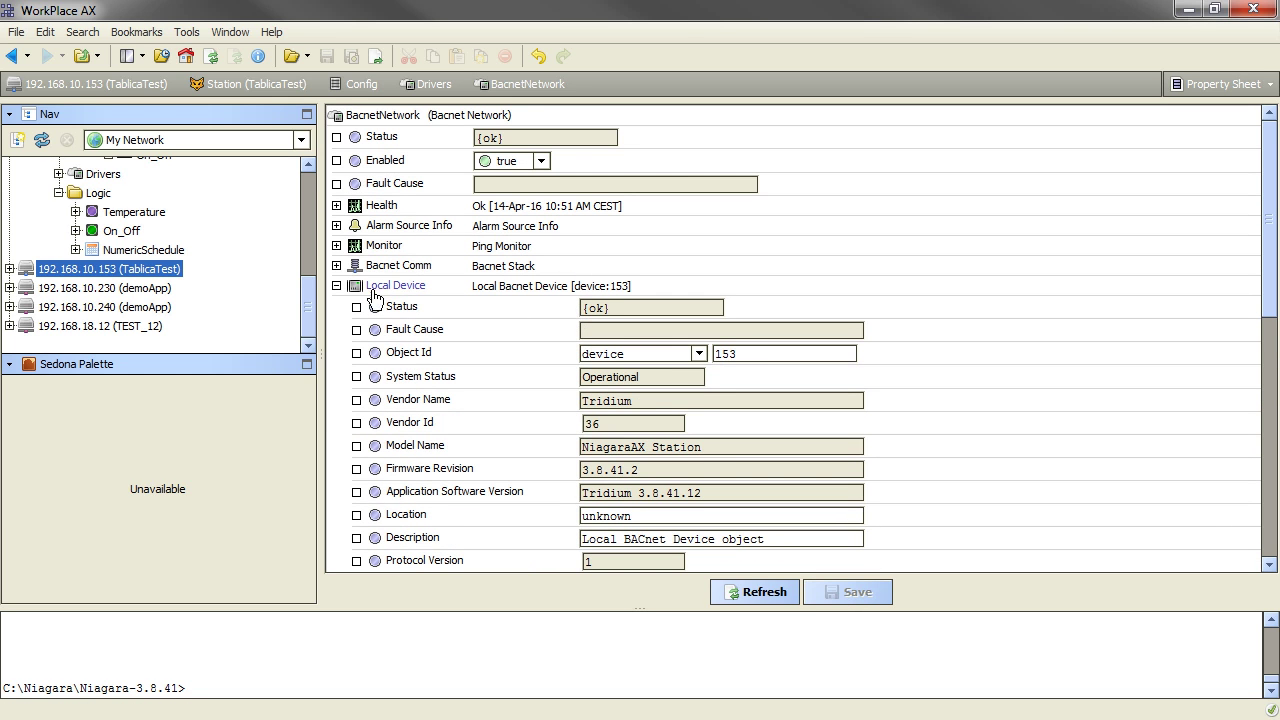
left_click(337, 266)
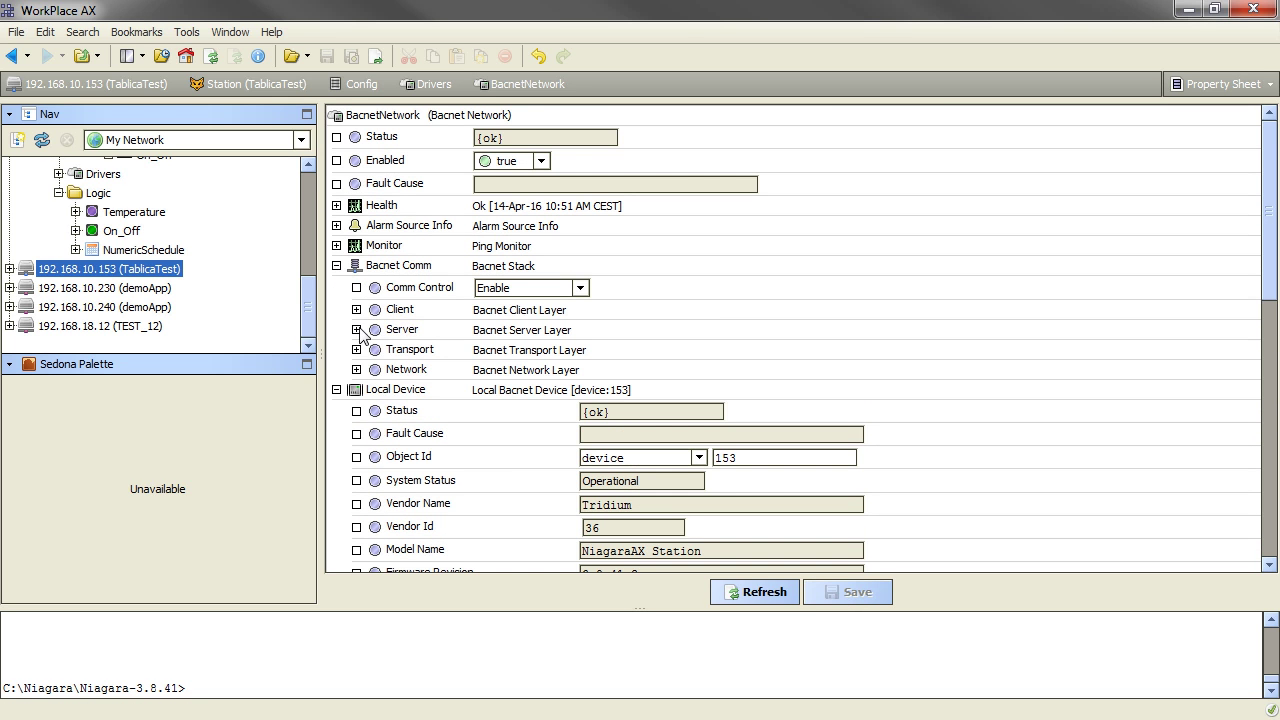
left_click(356, 369)
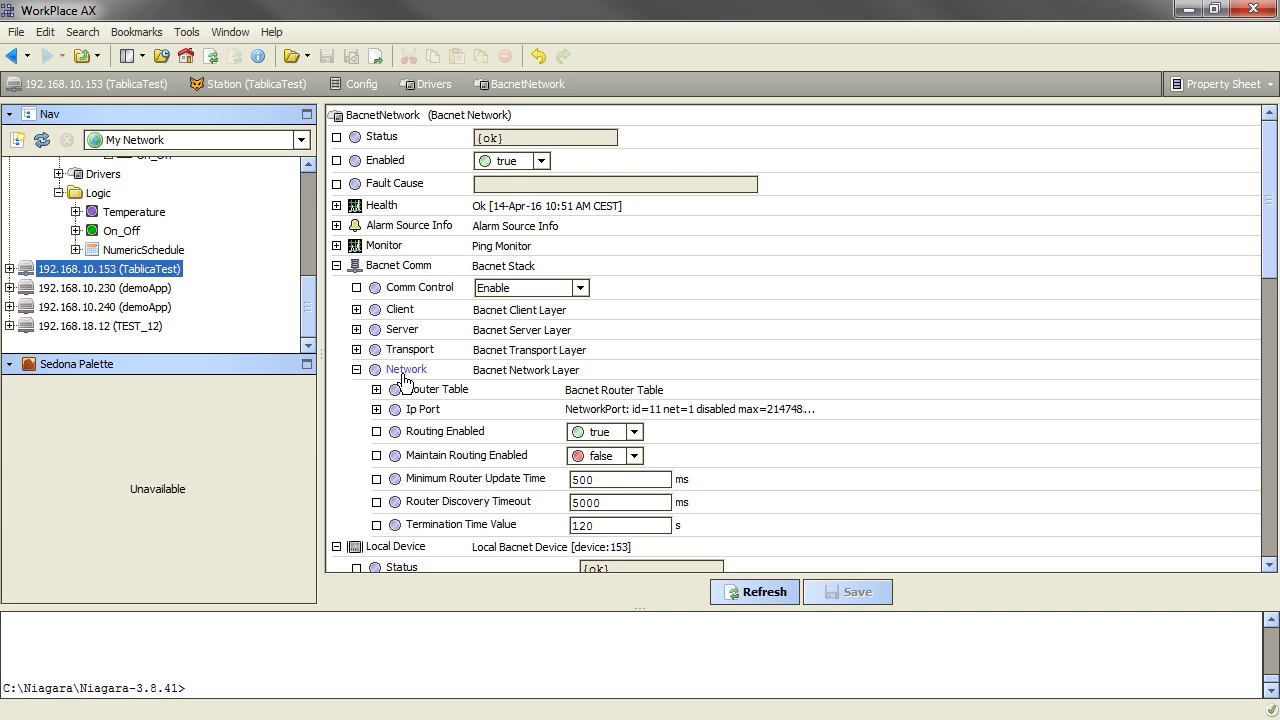
scroll(390, 372, "down", 3)
left_click(377, 320)
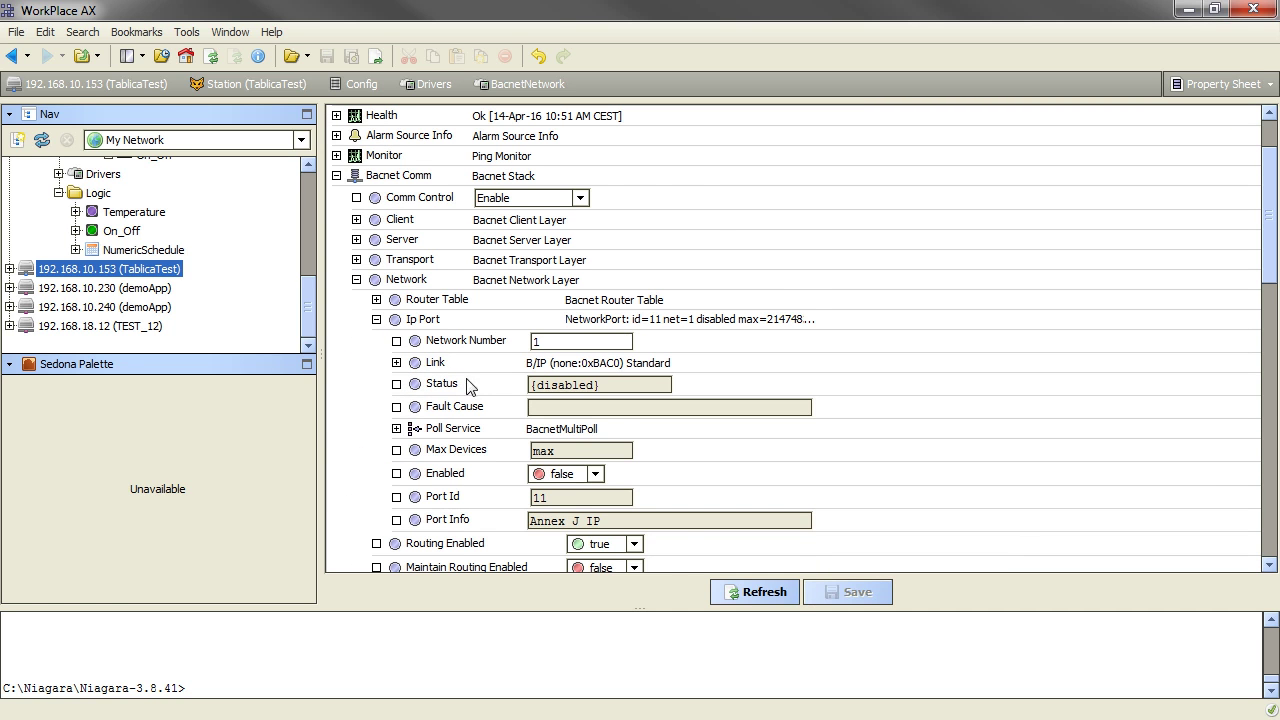
scroll(527, 402, "down", 2)
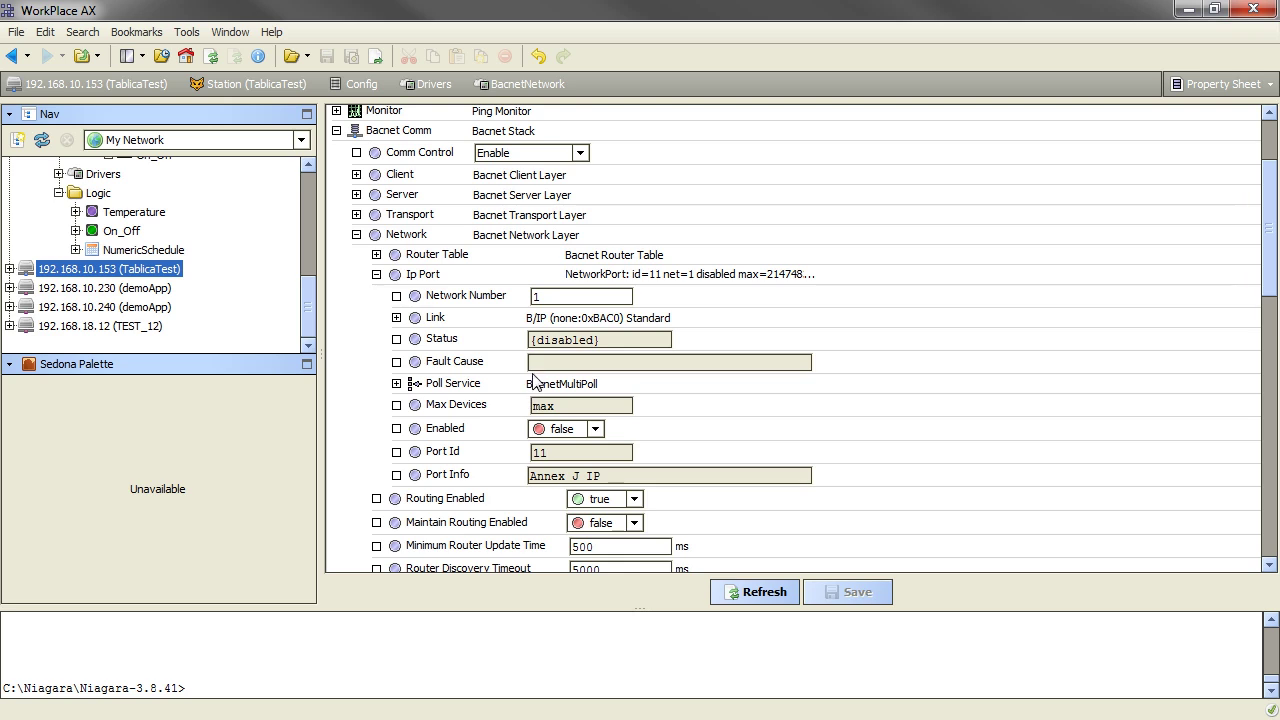
left_click(396, 318)
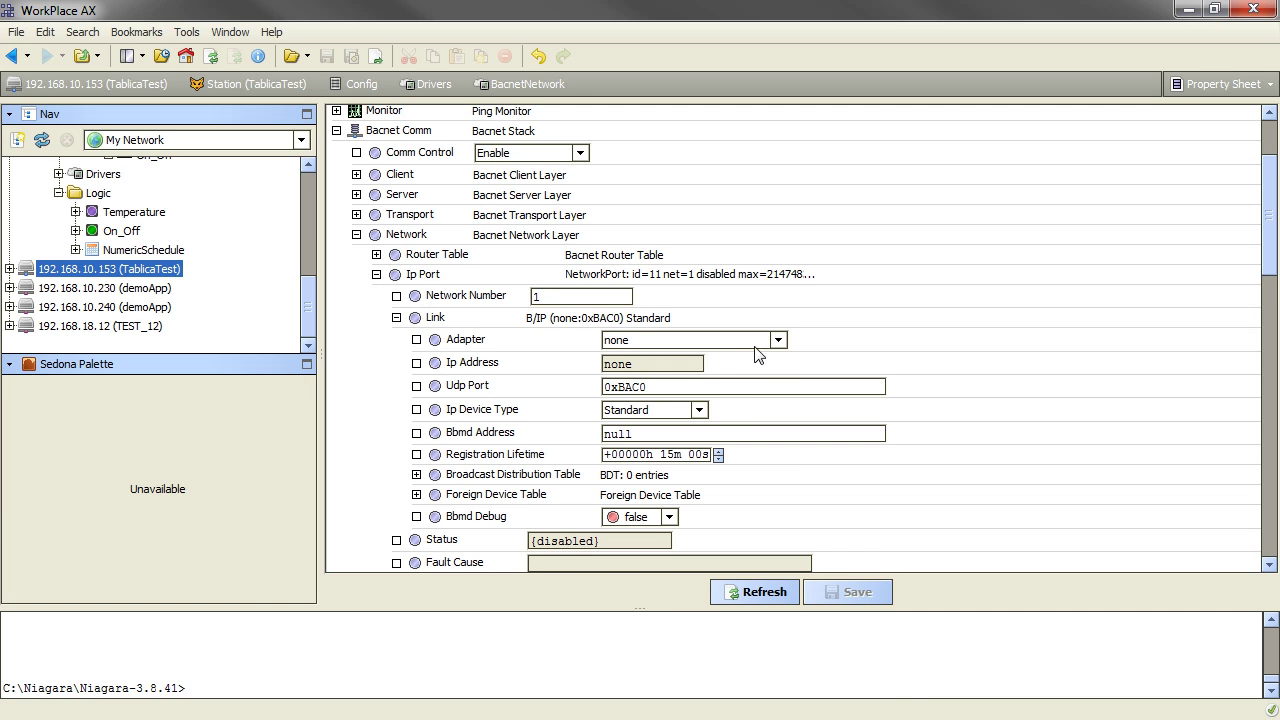
left_click(778, 340)
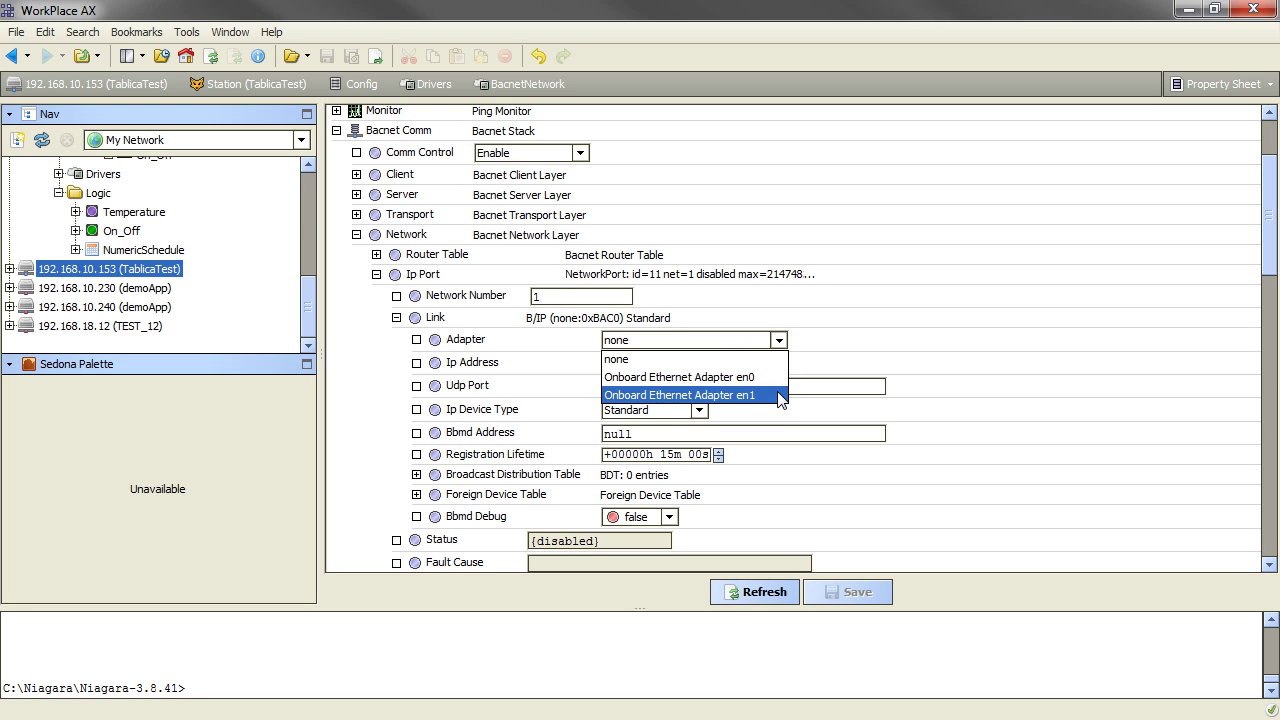
left_click(778, 395)
left_click(778, 395)
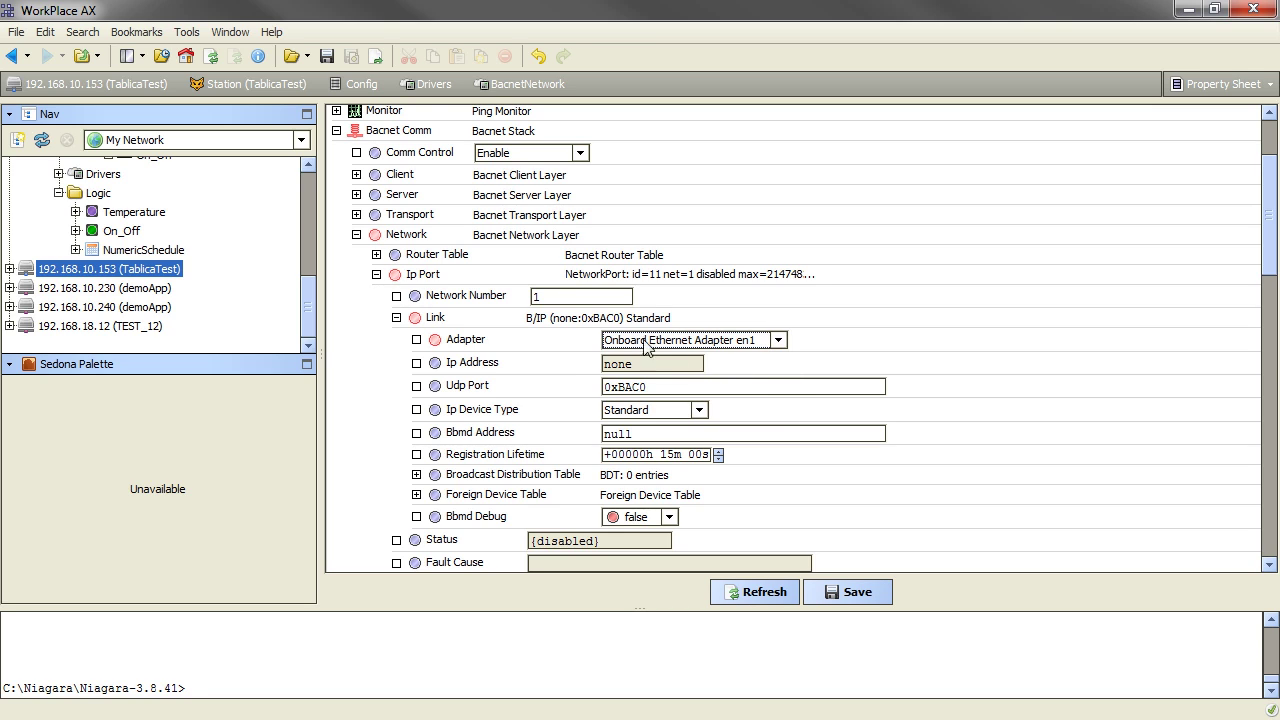
left_click(851, 592)
- Enable the Ip Port of the Bacnet network layer
right_click(423, 272)
mouse_move(500, 300)
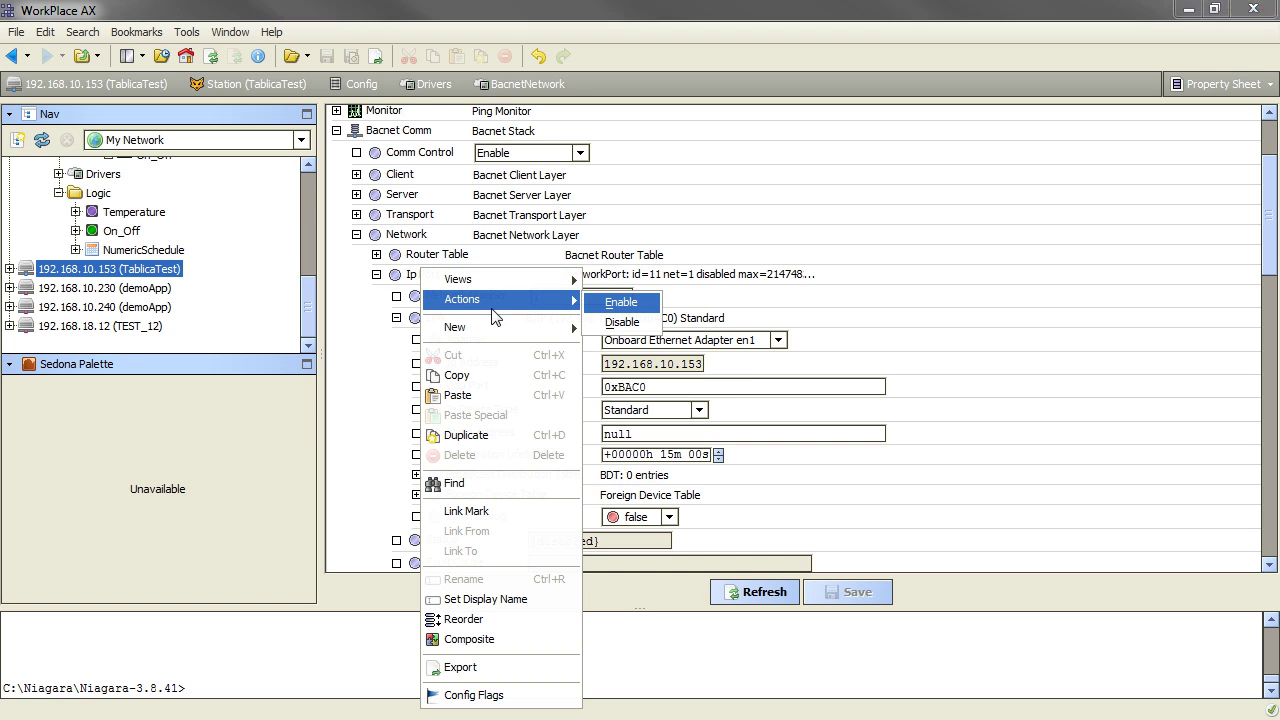
left_click(620, 302)
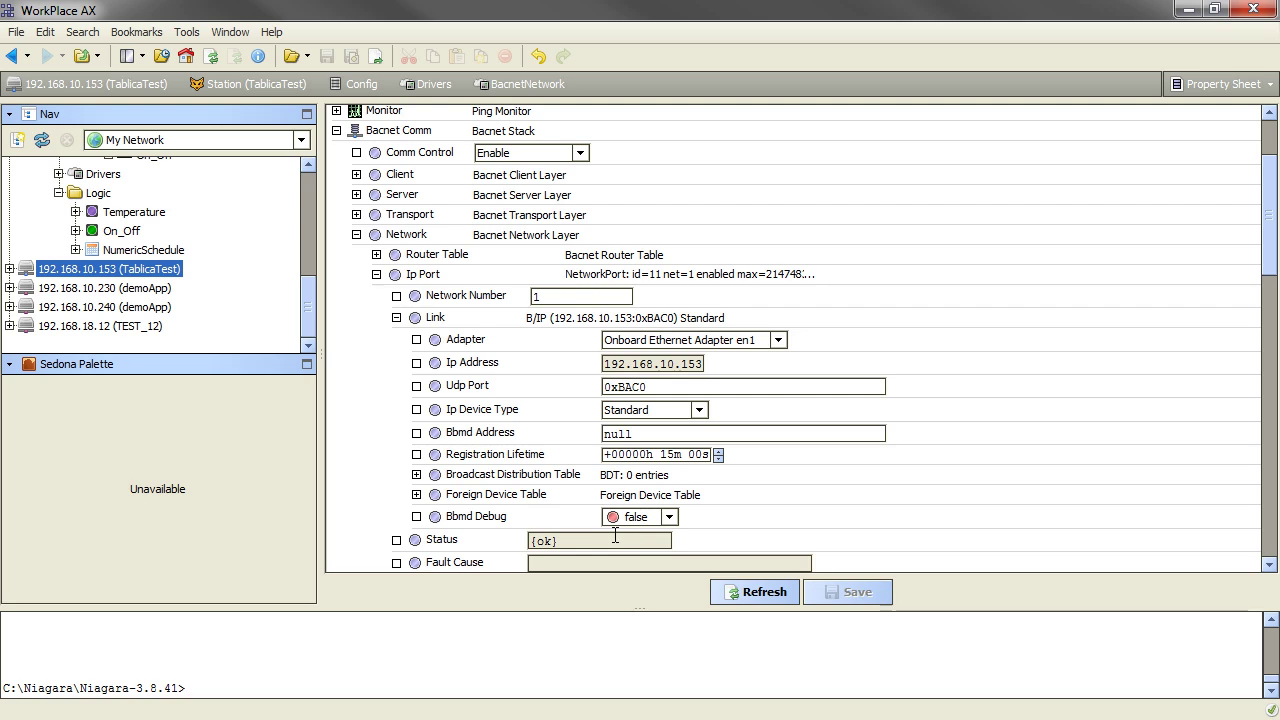
- Return to the Bacnet Device Manager and discover devices on network 1 with the default discovery settings
left_click(13, 56)
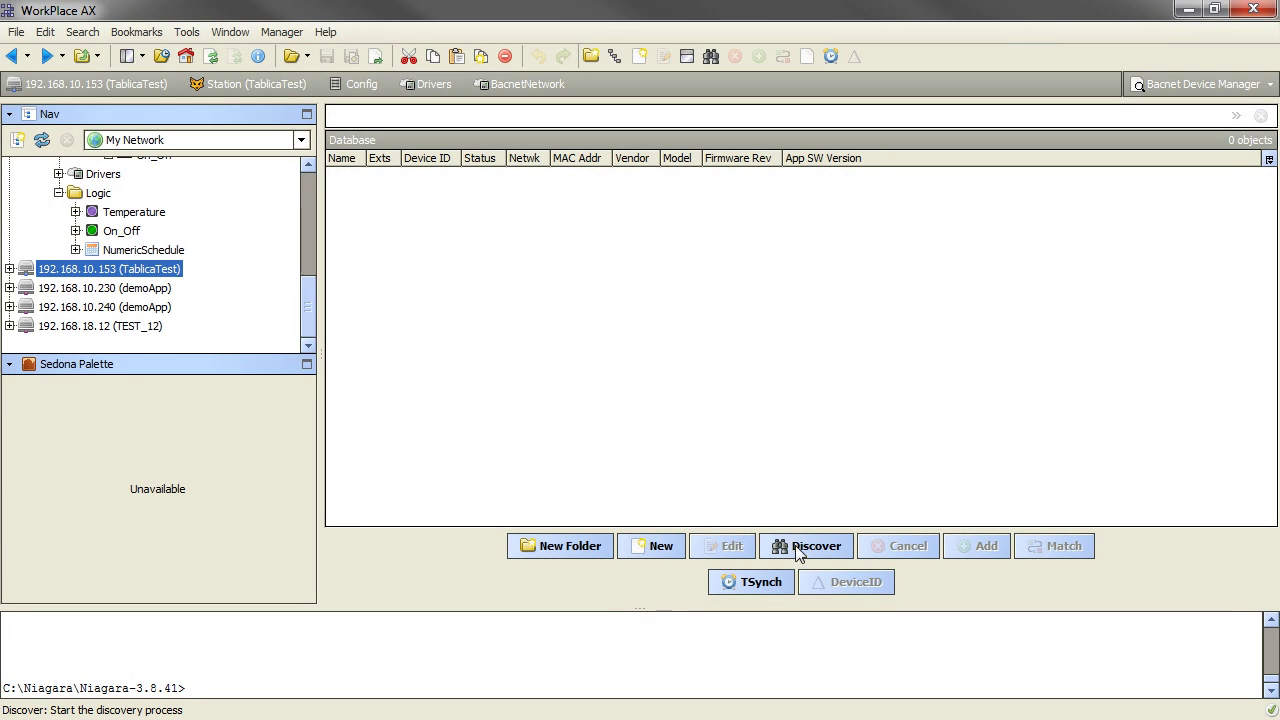
left_click(799, 550)
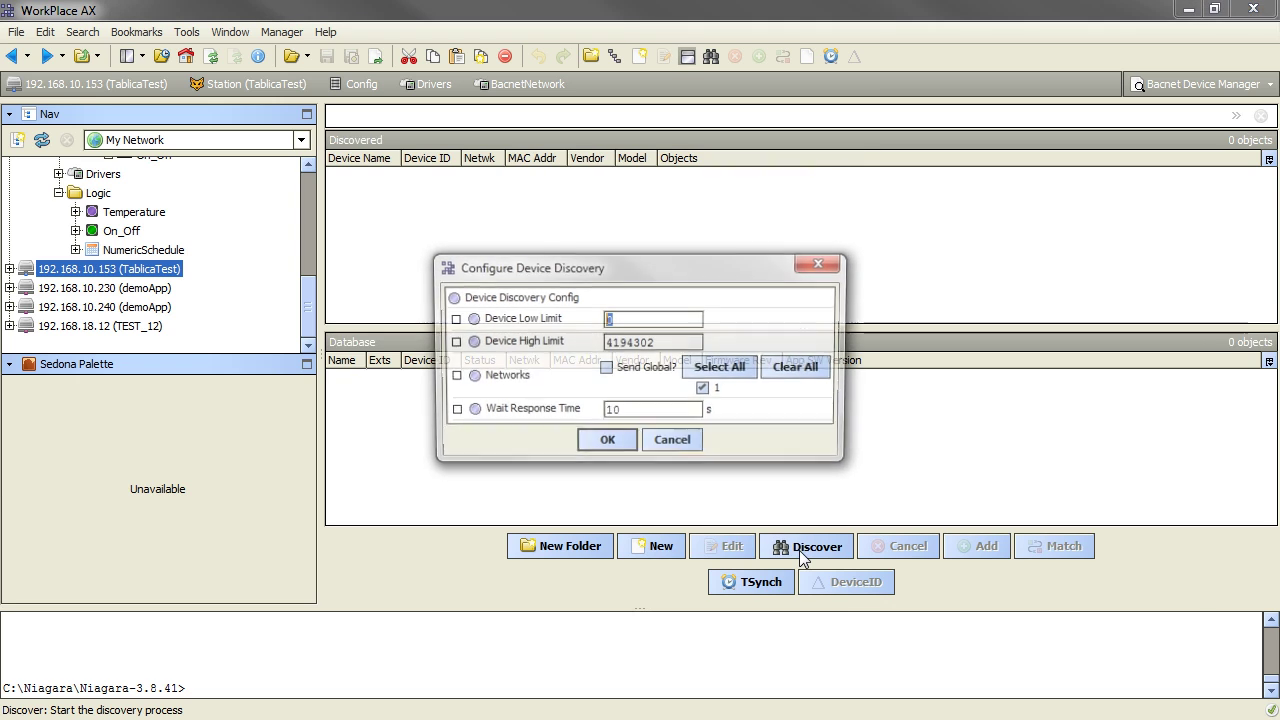
left_click(613, 446)
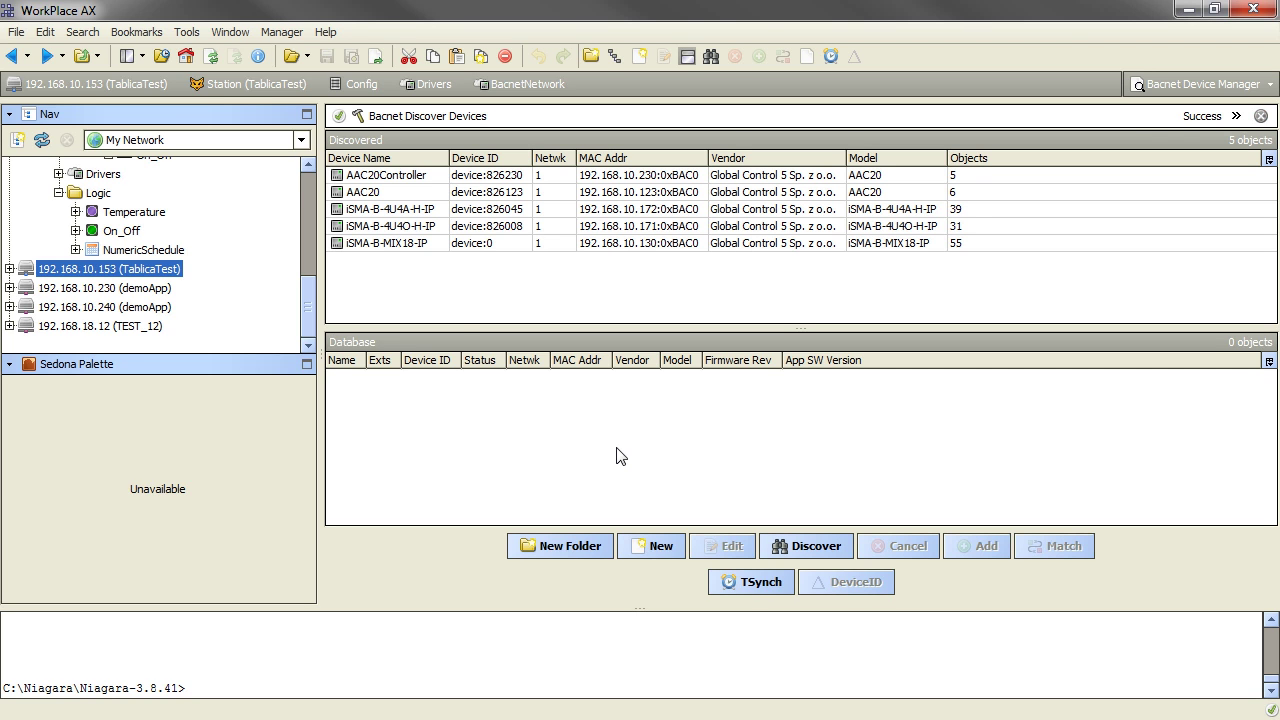
- Add the discovered AAC20 with device ID 826123 at 192.168.10.123 to the device database with default settings
left_click(427, 195)
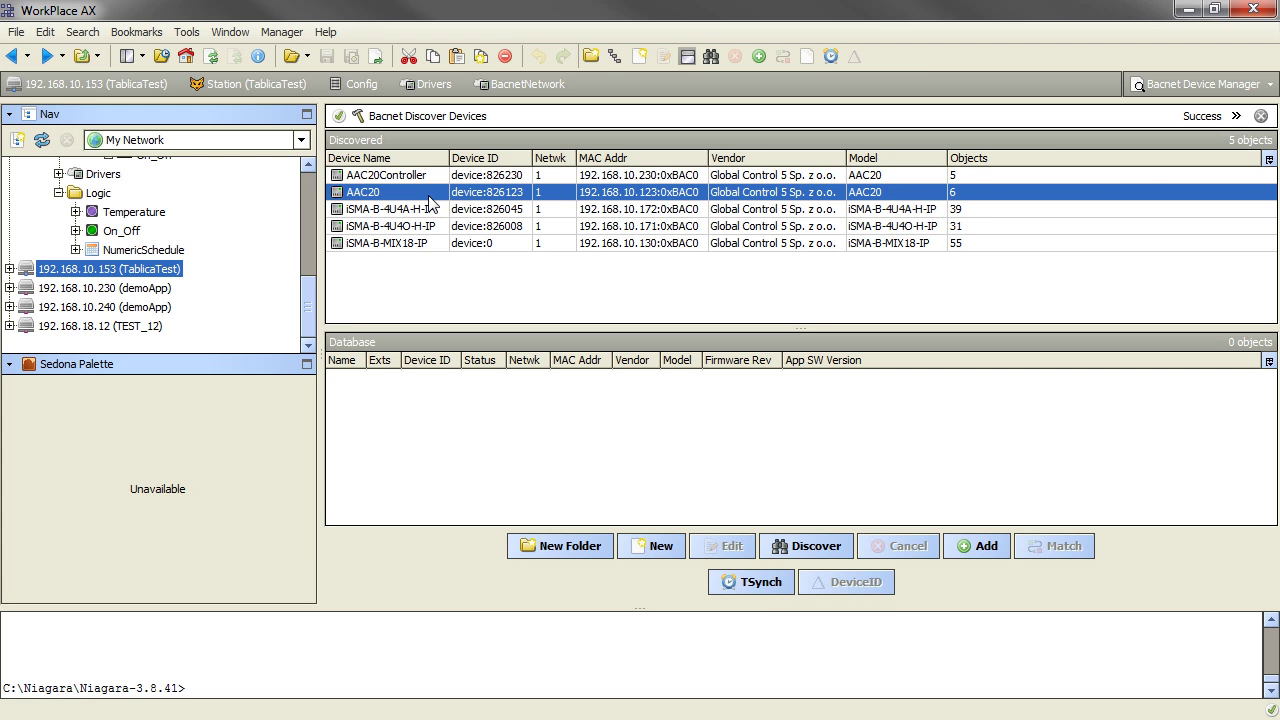
left_click_drag(433, 206, 447, 438)
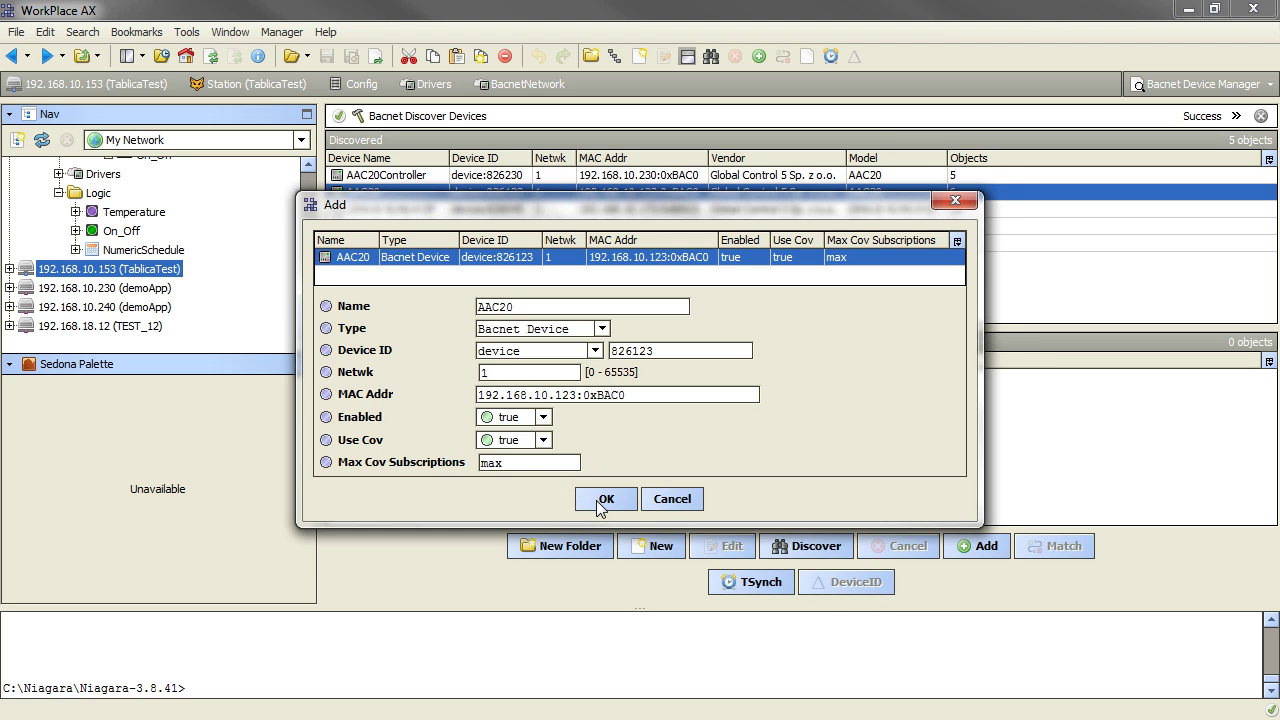
left_click(604, 499)
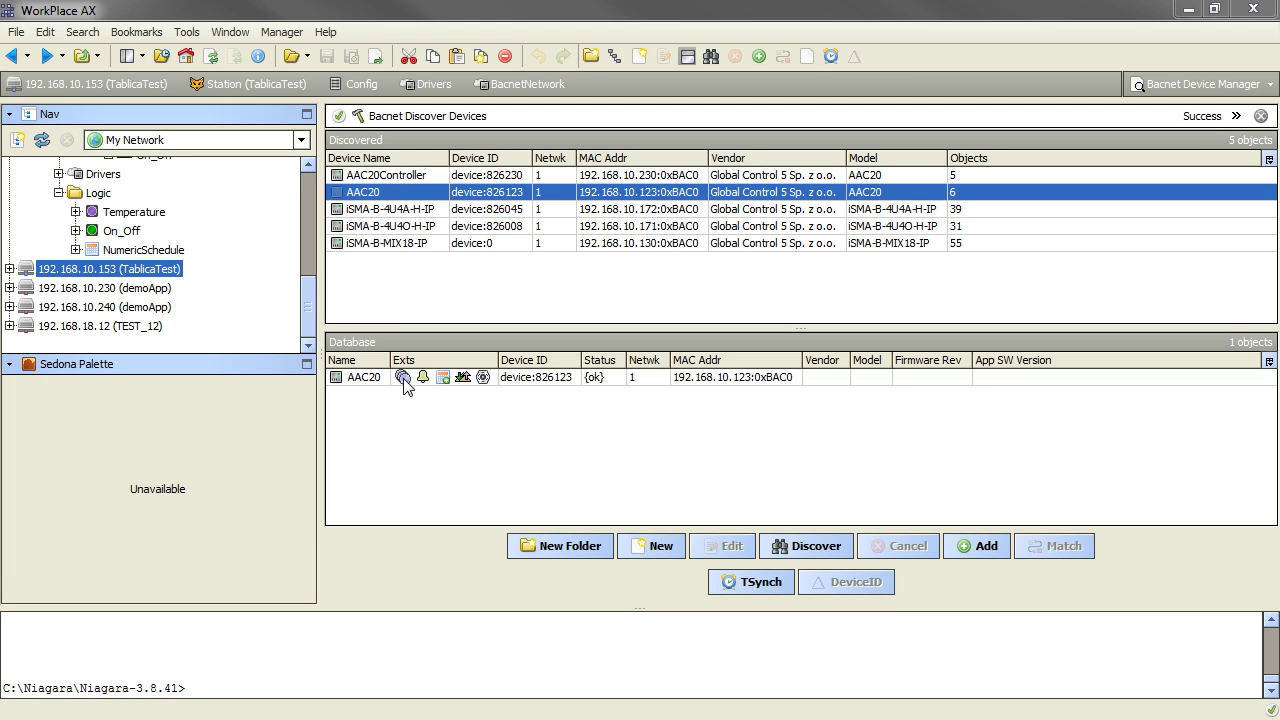
- Discover the AAC20's Bacnet points and add the Temperature analogValue:0 as a Numeric Point
double_click(403, 378)
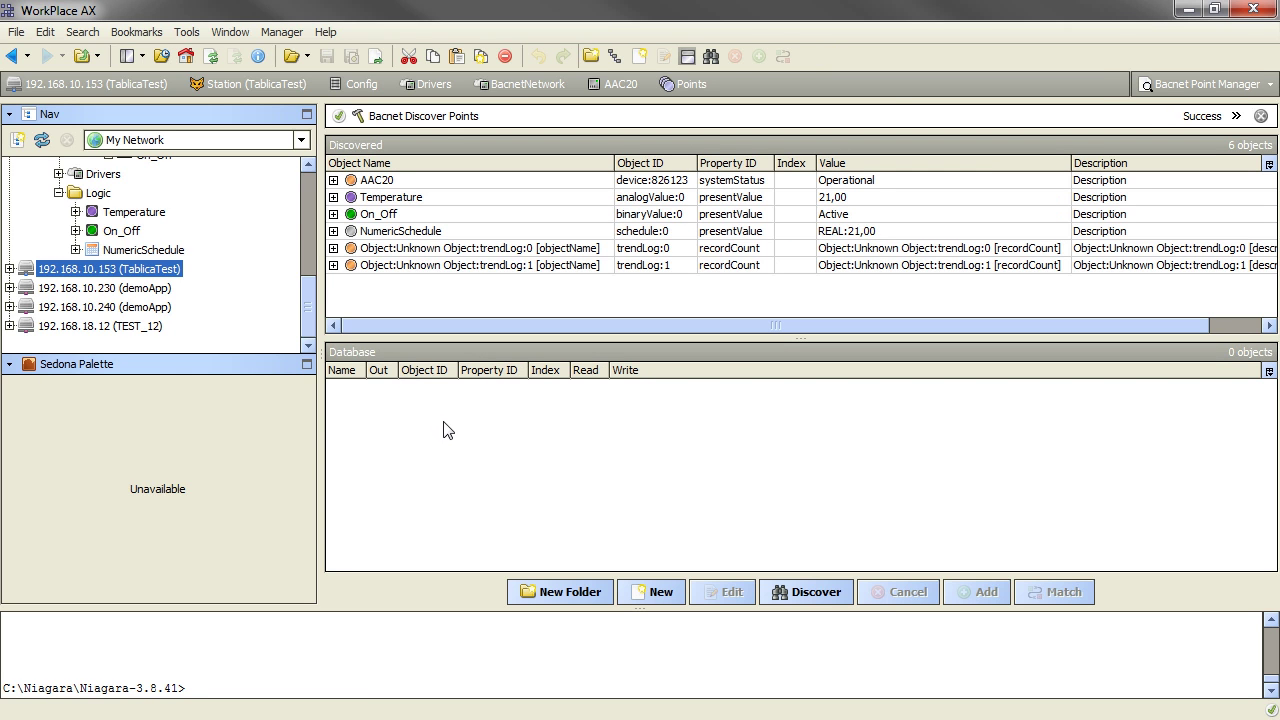
left_click(824, 596)
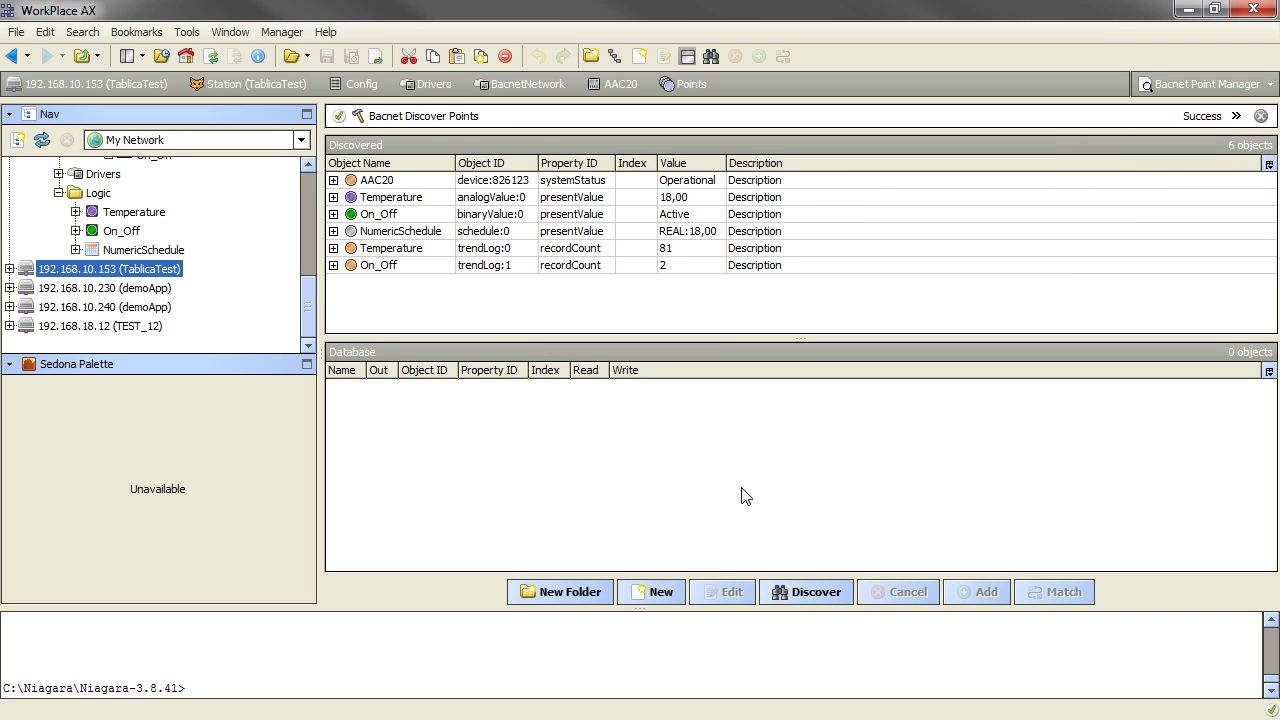
left_click_drag(422, 204, 452, 445)
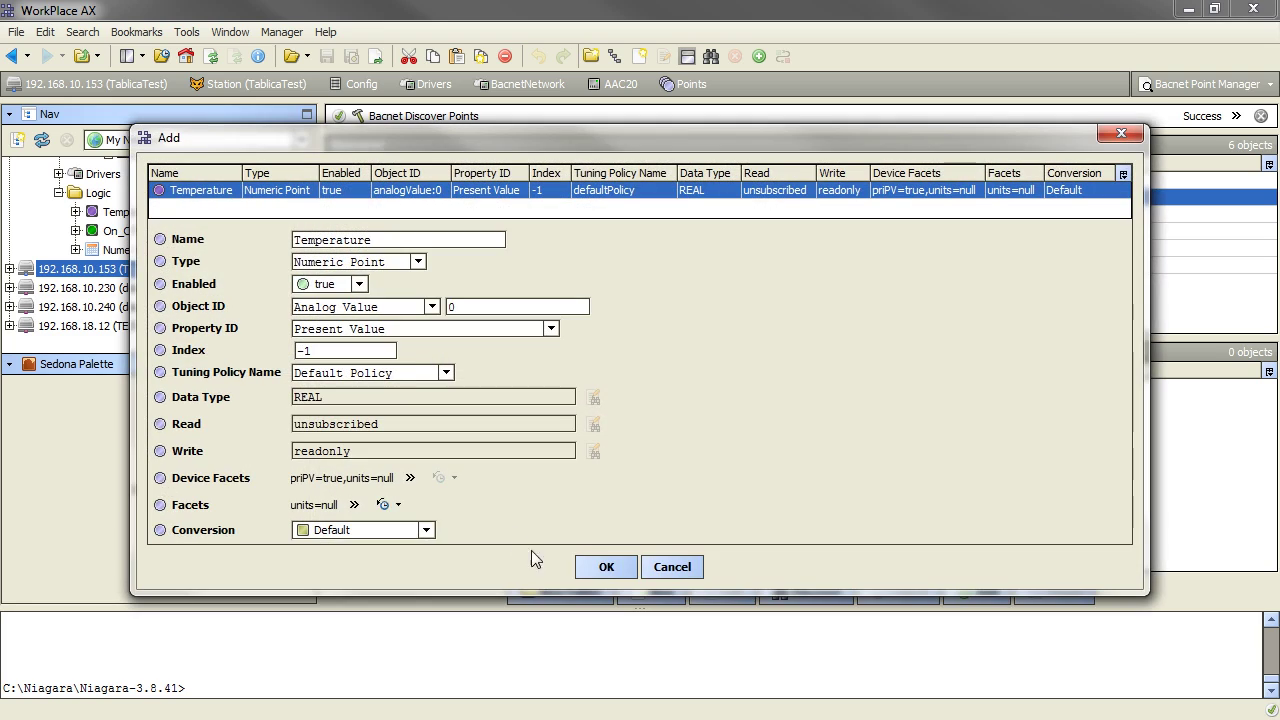
left_click(594, 567)
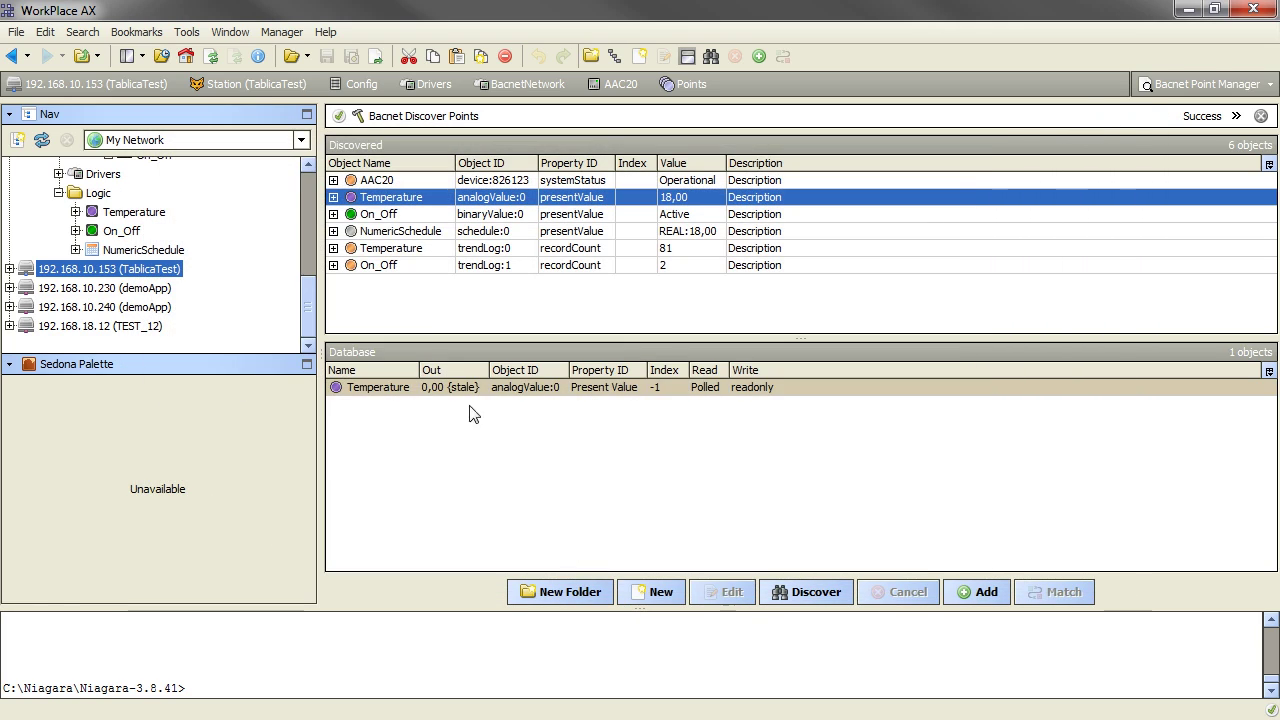
- Add the discovered On_Off binaryValue:0 to the AAC20's point database and return to the device list
left_click(397, 216)
left_click_drag(397, 220, 466, 480)
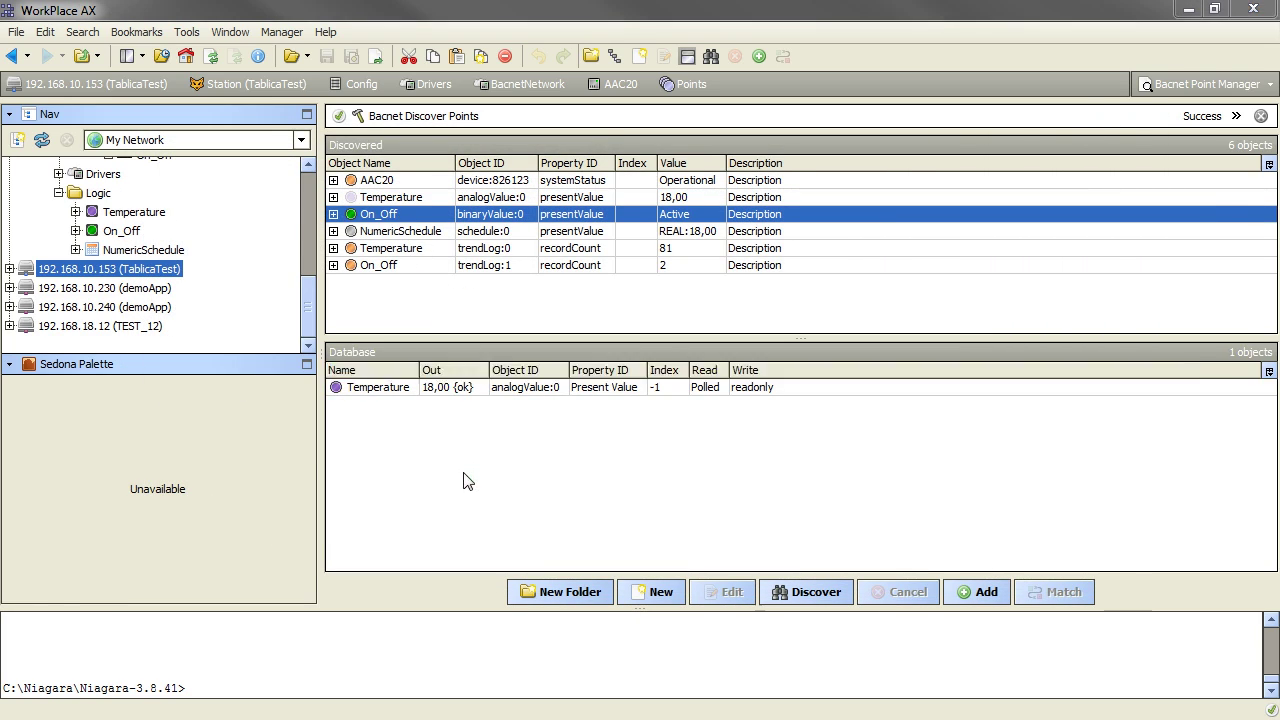
left_click(590, 570)
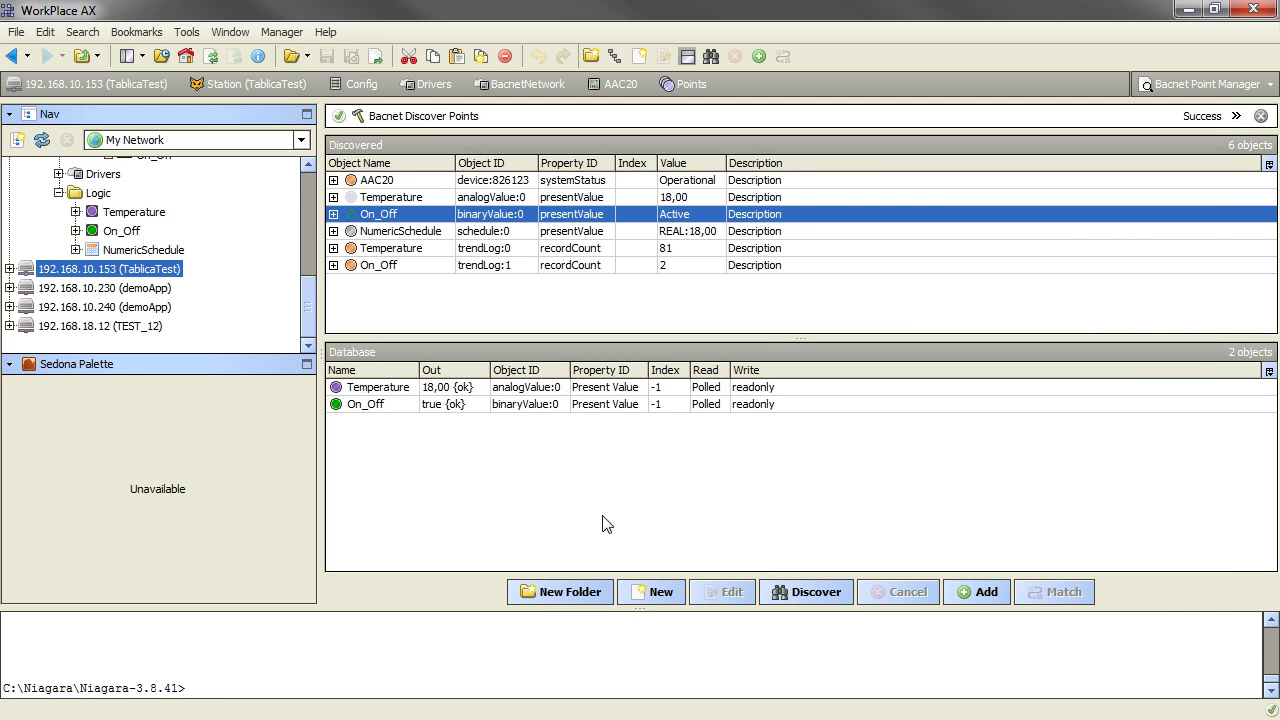
left_click(12, 56)
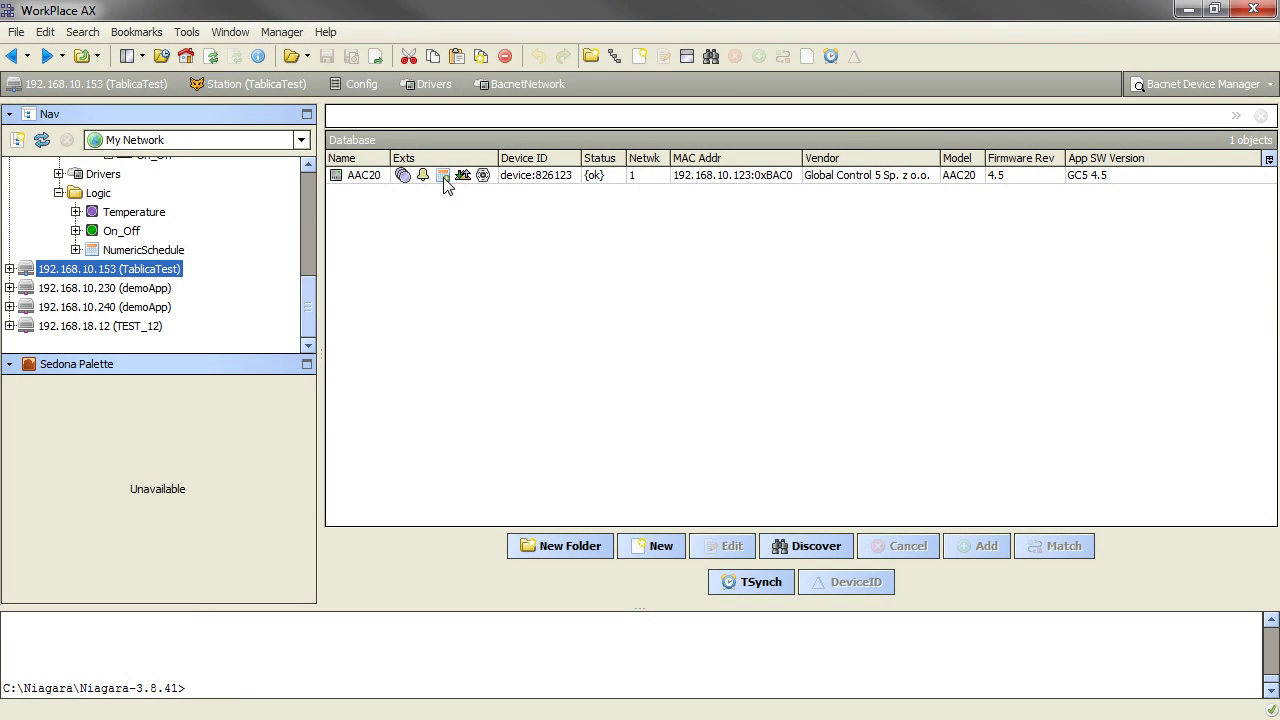
- Discover the AAC20's Bacnet schedules and switch to the Bacnet Schedule Export Manager view
double_click(445, 185)
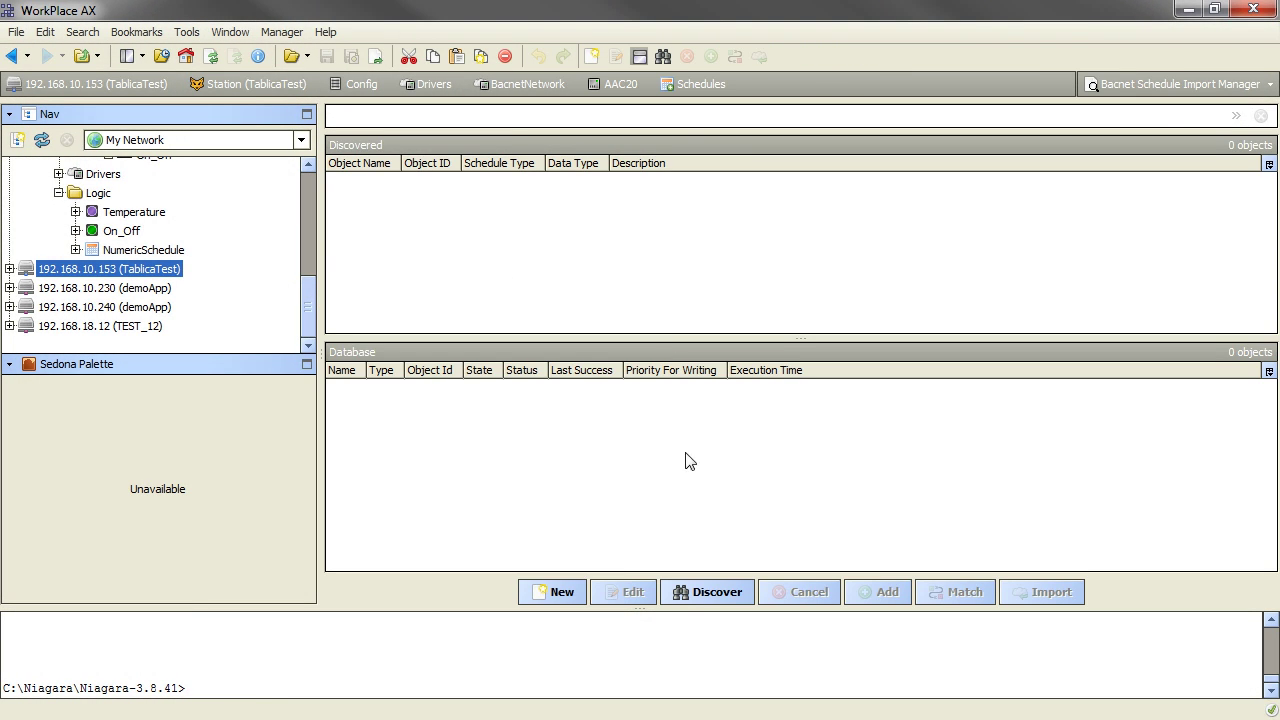
left_click(725, 593)
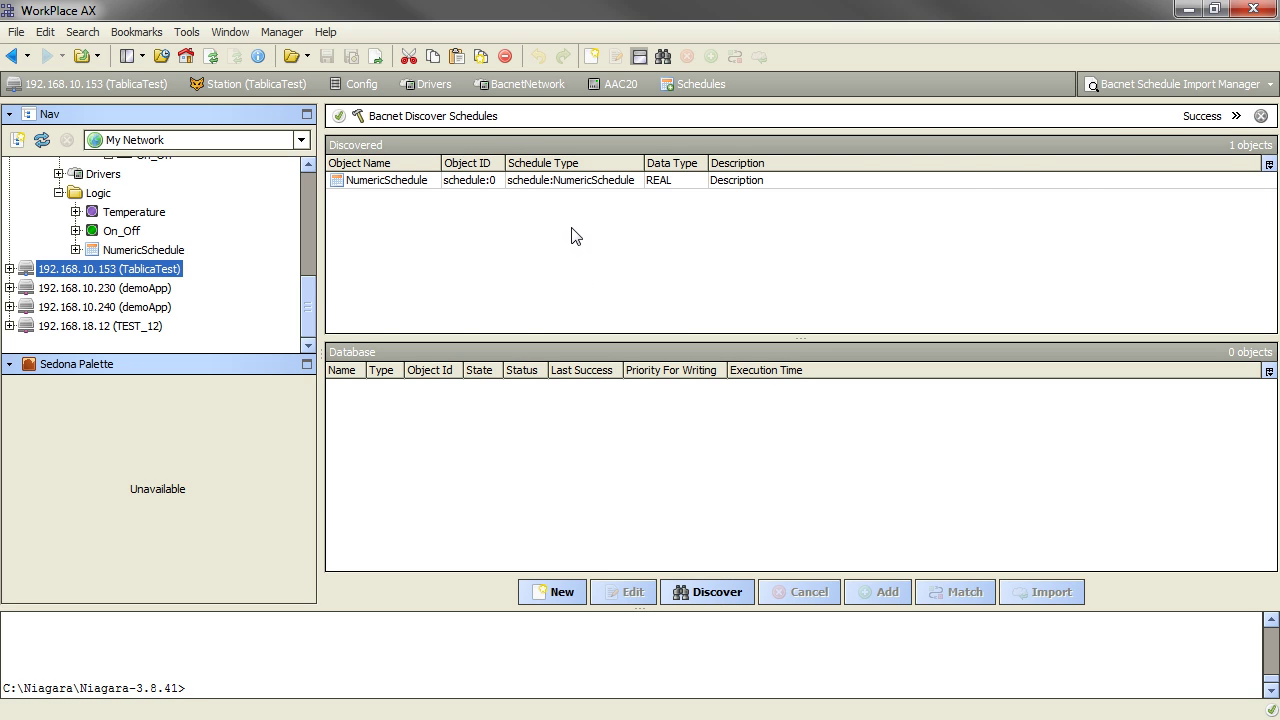
left_click(1171, 90)
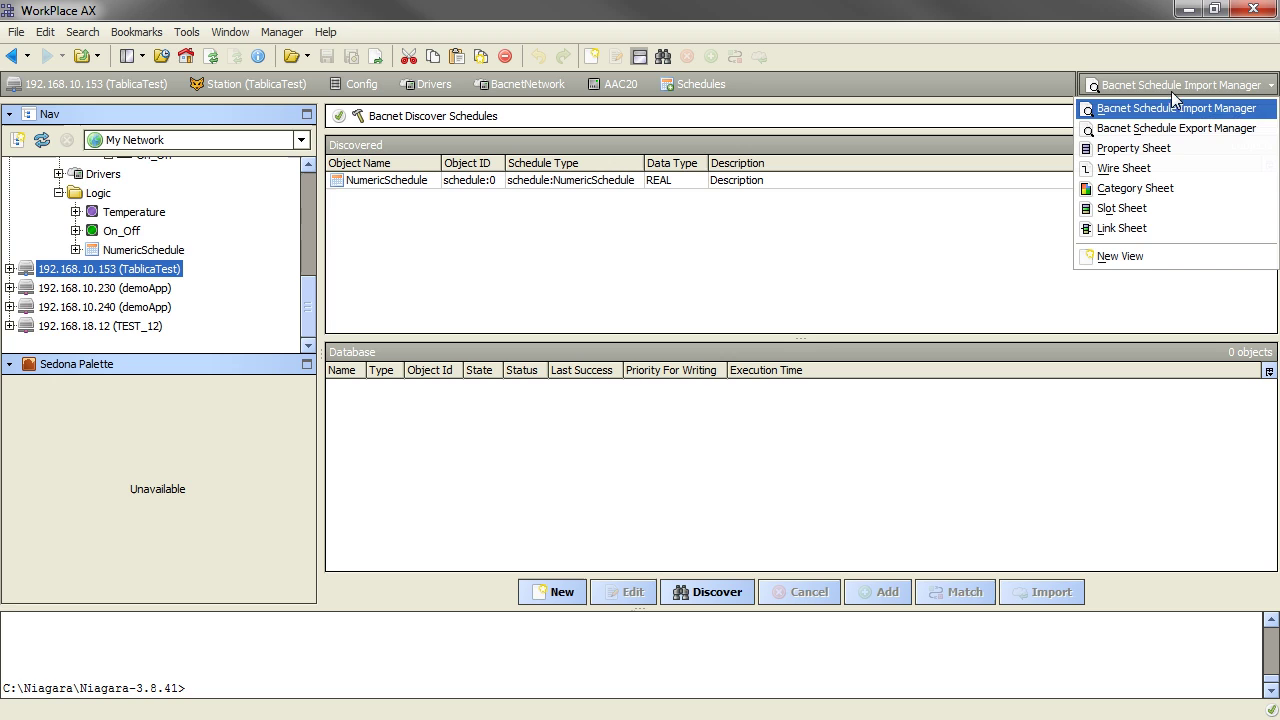
left_click(1200, 137)
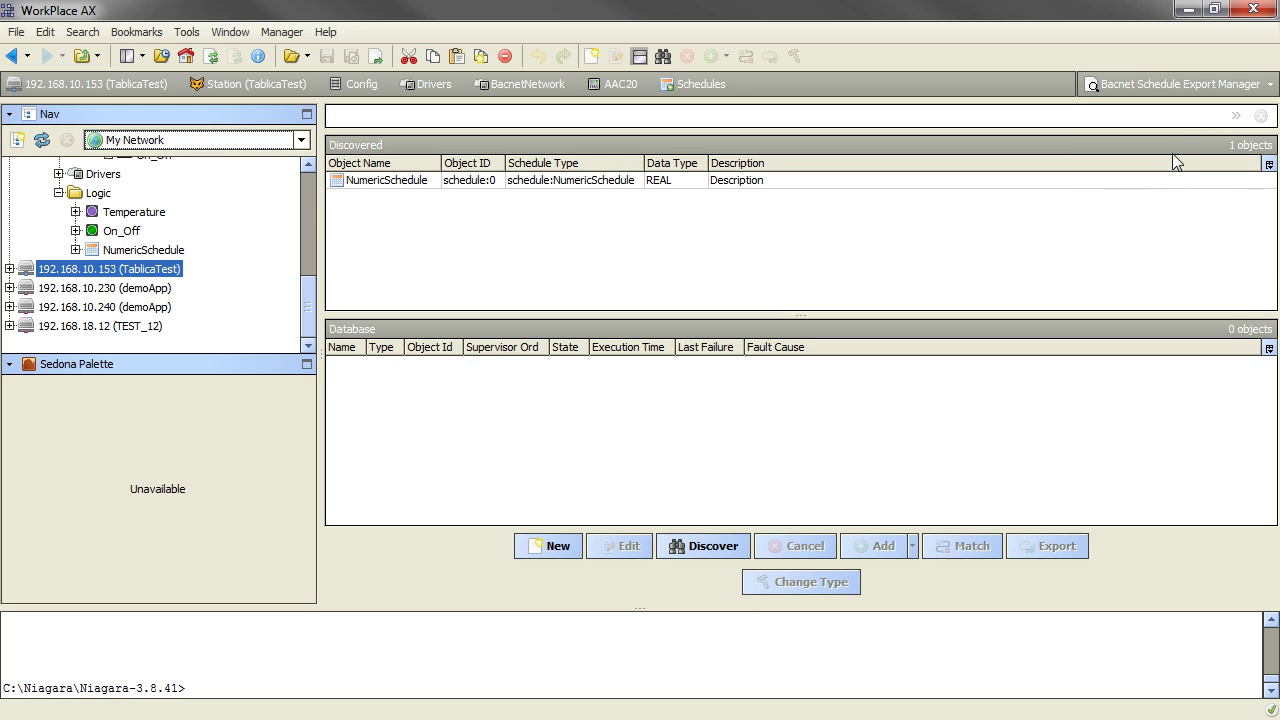
- Add the discovered NumericSchedule schedule:0 as a schedule export with Supervisor Ord station:|slot:/Schedule/NumericSchedule, keeping the other defaults
left_click_drag(560, 183, 554, 407)
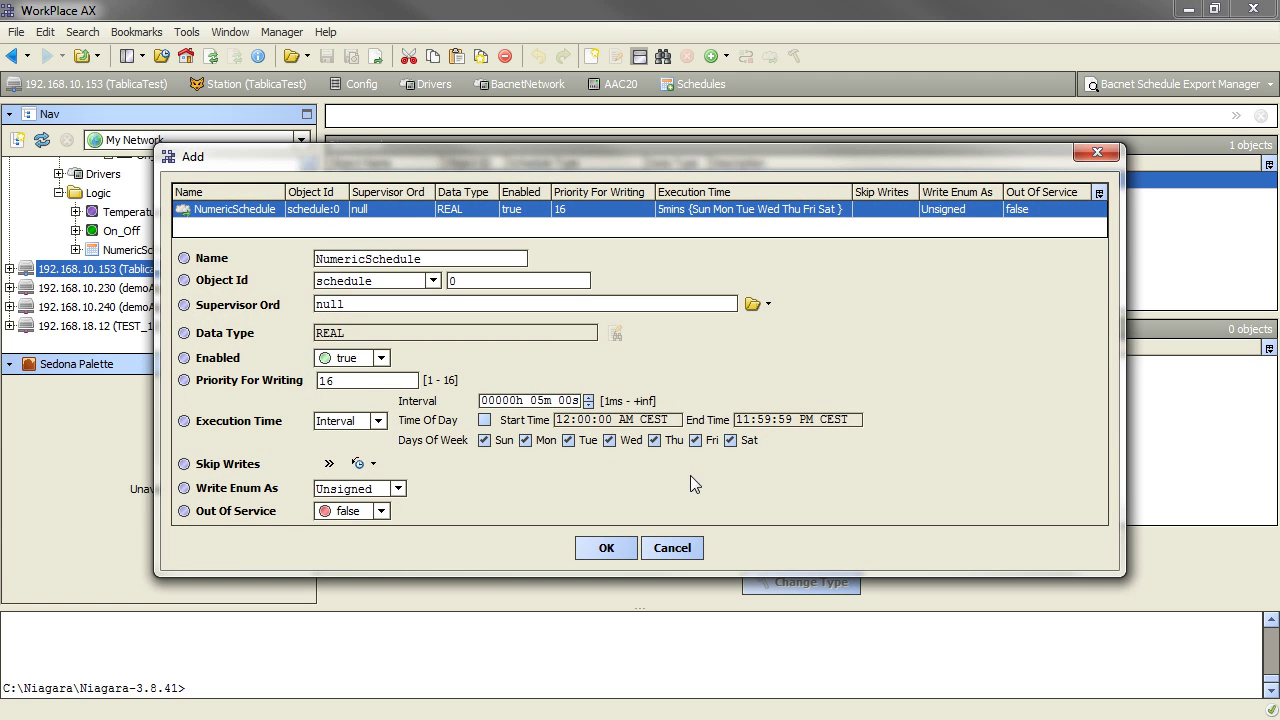
left_click(752, 305)
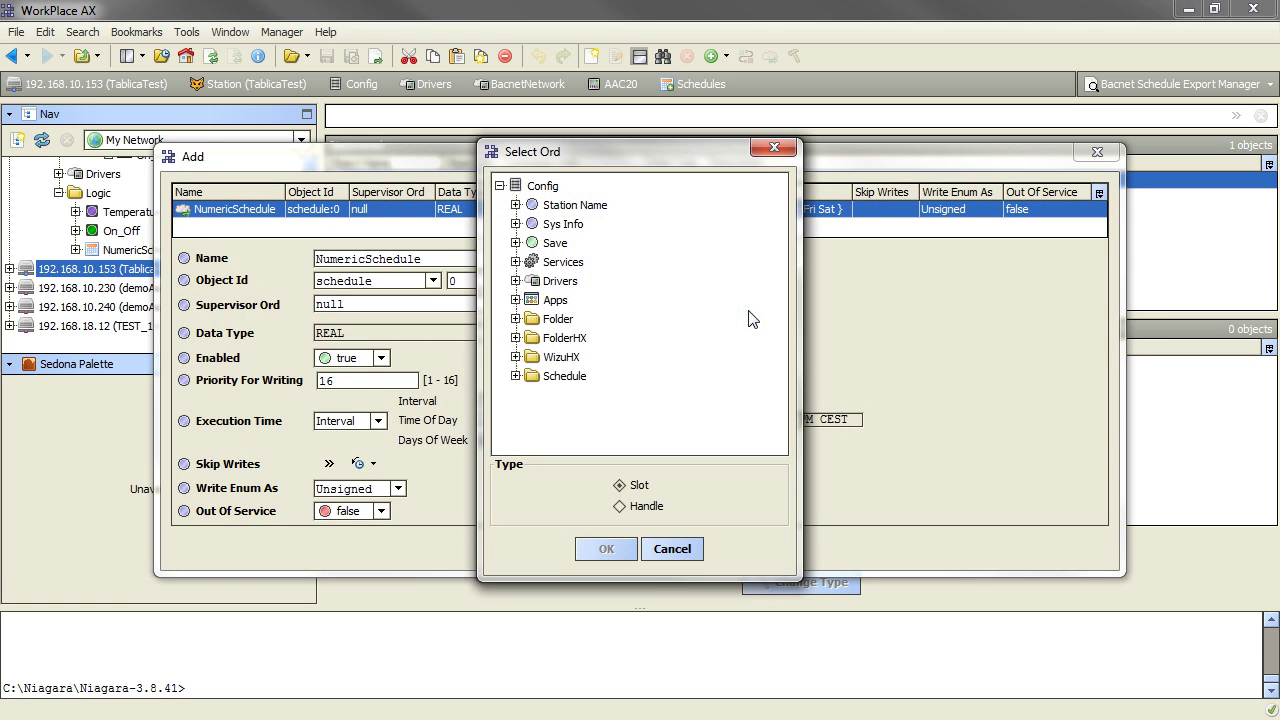
left_click(515, 376)
left_click(566, 399)
left_click(606, 549)
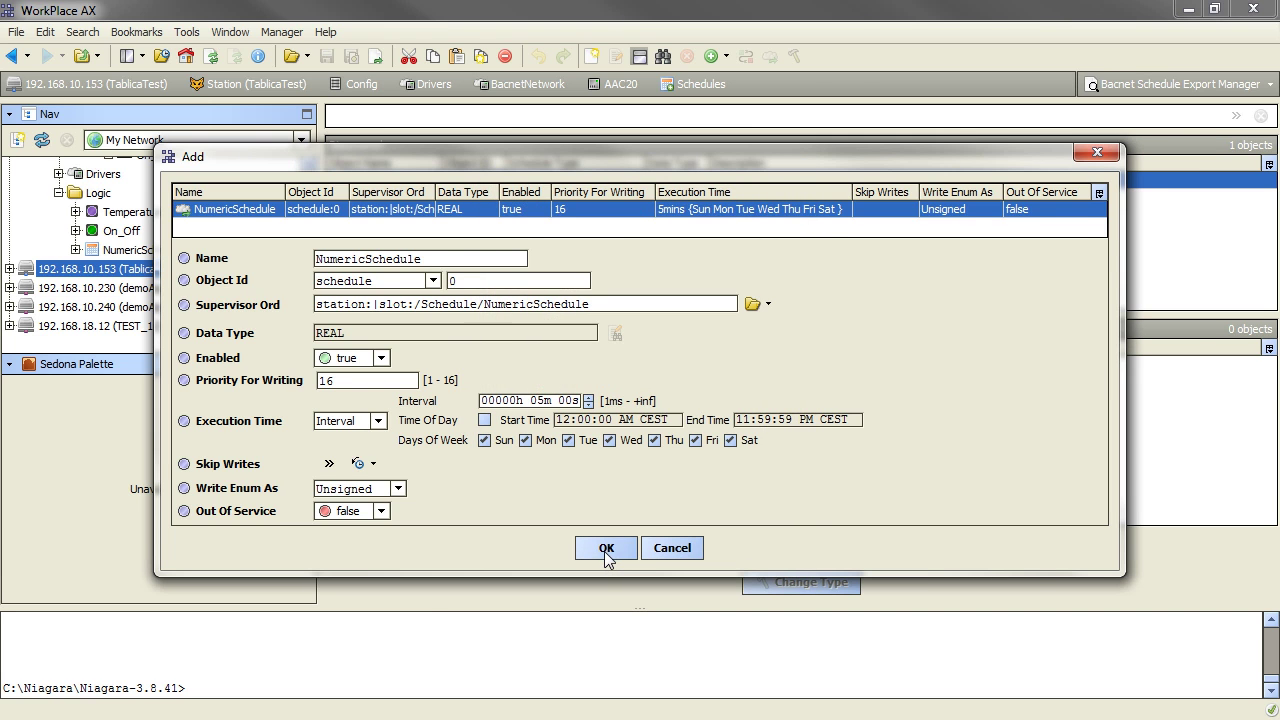
left_click(605, 549)
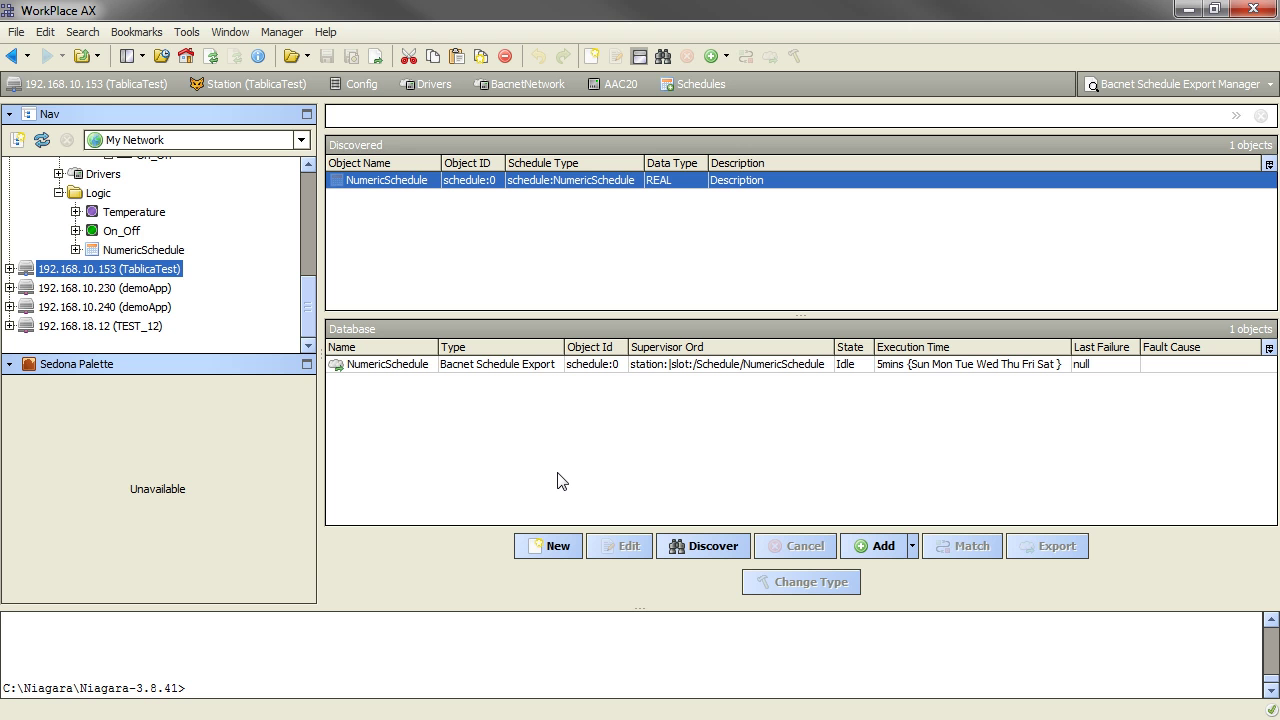